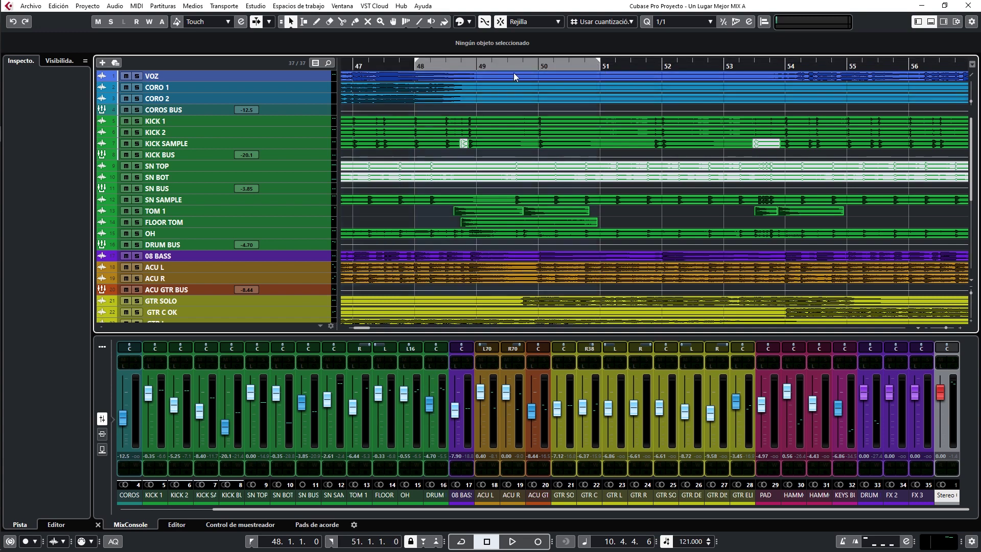
Loop playback from bar 48 to bar 51 with the DRUM BUS soloed.
drag(601, 61, 417, 62)
click(405, 63)
click(137, 244)
key(space)
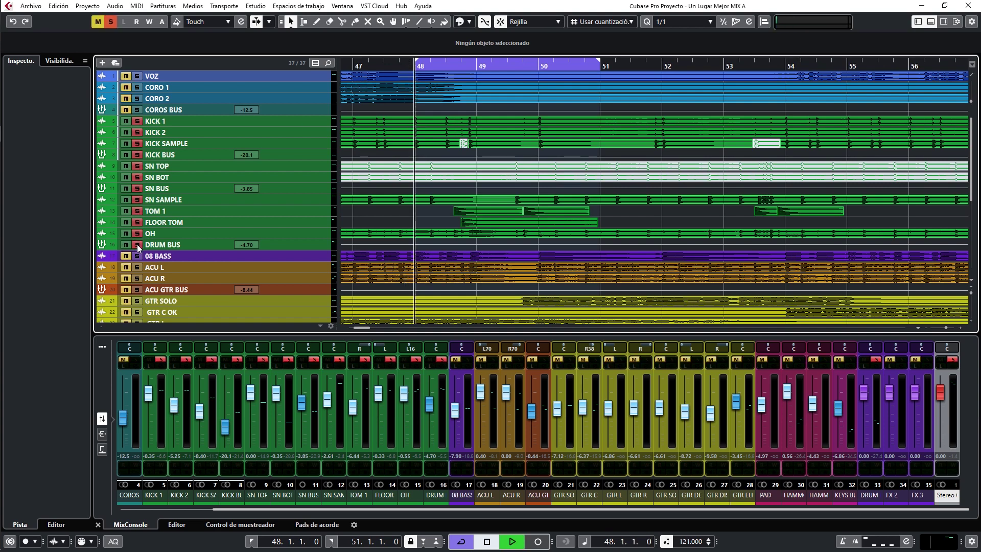
click(137, 255)
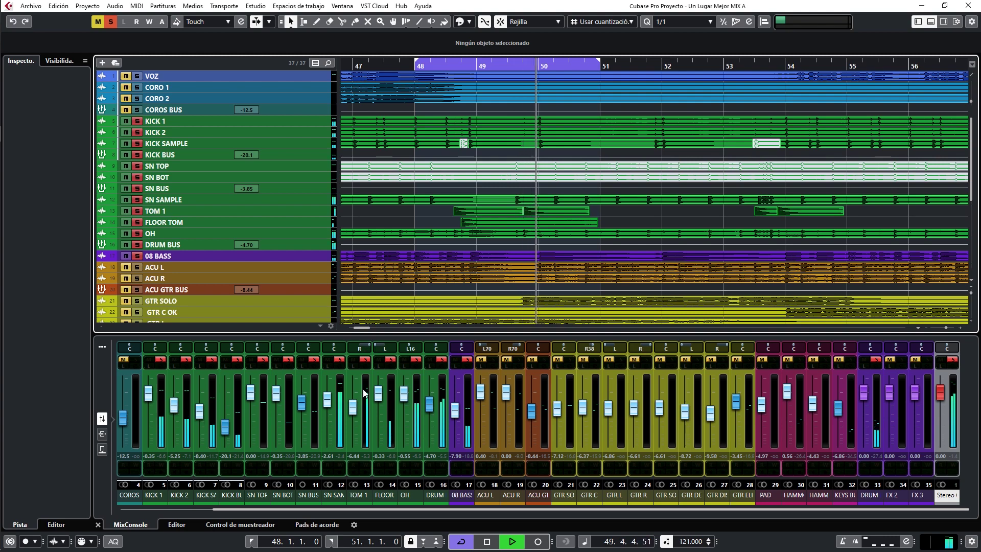
Move the FLOOR TOM track above TOM 1 and pan it to L81.
click(299, 222)
drag(302, 206, 302, 207)
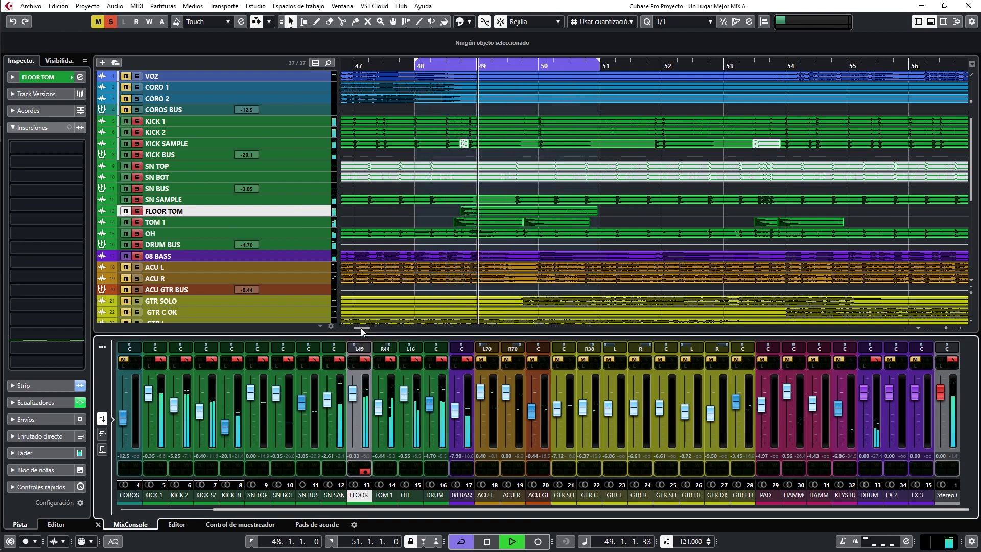
scroll(356, 349, down, 5)
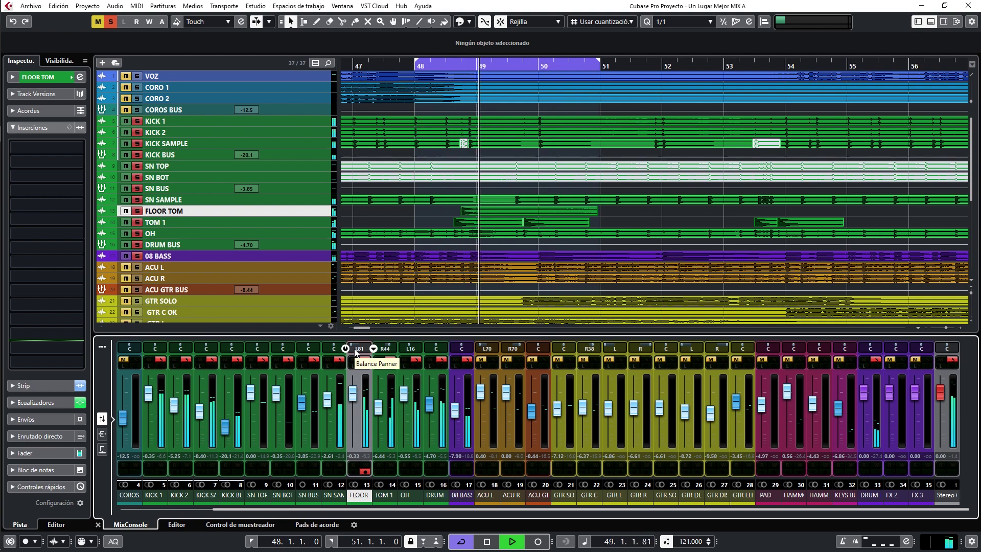
Stop playback, clear all solos and turn off the cycle loop.
key(space)
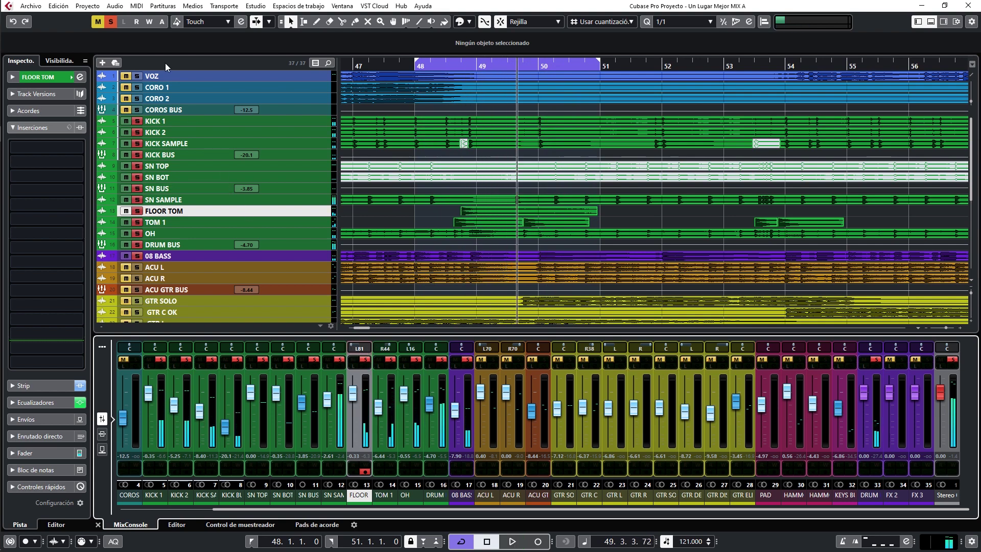
click(107, 22)
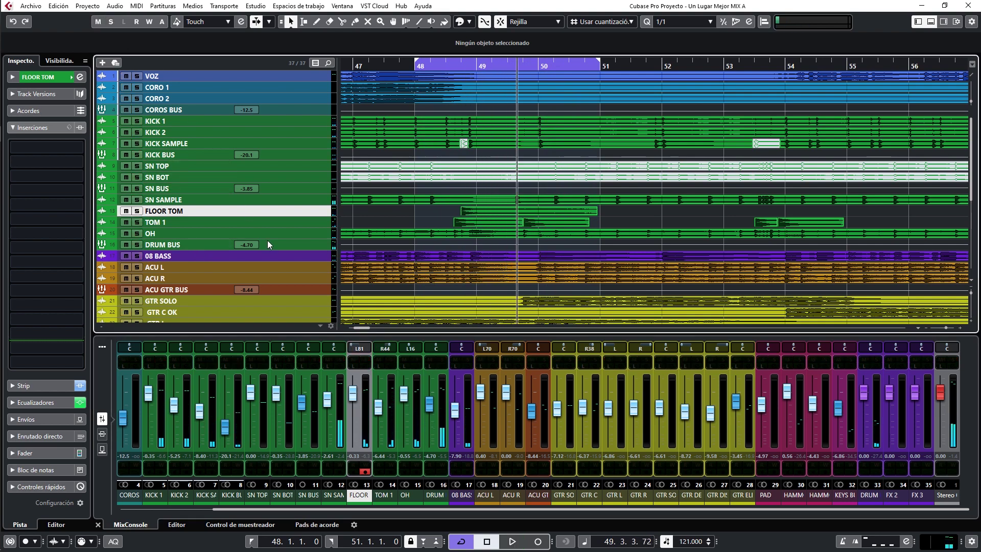
scroll(434, 244, down, 3)
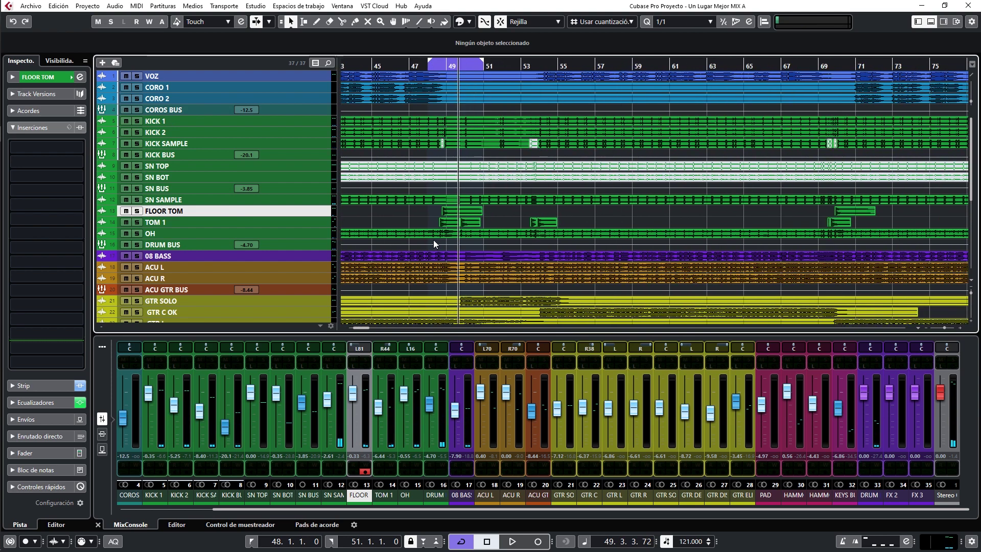
key(KP_Divide)
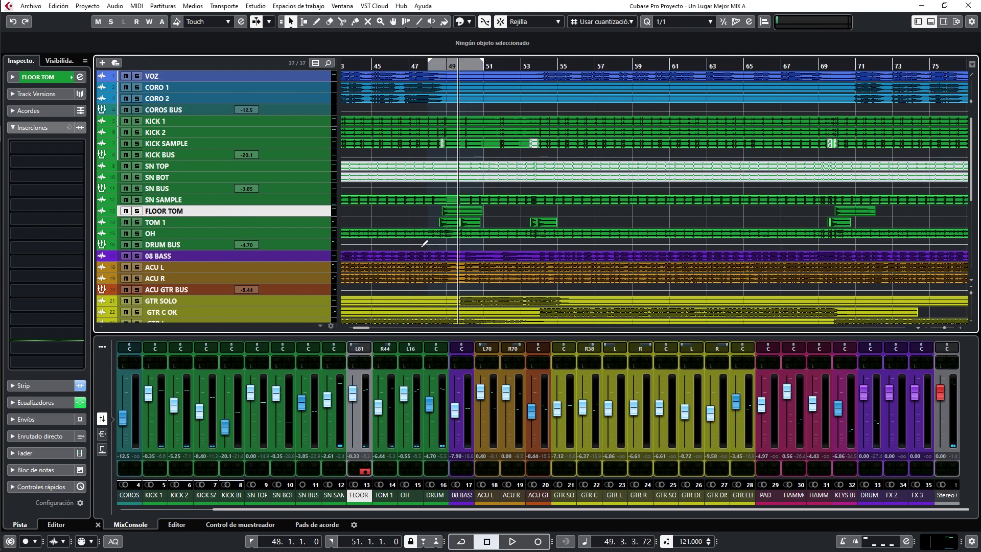
Play the full mix from the opening bars and lower the DRUM BUS level to -6.37 dB.
scroll(442, 241, down, 3)
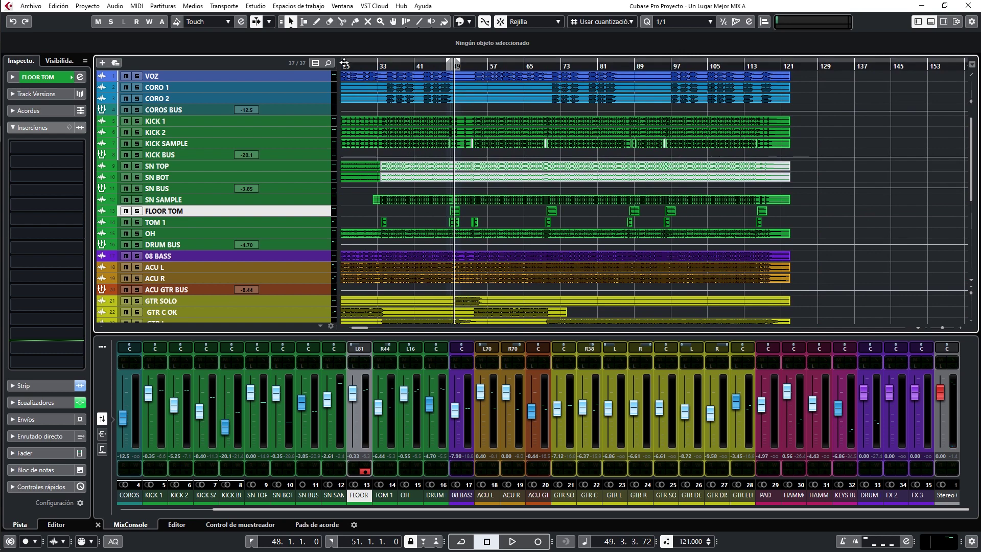
scroll(498, 122, down, 1)
scroll(499, 119, down, 2)
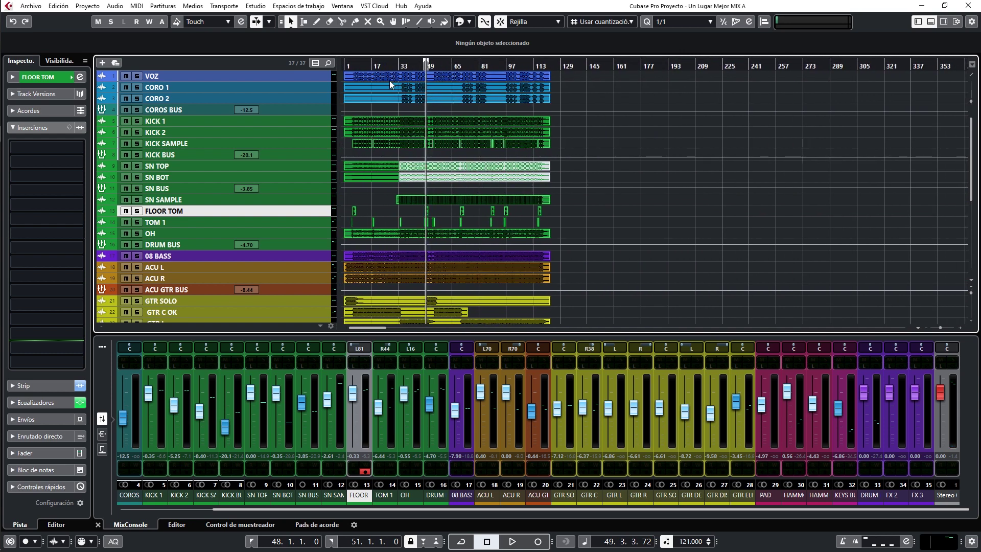
drag(343, 63, 387, 93)
key(space)
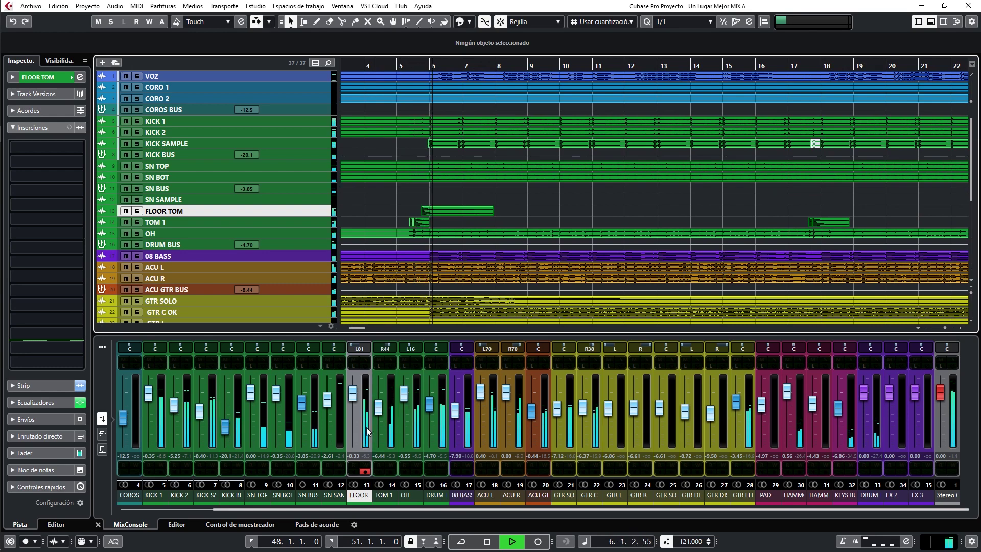
drag(429, 404, 431, 414)
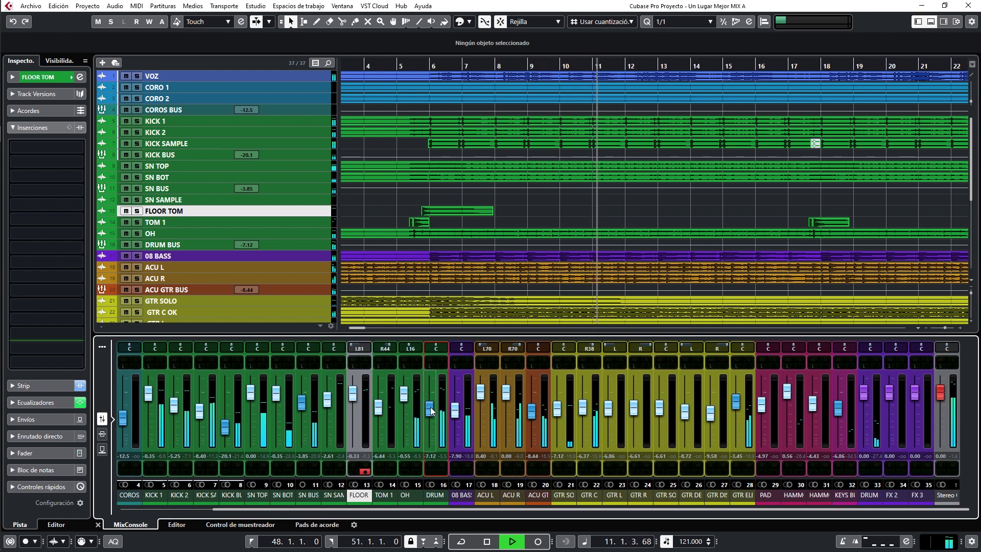
drag(430, 410, 431, 408)
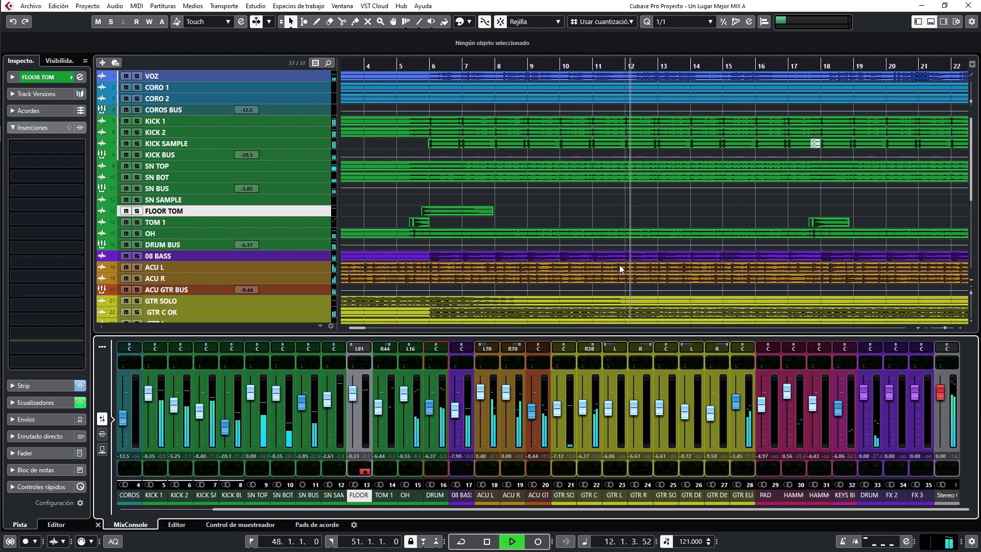
Play the mix from bar 33 and set SN SAMPLE to -3.69 dB and KICK BUS to -18.2 dB.
key(shift+f)
key(g)
key(g)
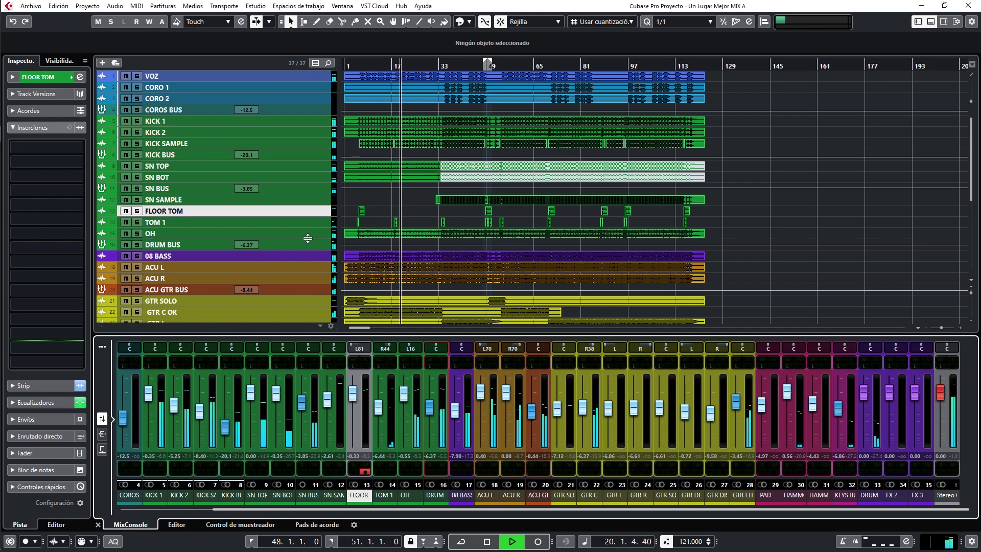
click(442, 65)
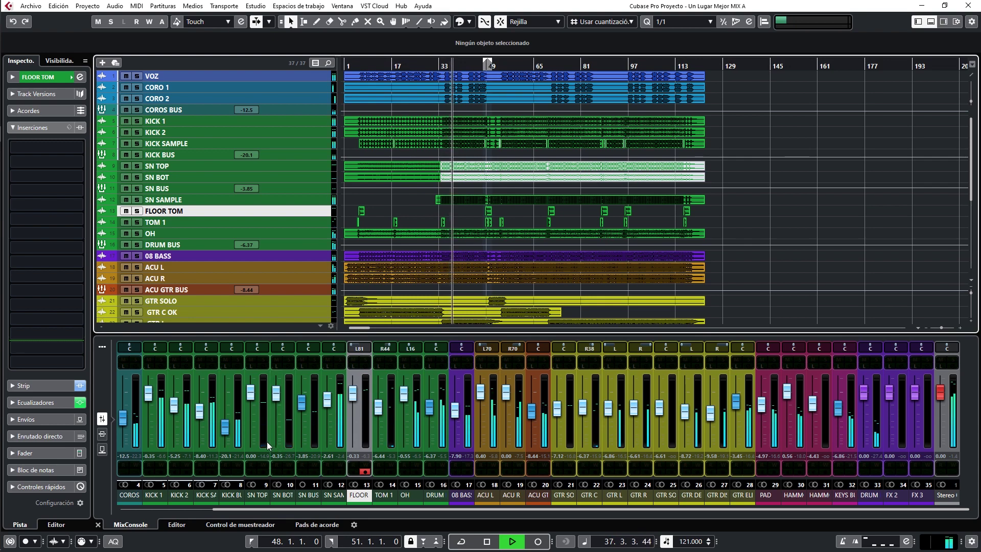
drag(324, 404, 321, 410)
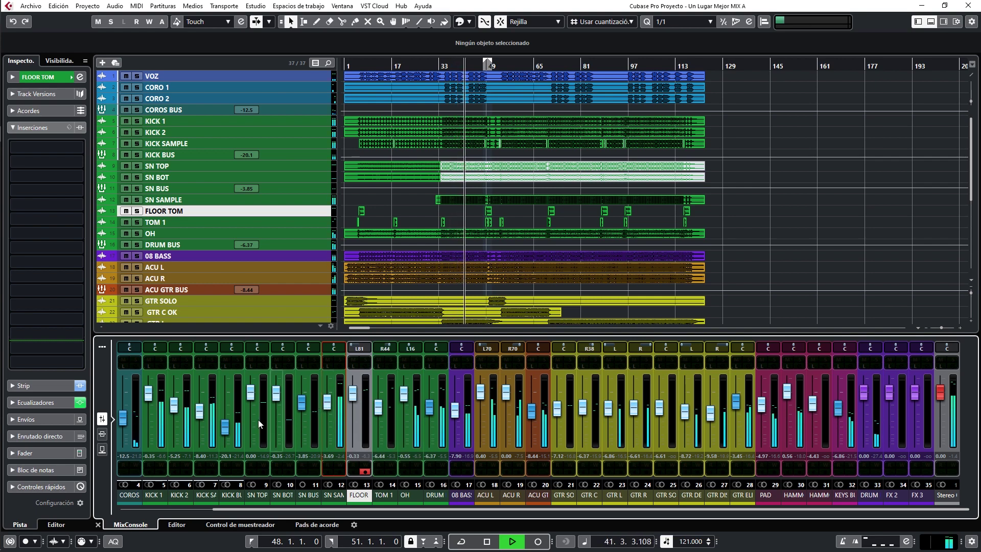
drag(229, 432, 230, 429)
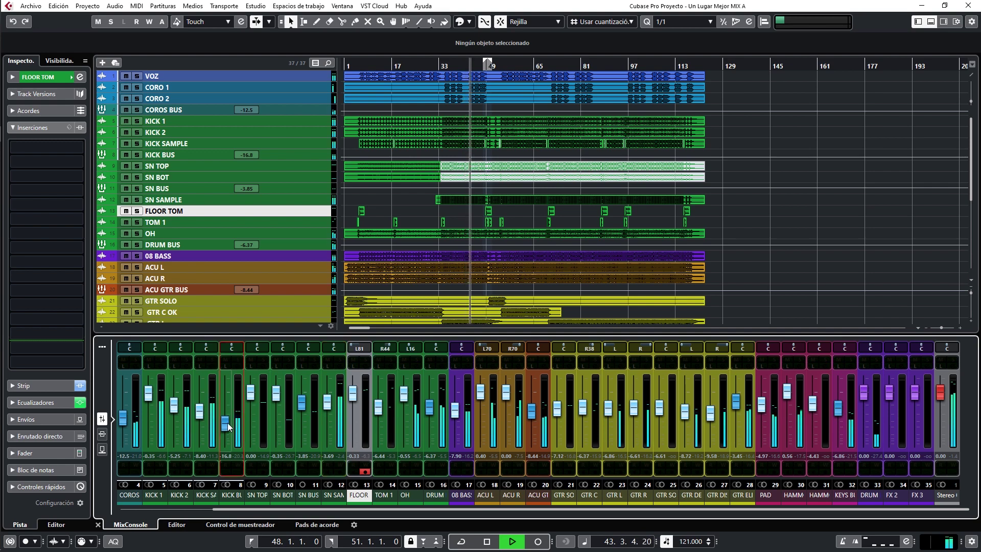
drag(229, 427, 227, 430)
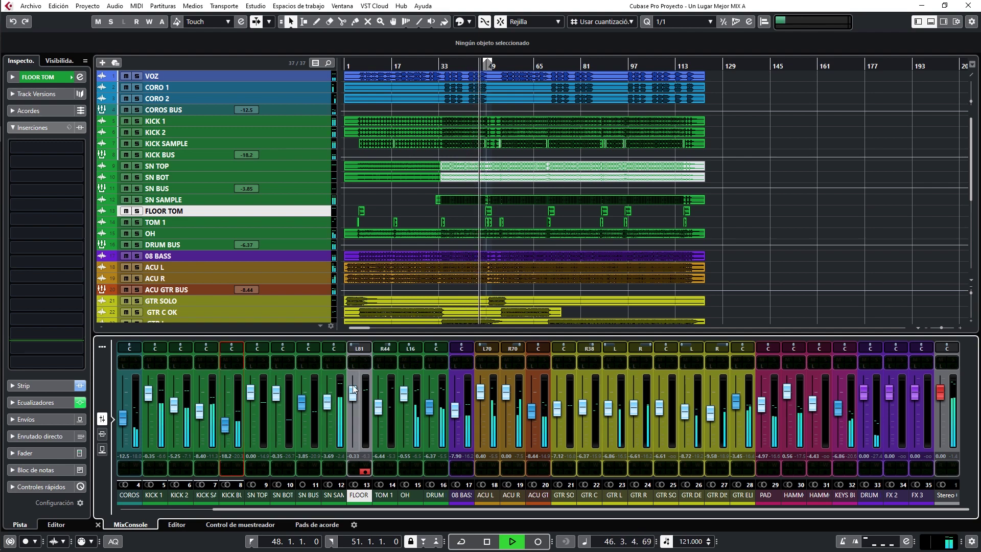
In the DRUM BUS channel settings, move Quadrafuzz v2 to the first insert slot and solo the bus.
click(442, 366)
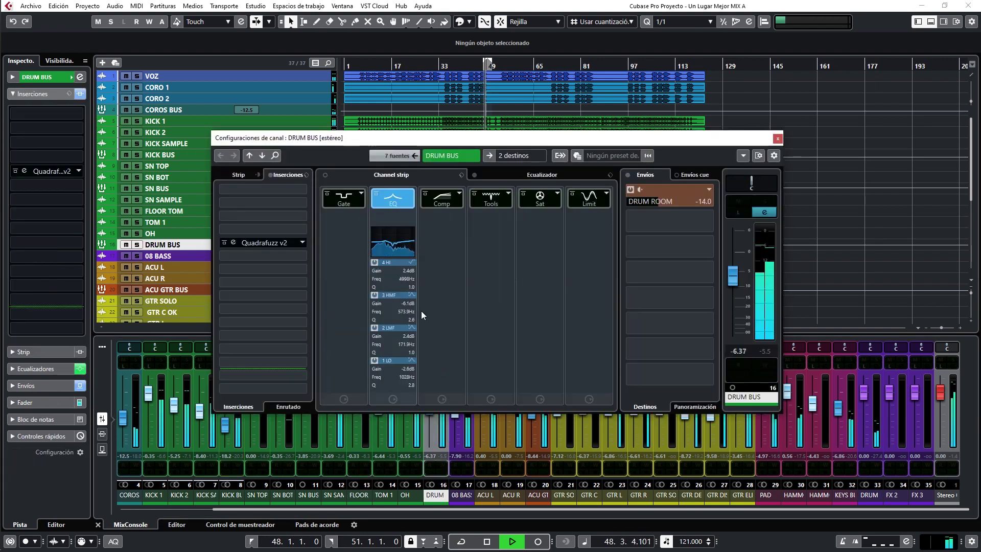
drag(250, 243, 269, 192)
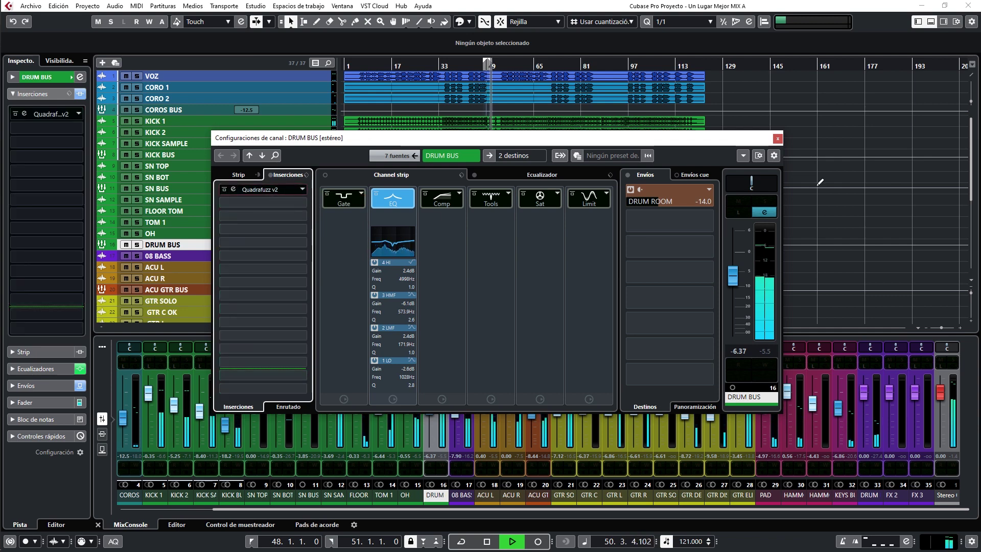
click(764, 201)
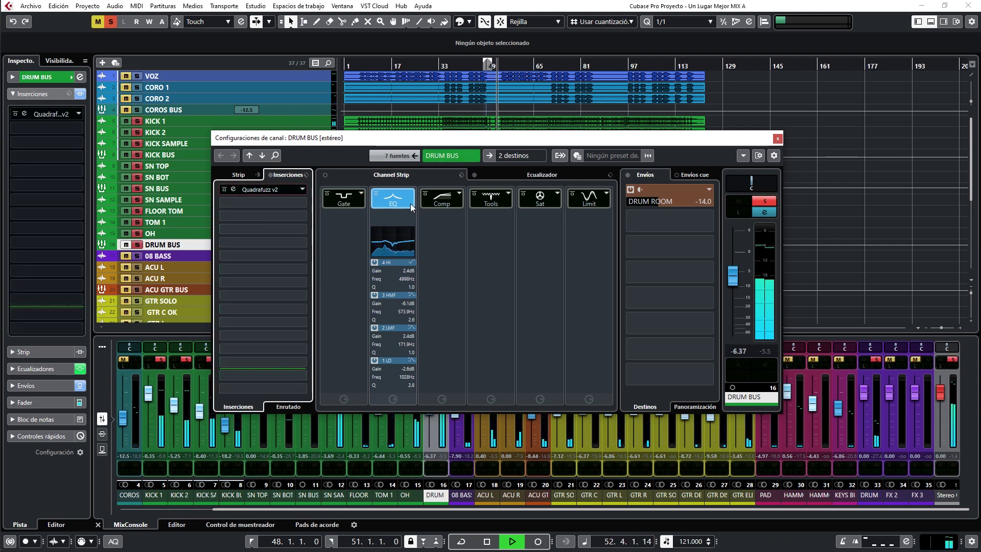
Load the Tube Compressor in the DRUM BUS channel strip and raise its input to 11.9 dB during playback.
click(428, 193)
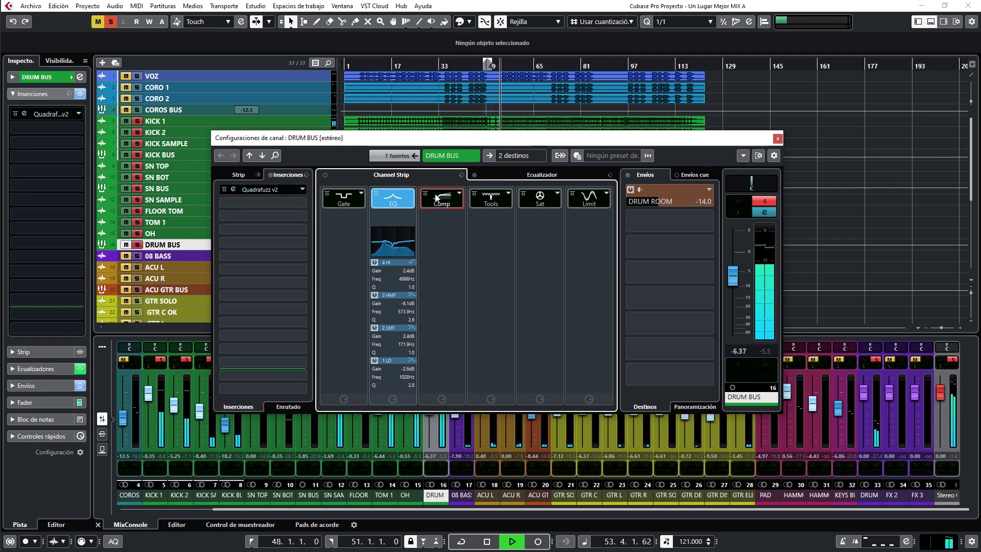
click(438, 200)
click(442, 217)
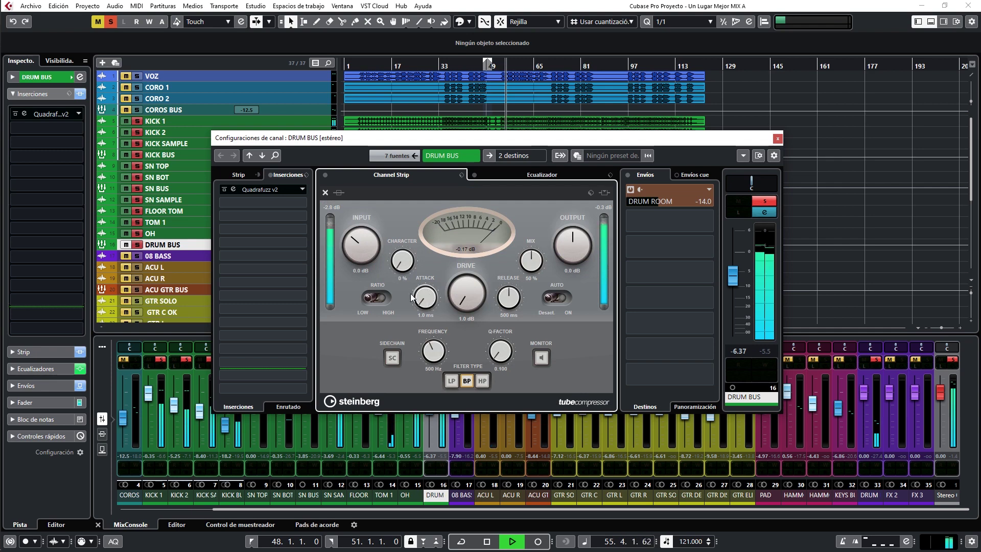
drag(360, 251, 361, 236)
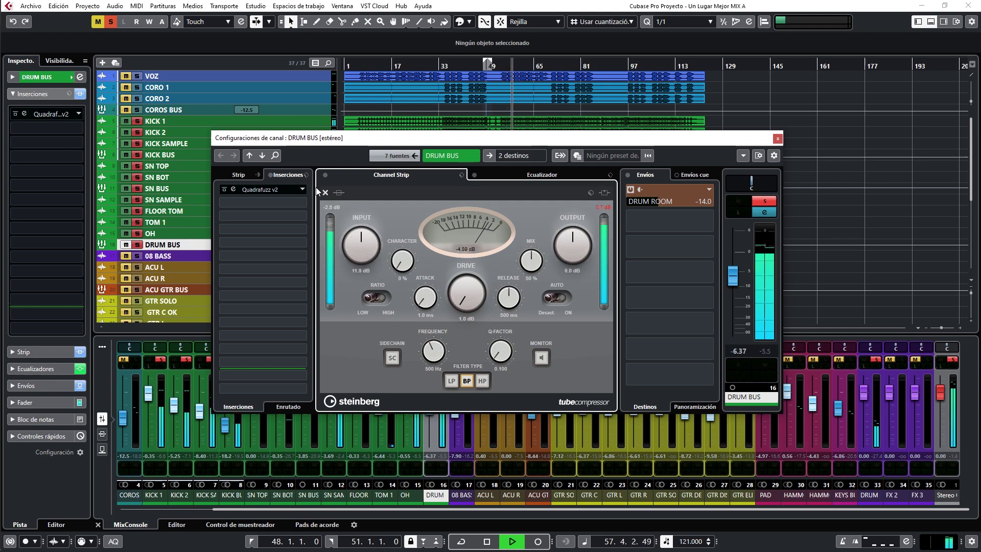
key(space)
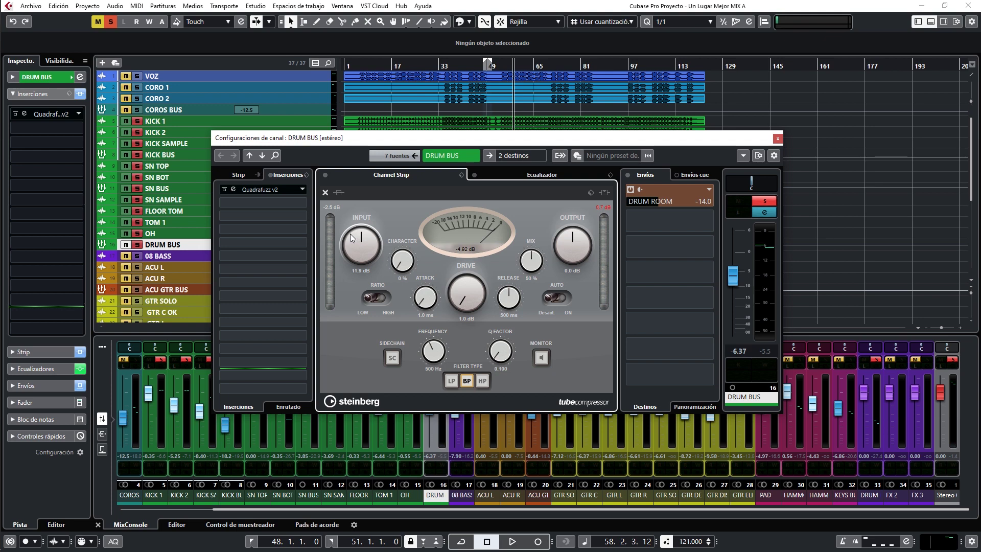
key(space)
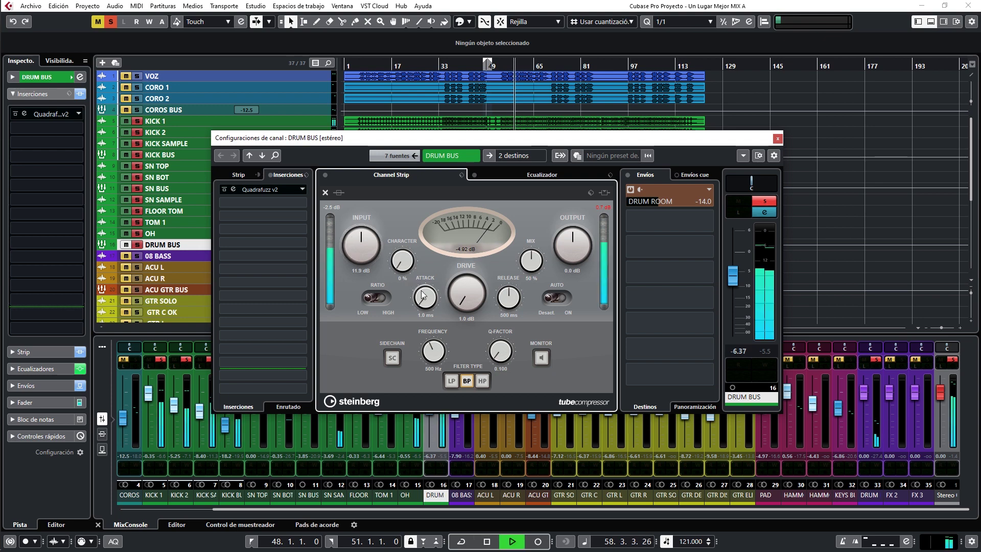
Set the Tube Compressor's character to 26 %, input to 15.5 dB and output to -1.3 dB.
drag(398, 261, 393, 226)
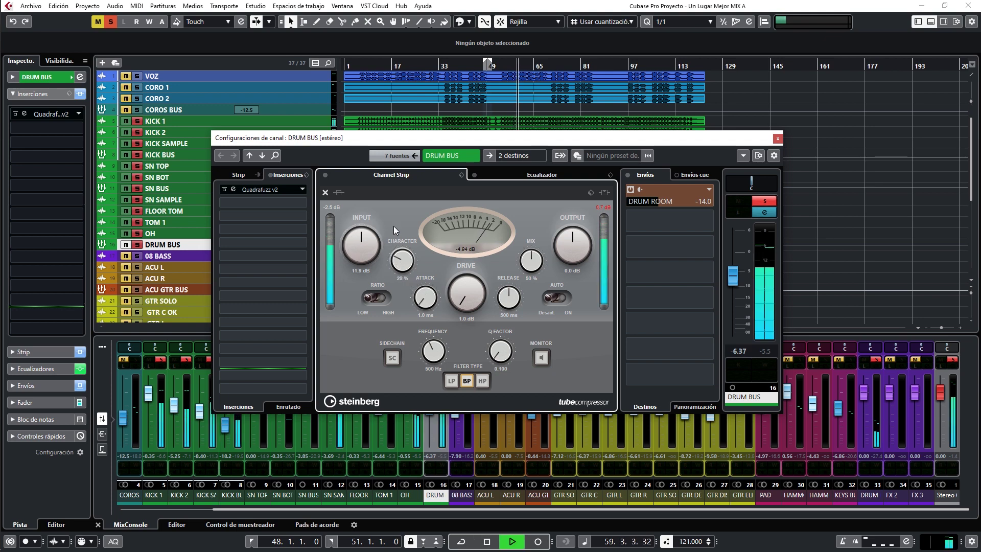
scroll(355, 241, up, 2)
scroll(353, 237, up, 1)
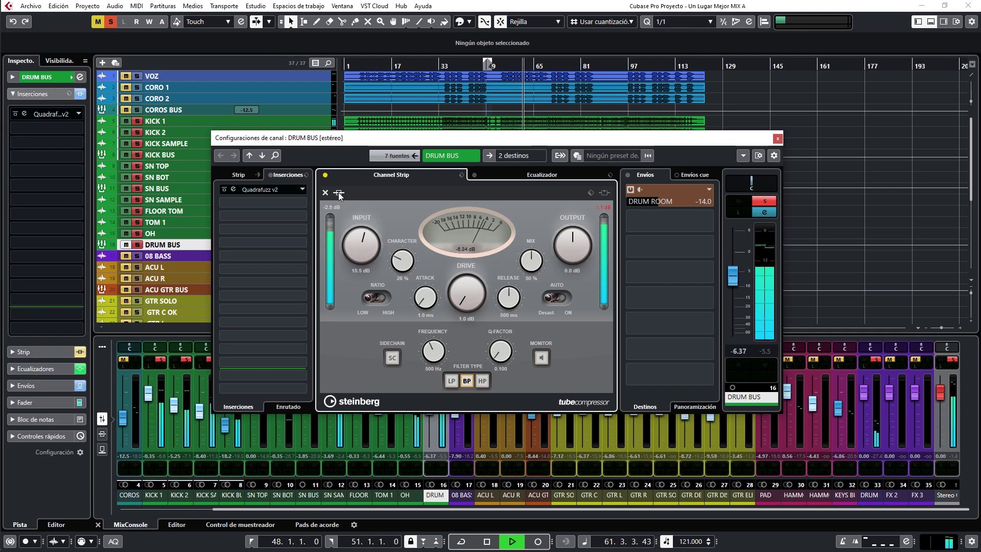
scroll(552, 246, down, 1)
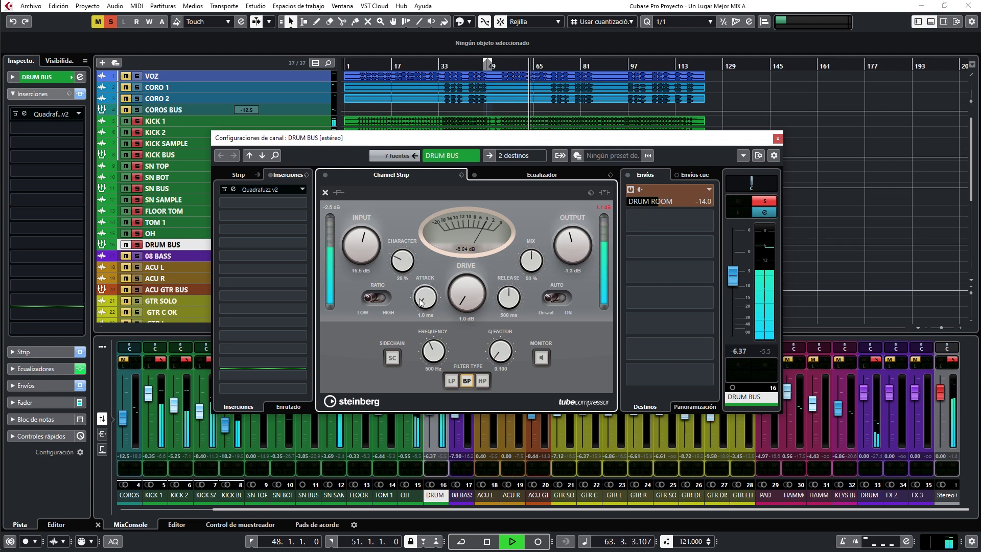
Set the Tube Compressor's attack to 60.9 ms, release to 84 ms and input to 29.2 dB.
drag(425, 253, 423, 235)
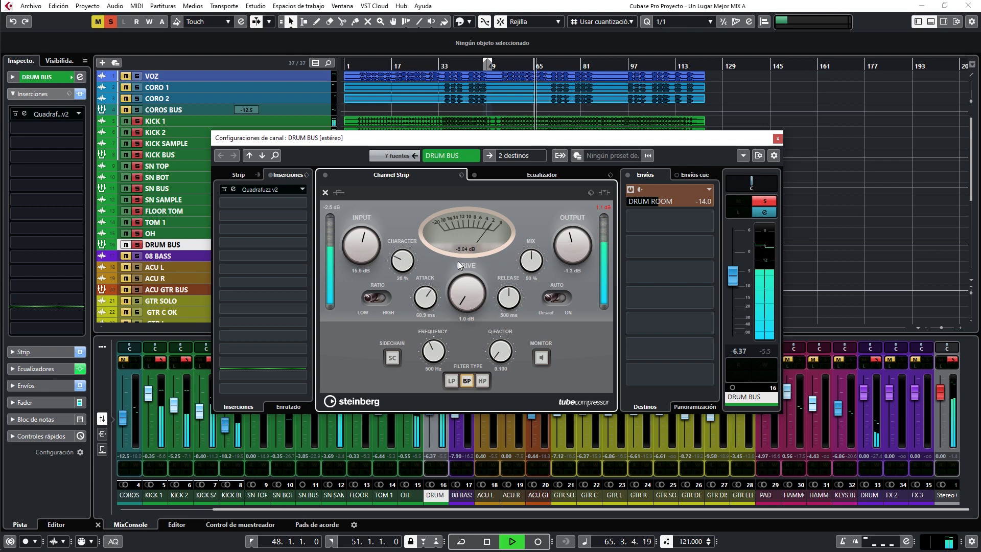
mouse_move(508, 298)
mouse_down()
mouse_move(495, 320)
mouse_move(504, 301)
mouse_move(502, 316)
mouse_up()
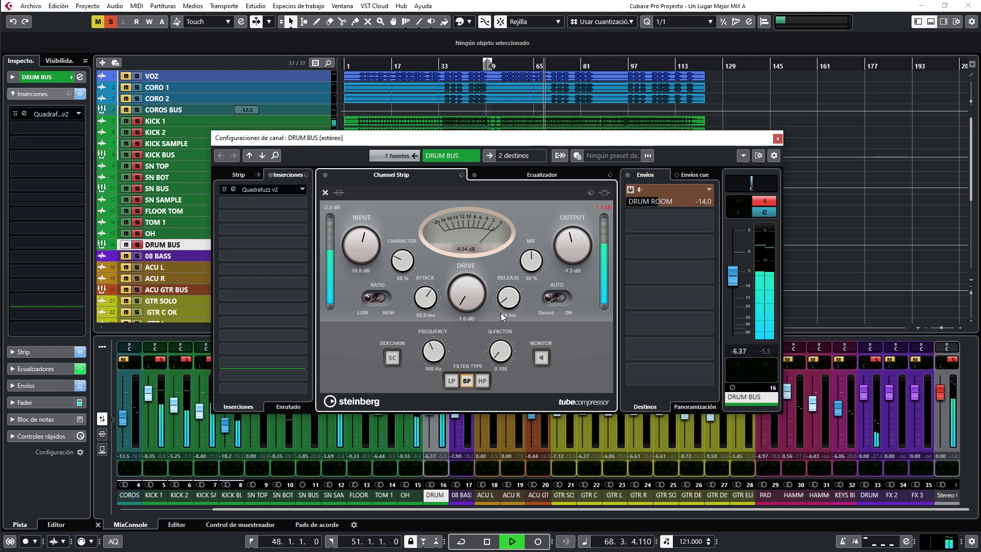
drag(359, 265, 358, 251)
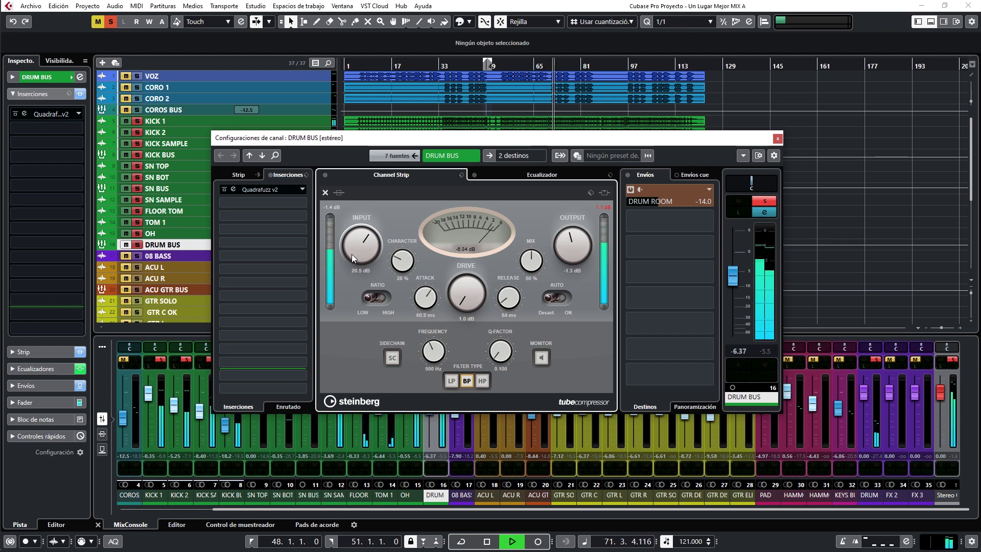
drag(348, 252, 347, 247)
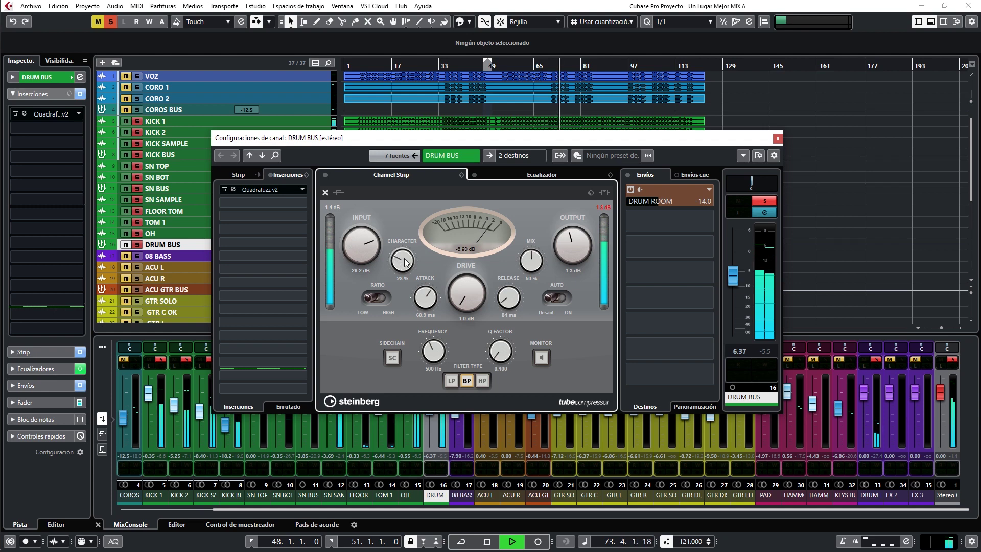
Compare the Tube Compressor with its bypass, set its output to -2.0 dB and stop playback.
click(339, 192)
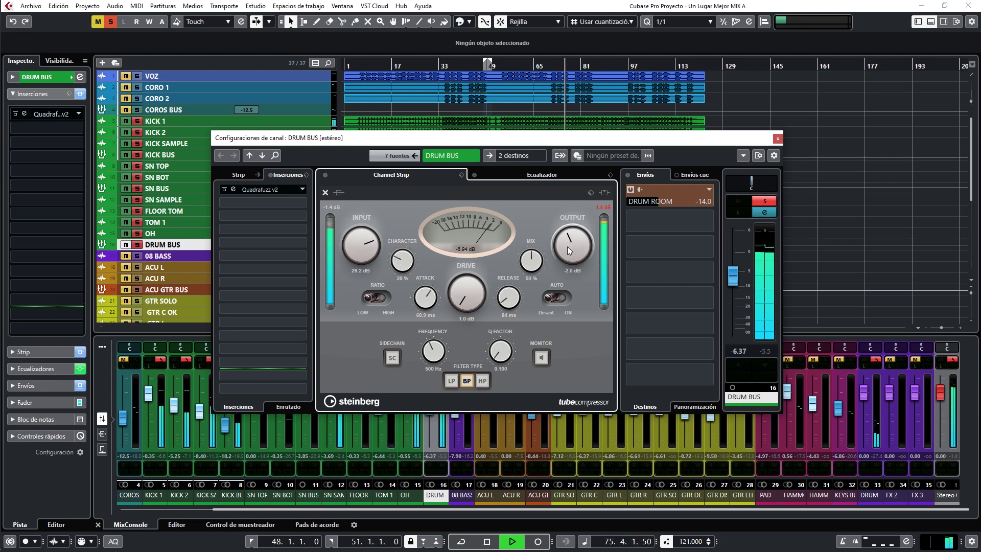
scroll(566, 243, down, 2)
key(space)
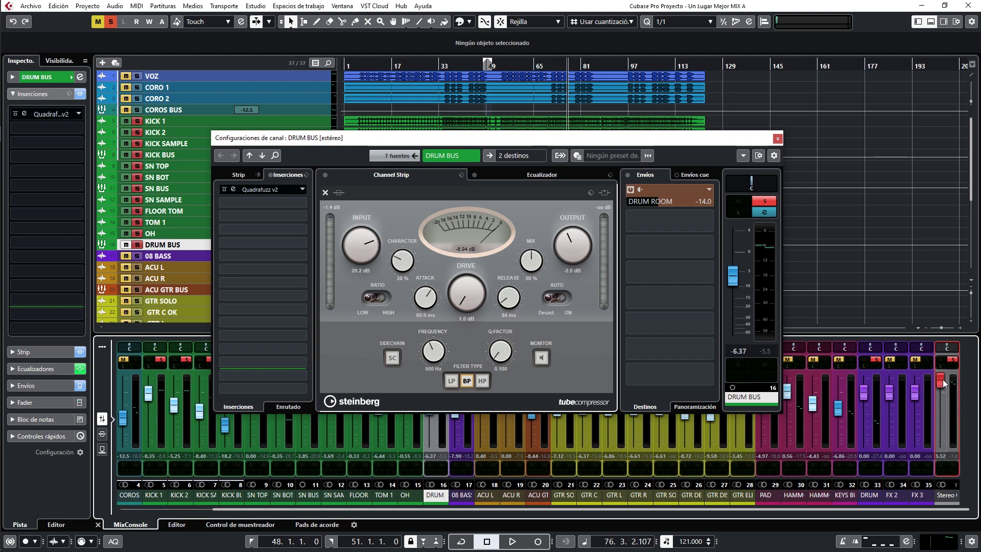
Raise the Stereo Out fader to 6.02 dB and audition the Tube Compressor's attack at 0.1 ms during playback.
drag(939, 394, 949, 376)
key(space)
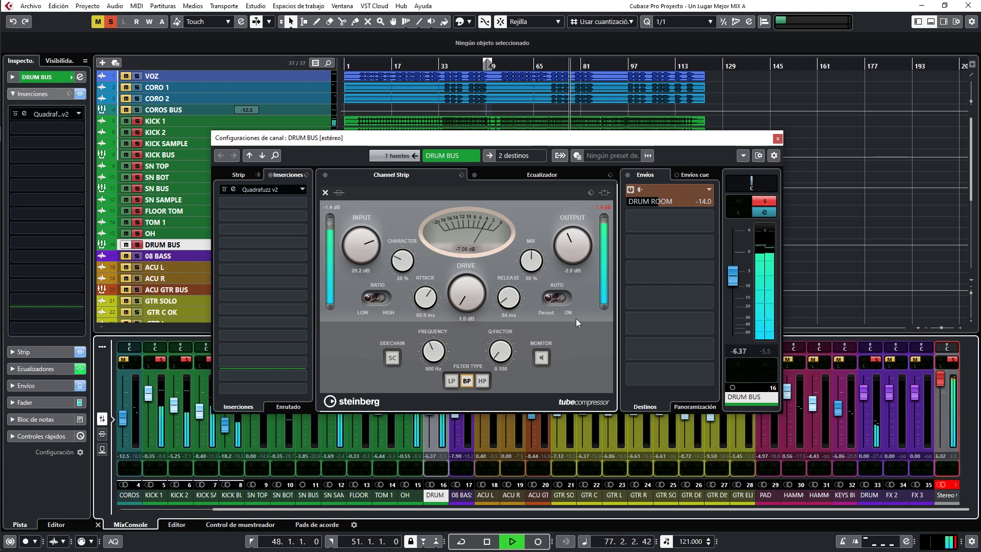
drag(413, 303, 429, 314)
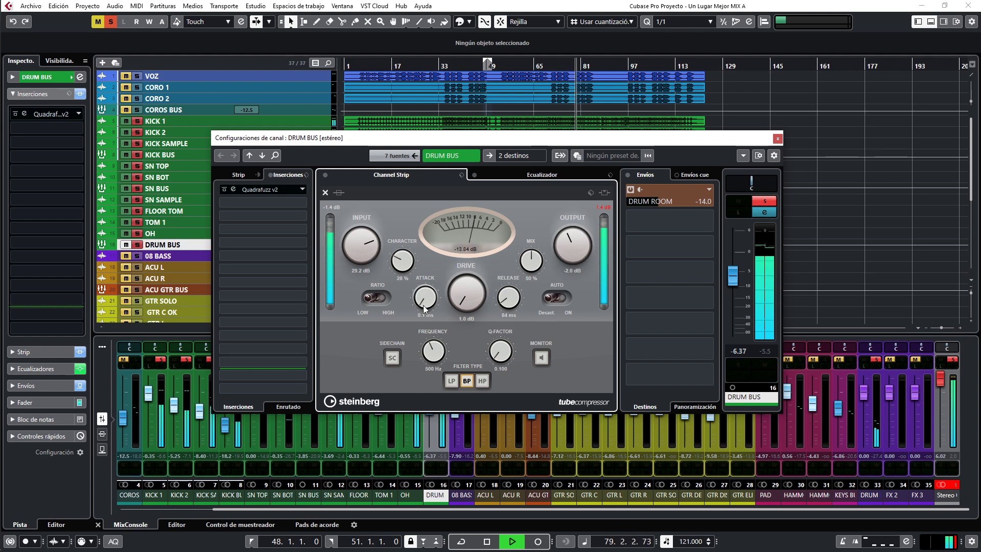
key(space)
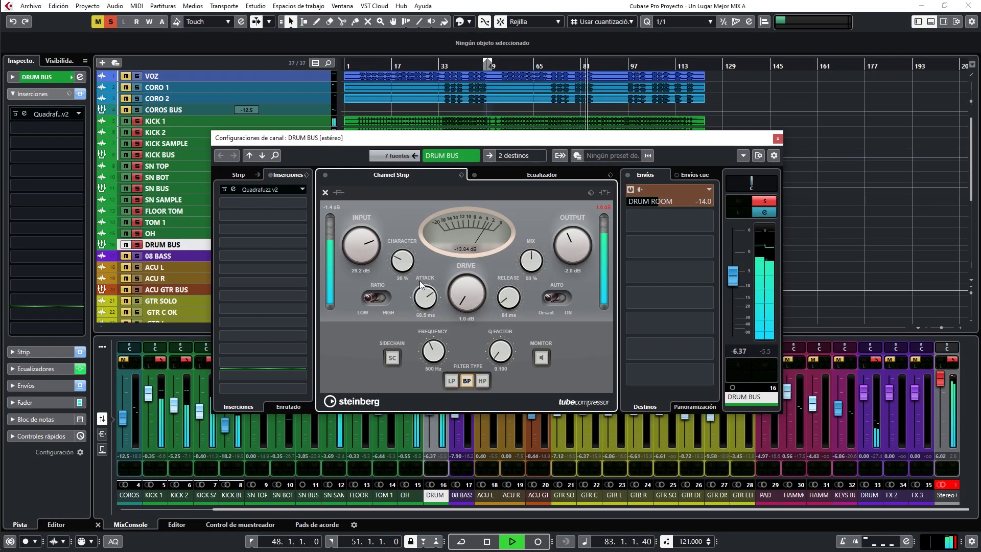
Set the Tube Compressor's attack to 65.0 ms and release to 10 ms, and compare with its bypass.
drag(417, 282, 494, 311)
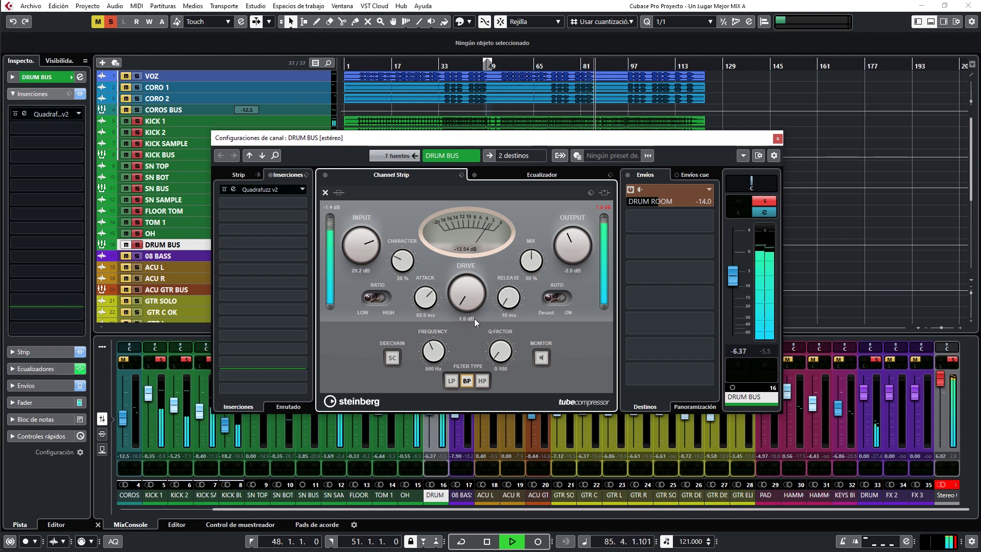
click(339, 193)
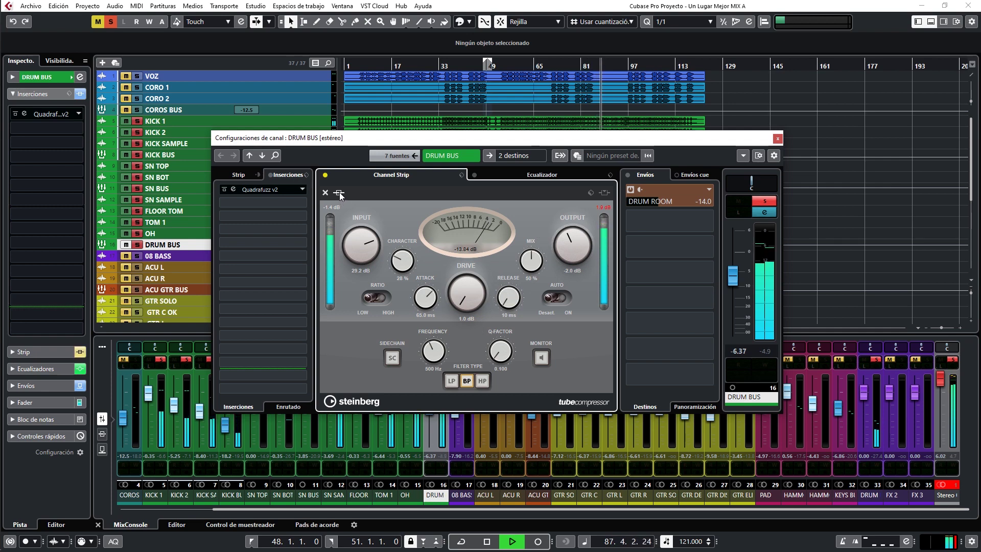
click(339, 192)
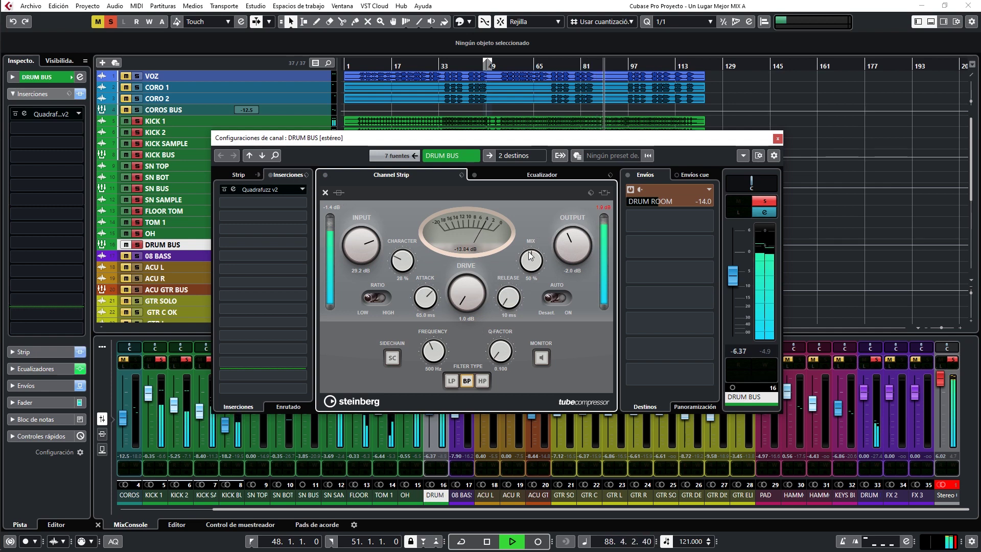
Lower the Tube Compressor's output to -3.8 dB and compare the compressed and bypassed drums twice.
scroll(562, 253, down, 1)
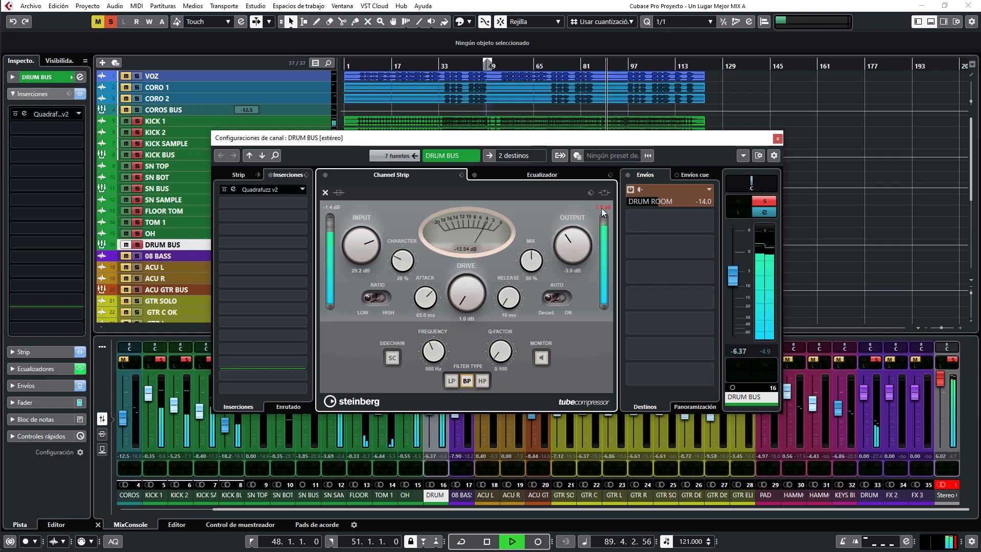
scroll(571, 248, down, 1)
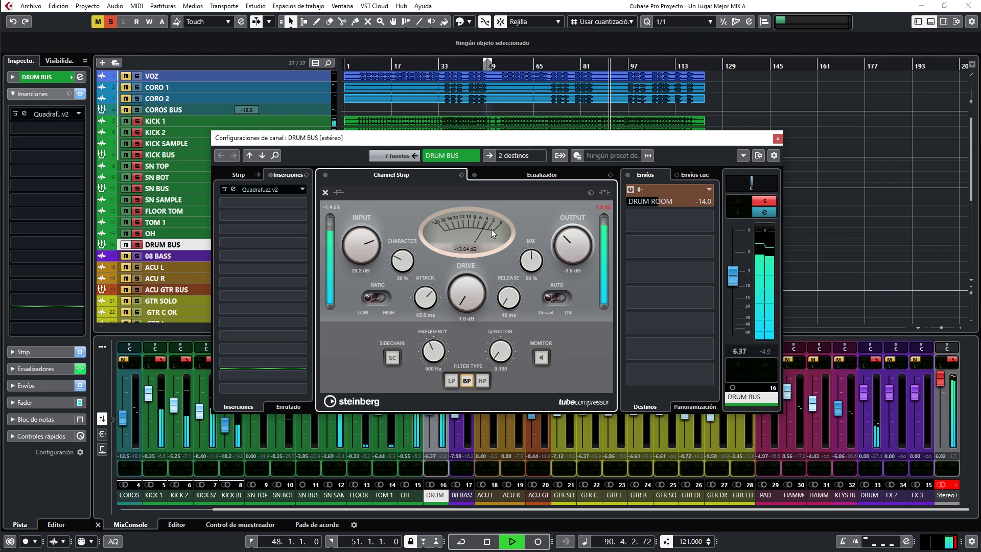
click(335, 194)
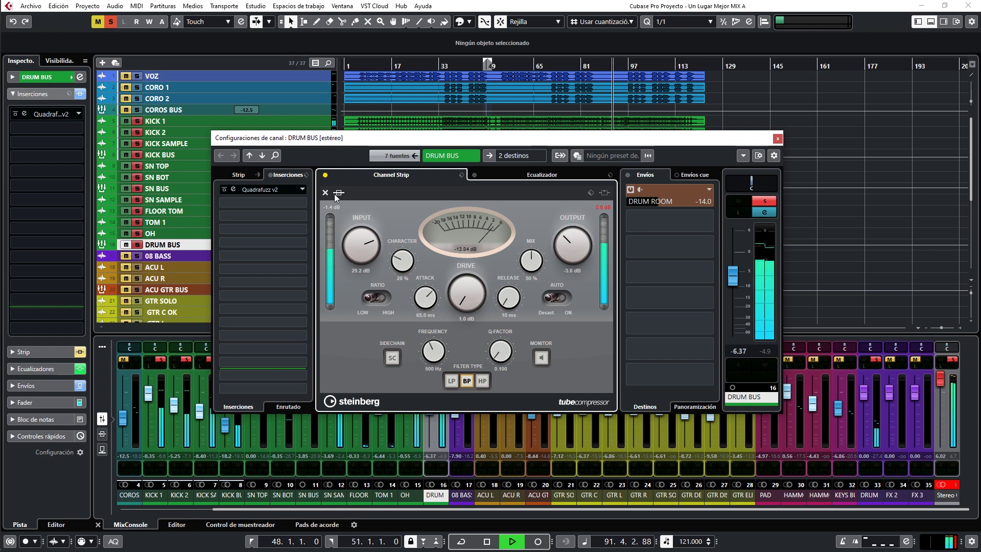
click(335, 194)
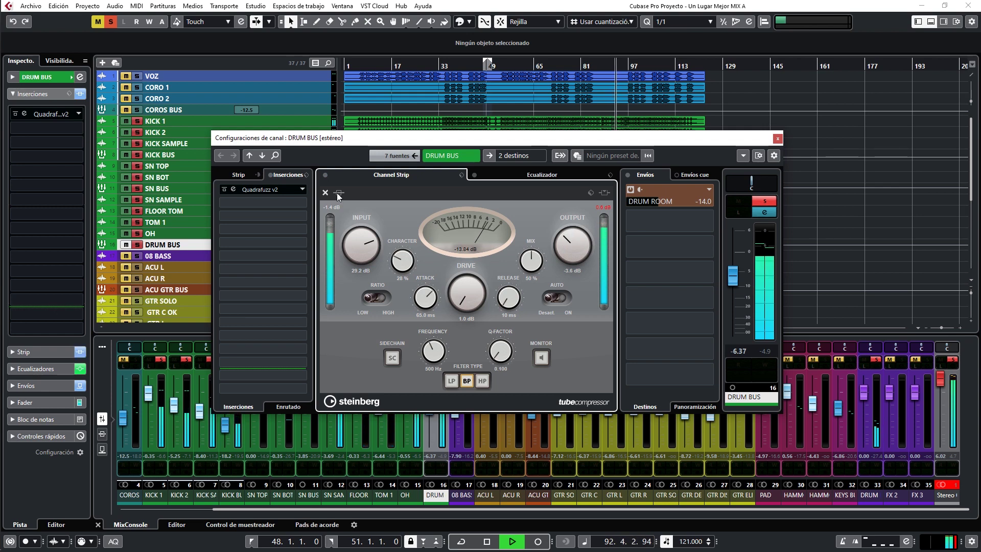
click(337, 193)
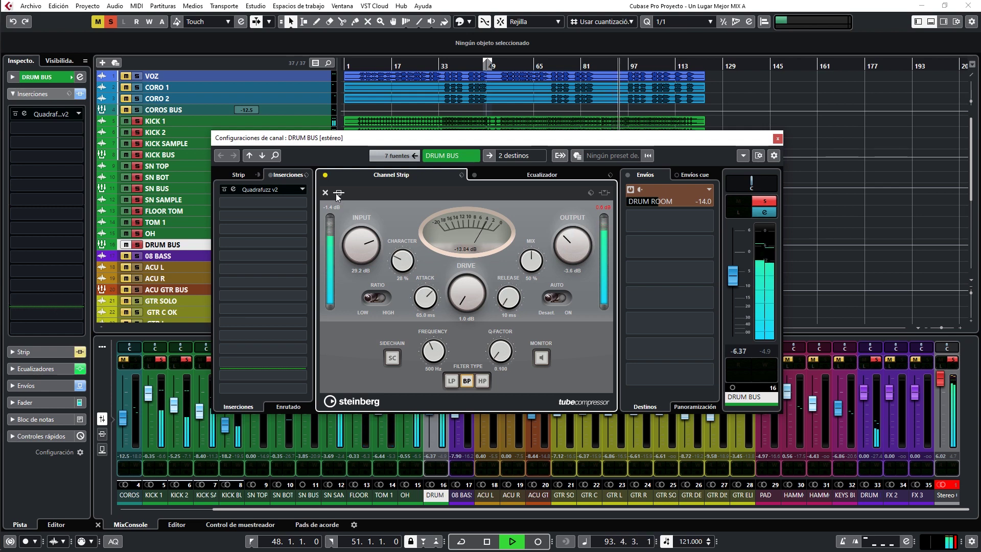
click(335, 193)
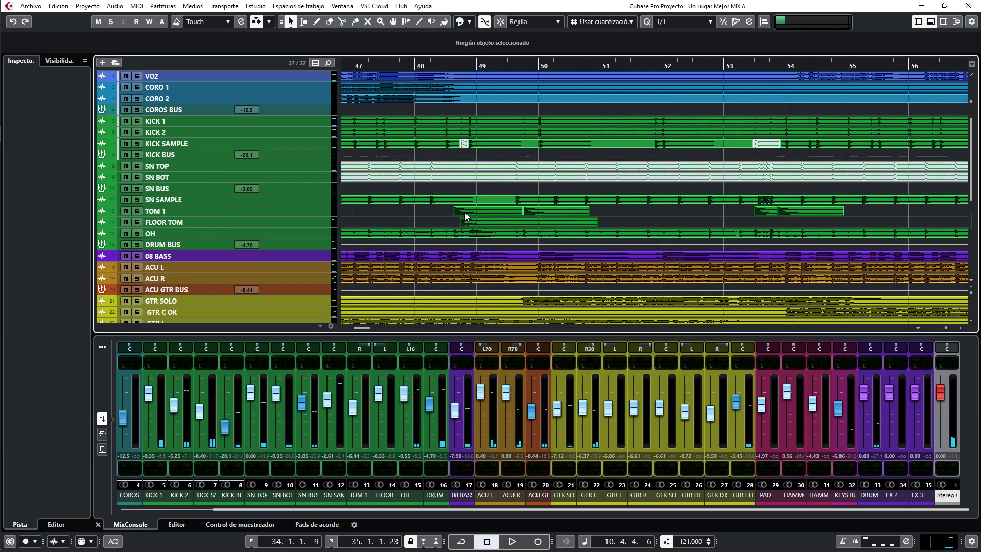
Set the cycle range from bar 48 to bar 51 and loop the soloed drums.
ctrl+click(417, 65)
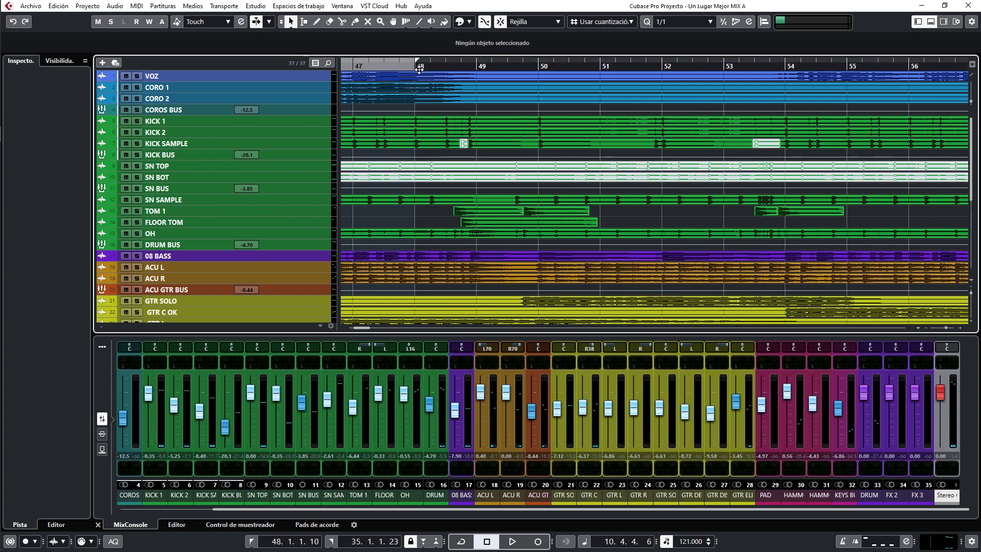
click(417, 71)
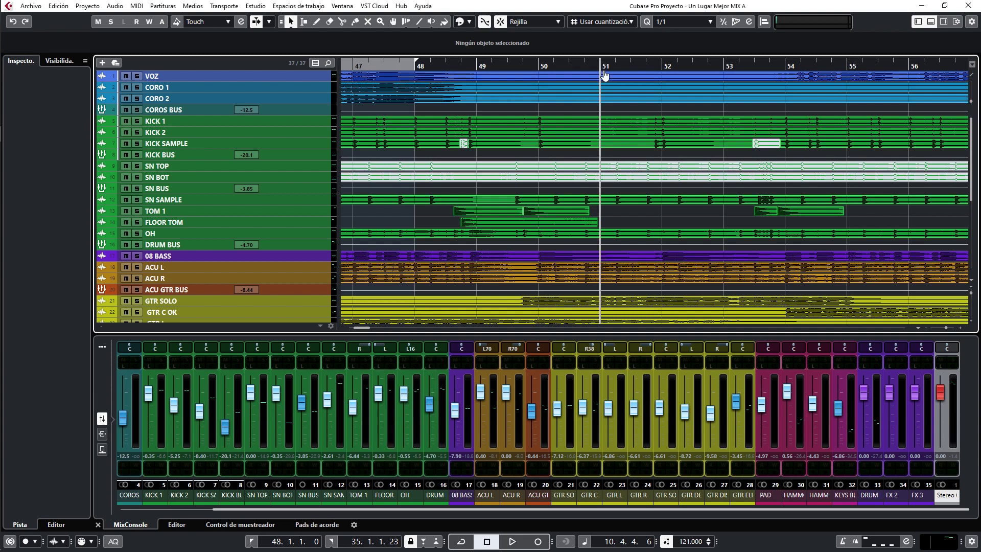
drag(602, 72, 416, 67)
key(space)
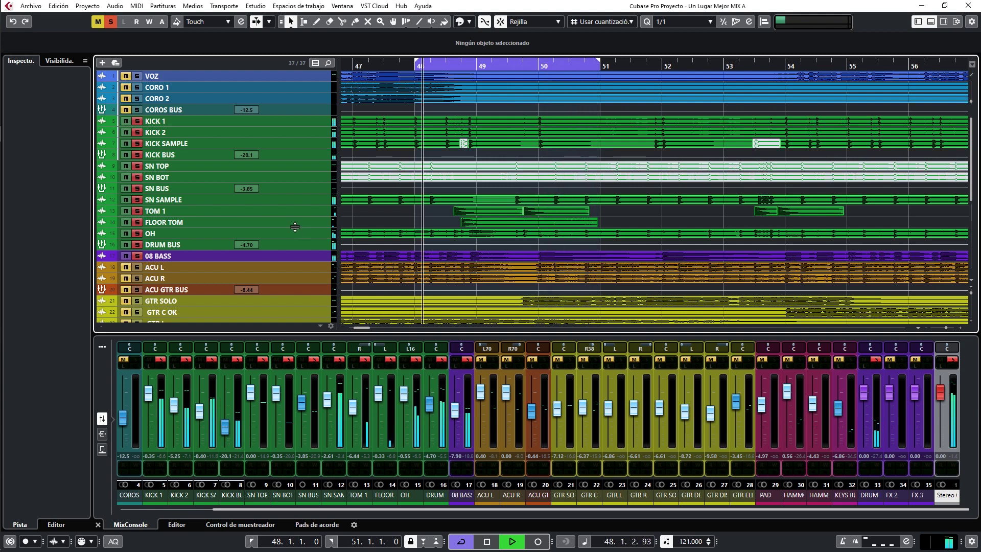
Move the FLOOR TOM track above TOM 1 and stop playback.
drag(299, 225, 302, 207)
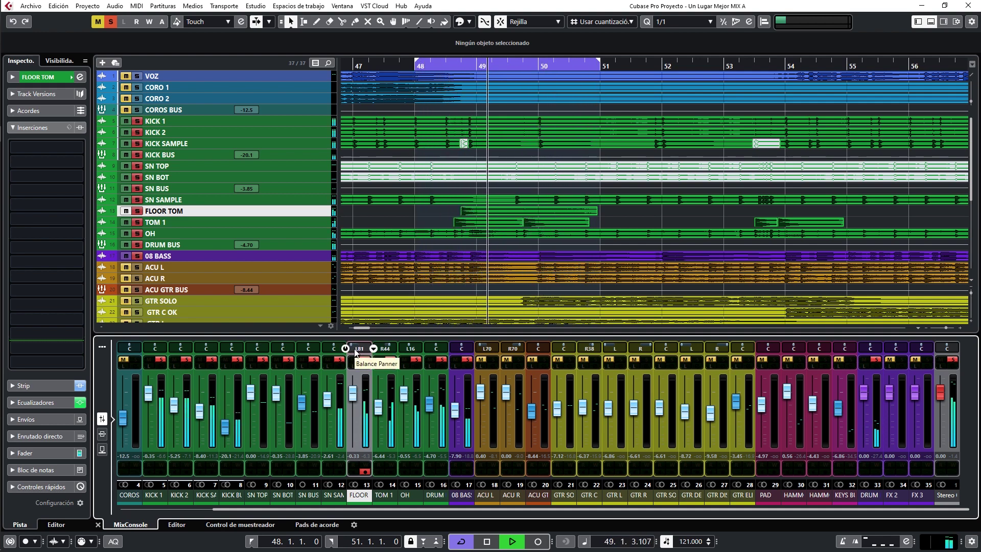
key(space)
Place the playhead at about bar 4, before the first tom hits, and play the full mix.
scroll(437, 219, down, 5)
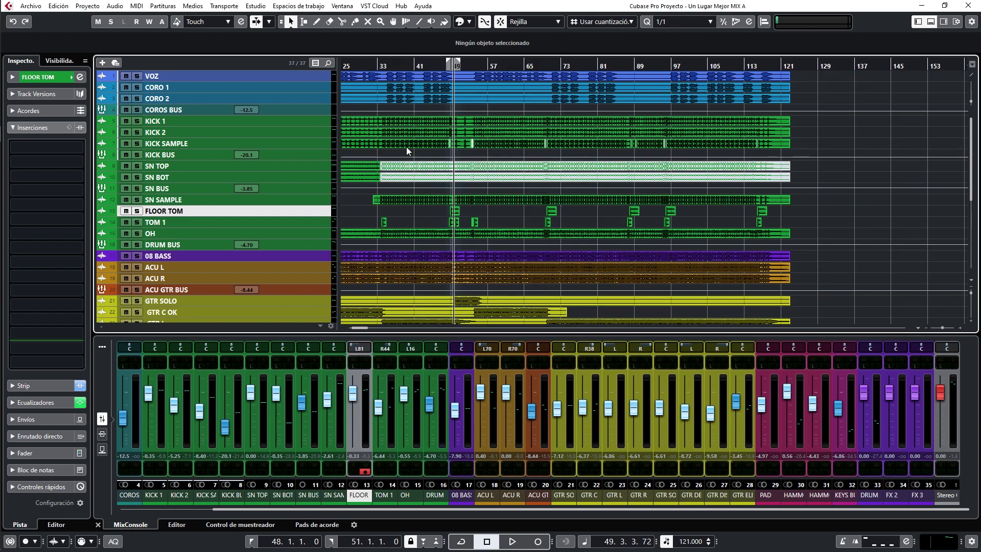
scroll(498, 122, down, 2)
scroll(499, 119, down, 2)
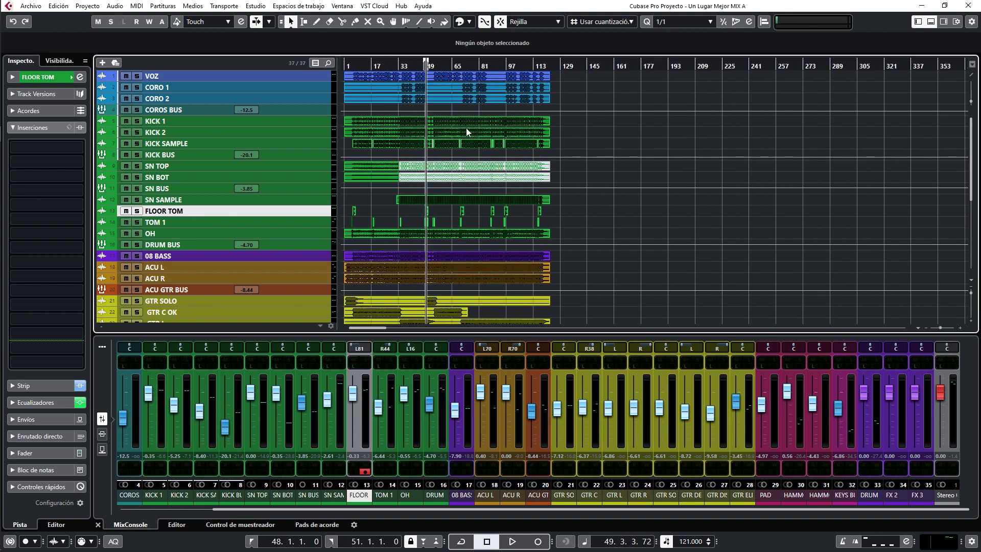
drag(369, 66, 355, 87)
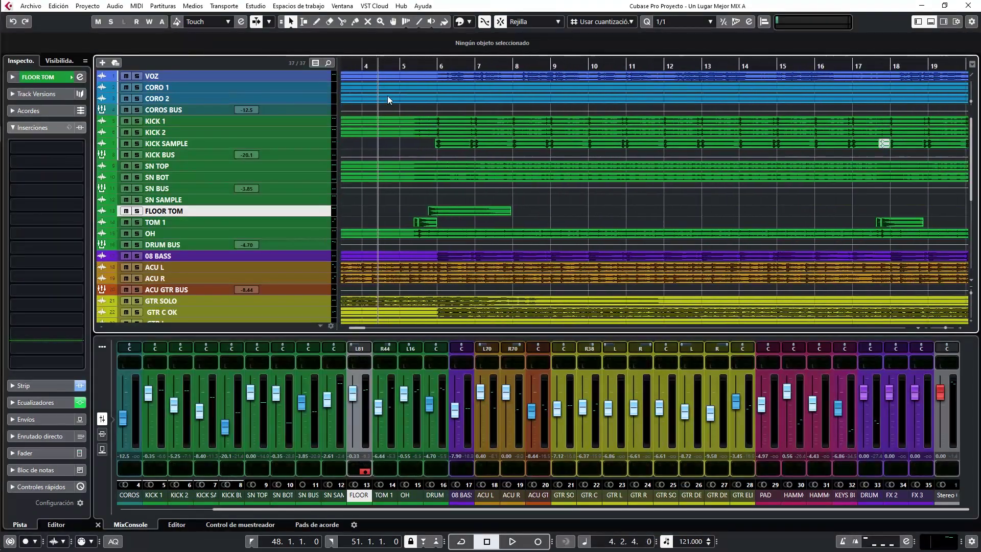
key(space)
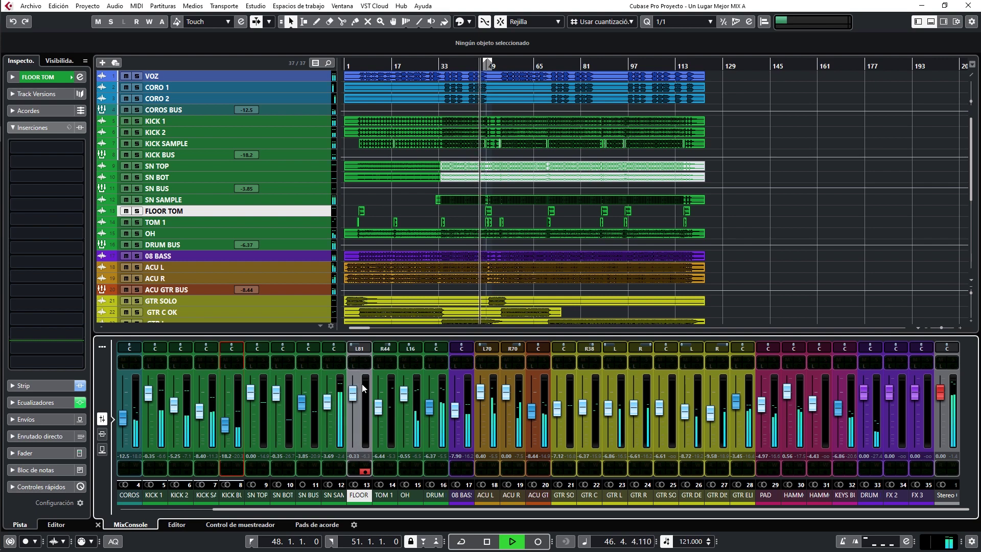
Move Quadrafuzz v2 to the first insert slot of the DRUM BUS and solo the bus.
click(442, 366)
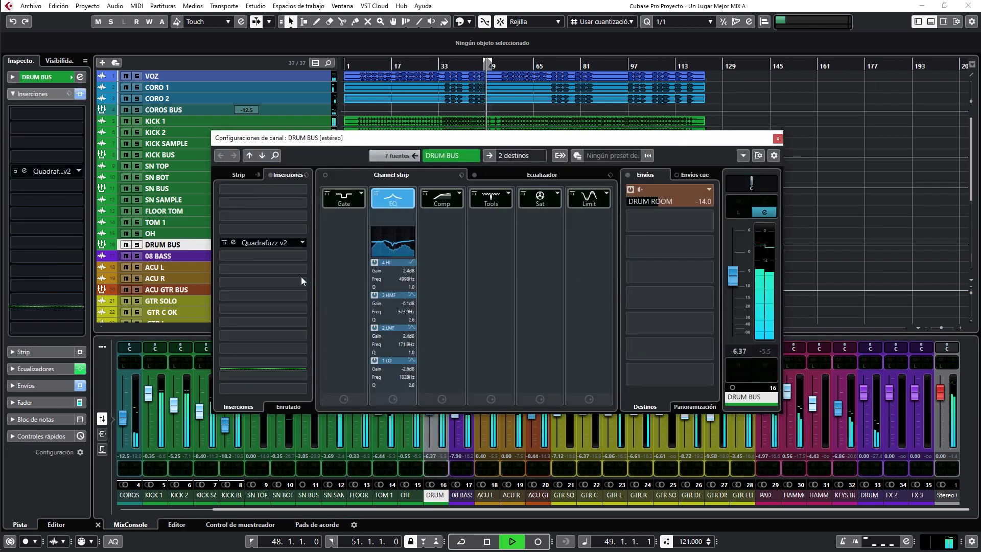
click(257, 240)
drag(257, 242, 267, 192)
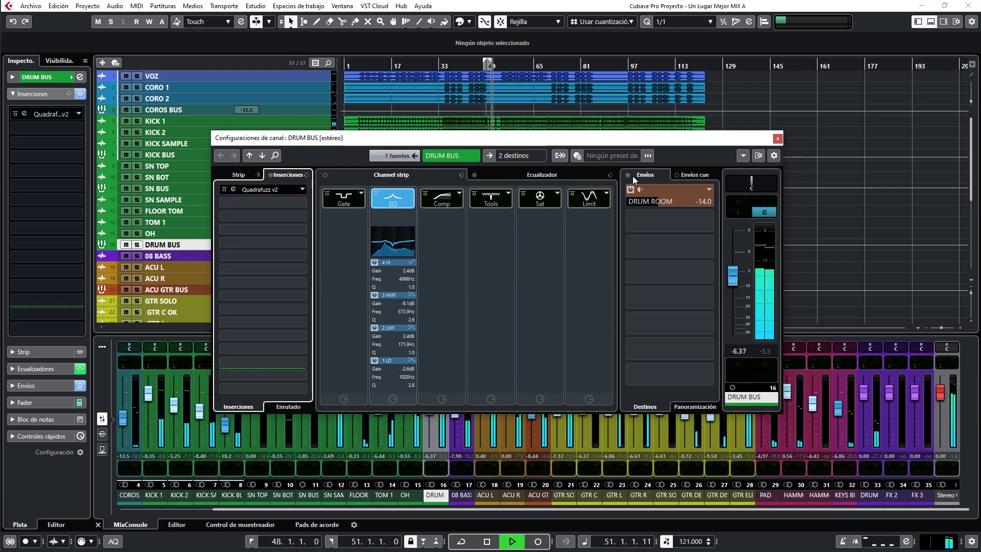
key(s)
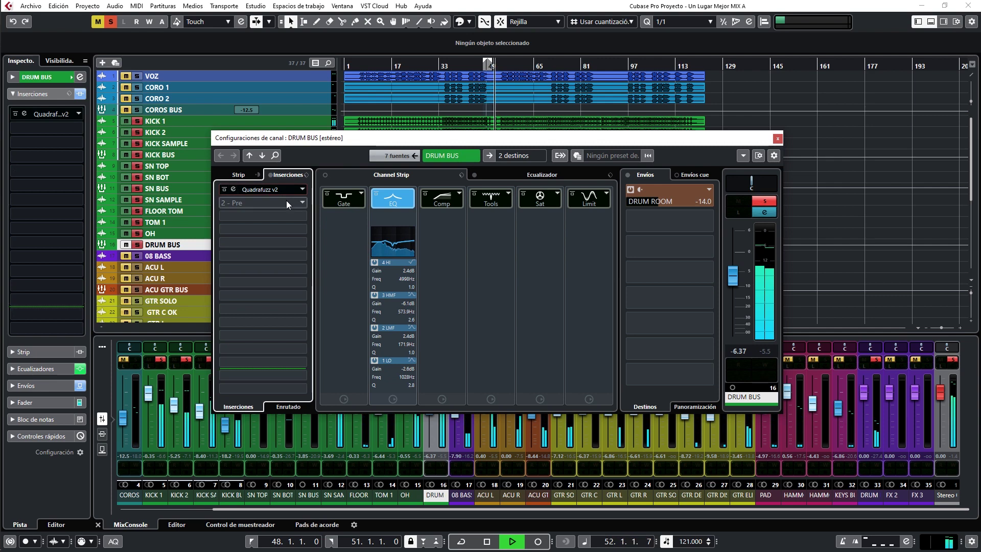
Load the Tube Compressor in the DRUM BUS channel strip, raise its input to 11.9 dB and stop playback.
click(428, 196)
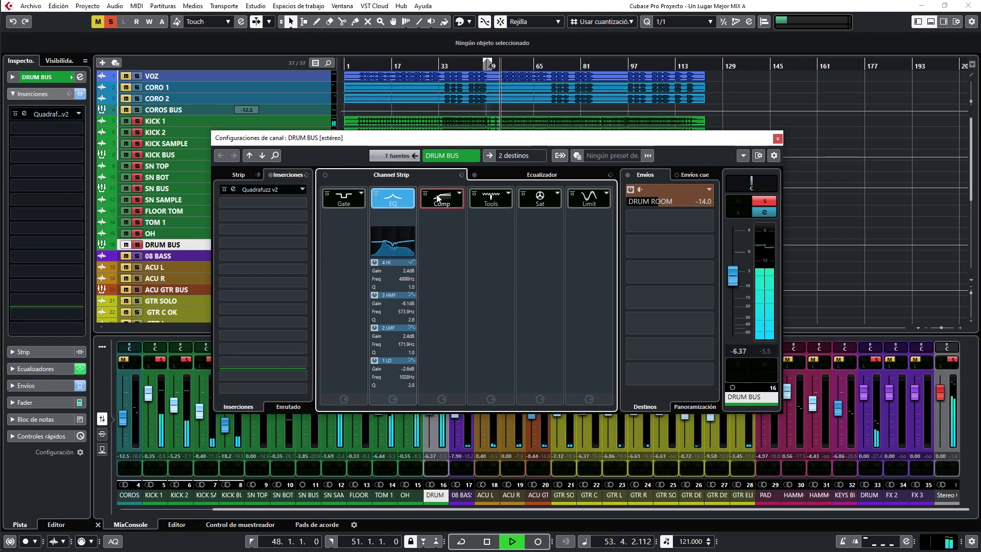
click(436, 197)
click(440, 217)
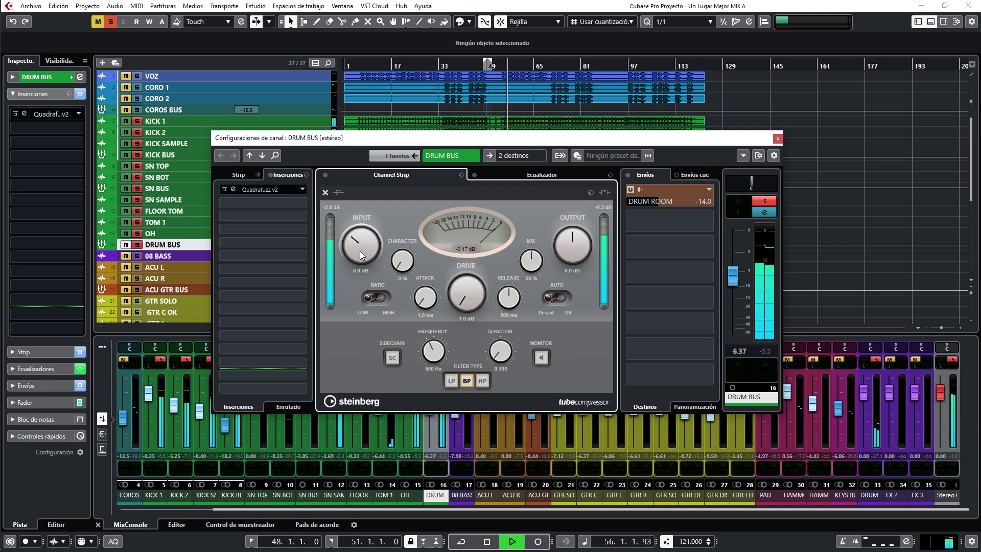
drag(361, 236, 377, 242)
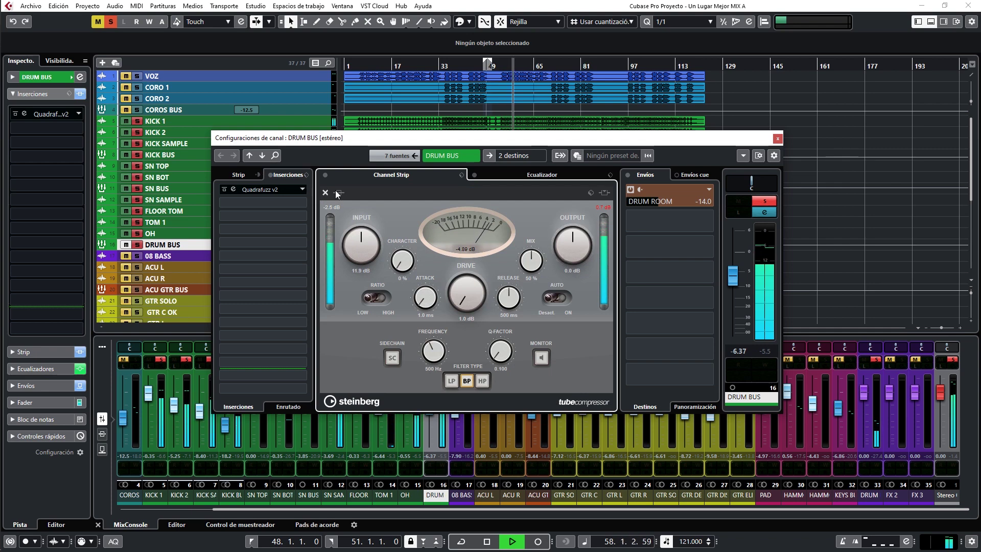
key(space)
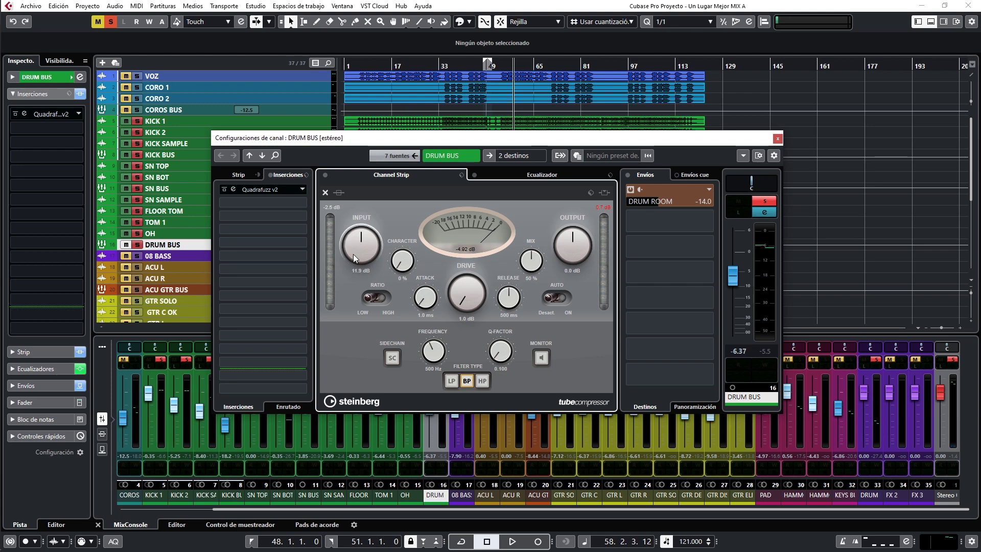
Lower the Tube Compressor's output to -2.0 dB during playback, then stop the transport.
key(space)
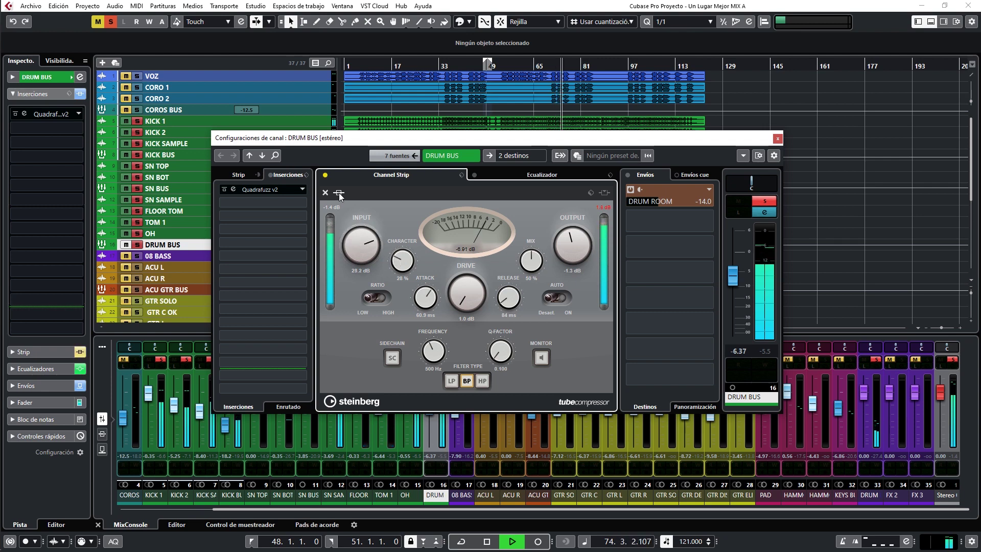
drag(569, 244, 567, 246)
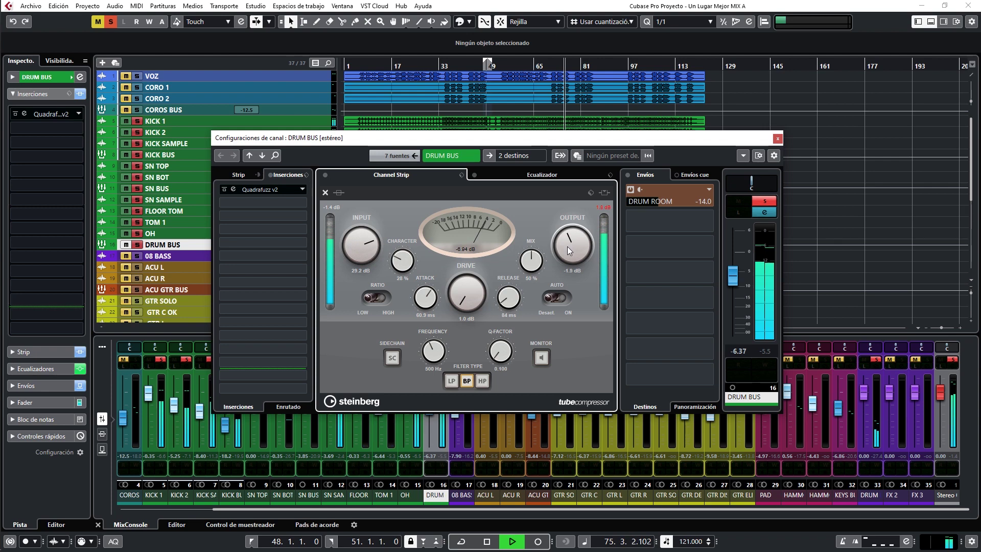
key(space)
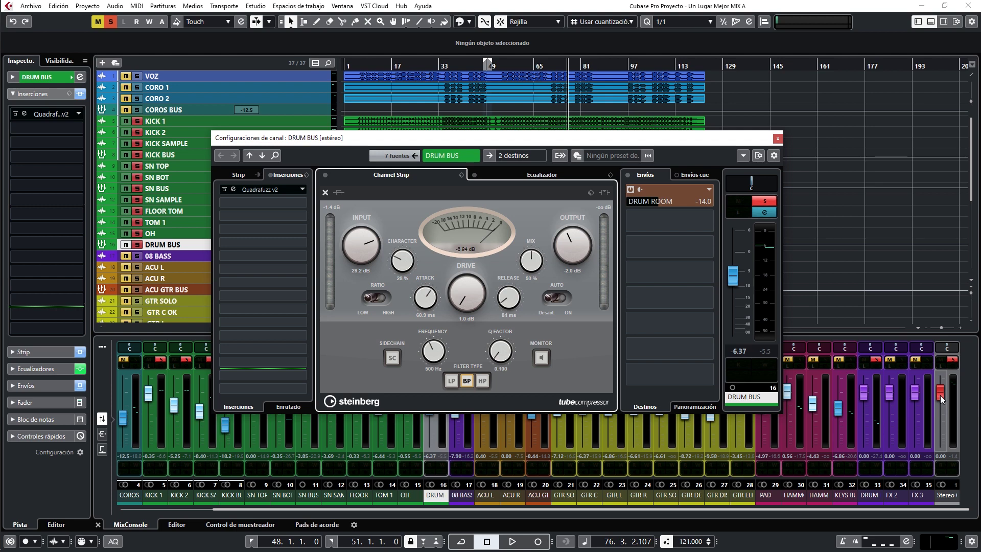
Set the Stereo Out fader to 6.02 dB and play the drums with the Tube Compressor's attack at 0.1 ms.
drag(940, 394, 950, 376)
key(space)
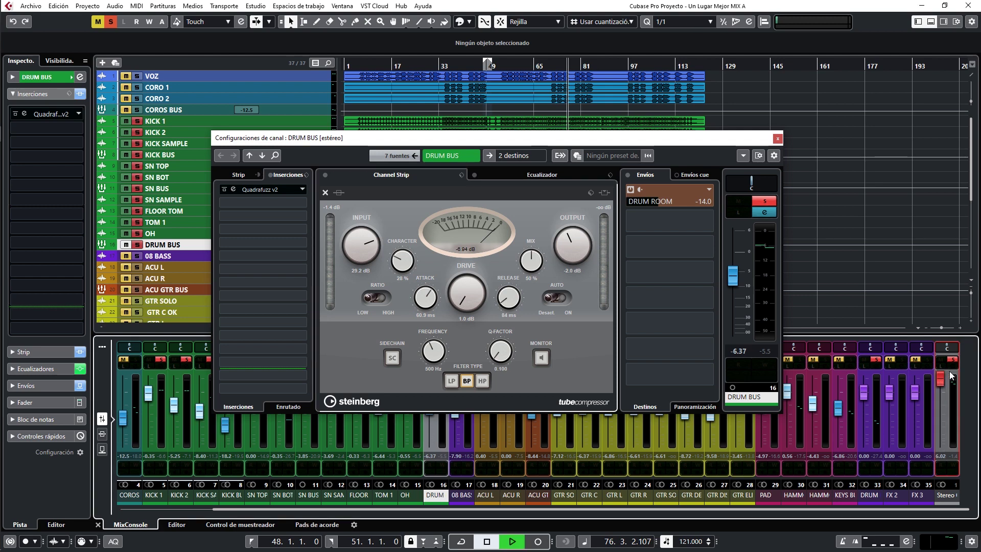
drag(413, 303, 427, 311)
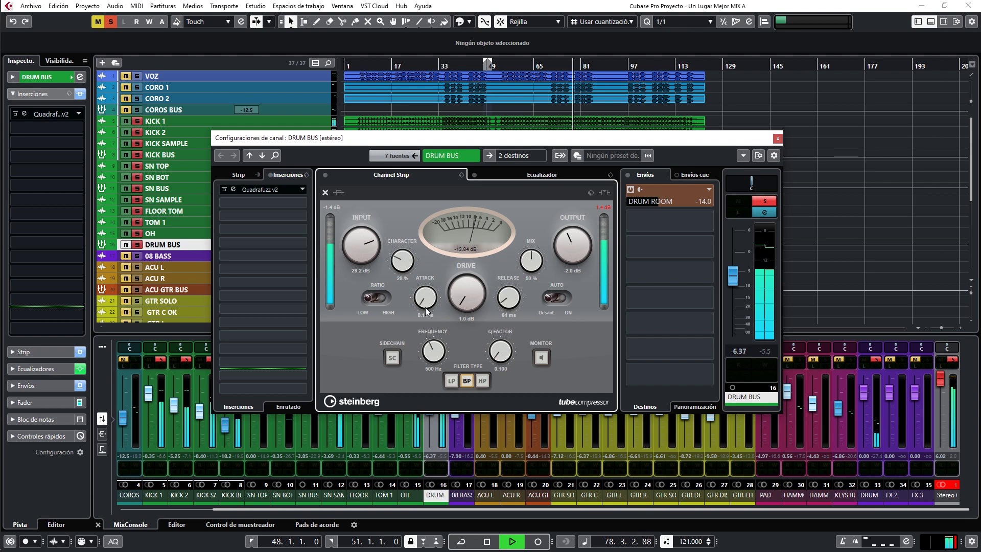
key(space)
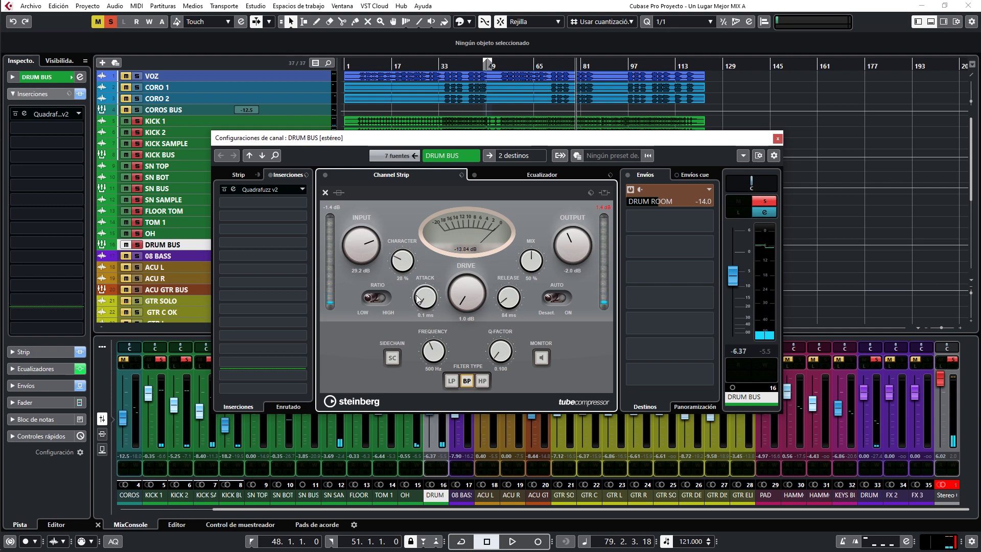
Play the soloed drums through the Tube Compressor again and stop playback.
key(space)
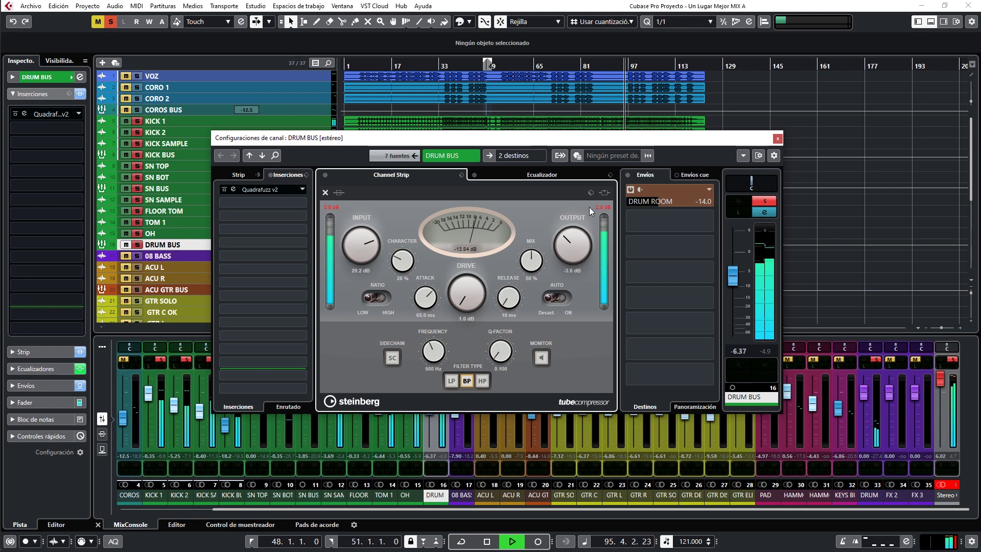
key(space)
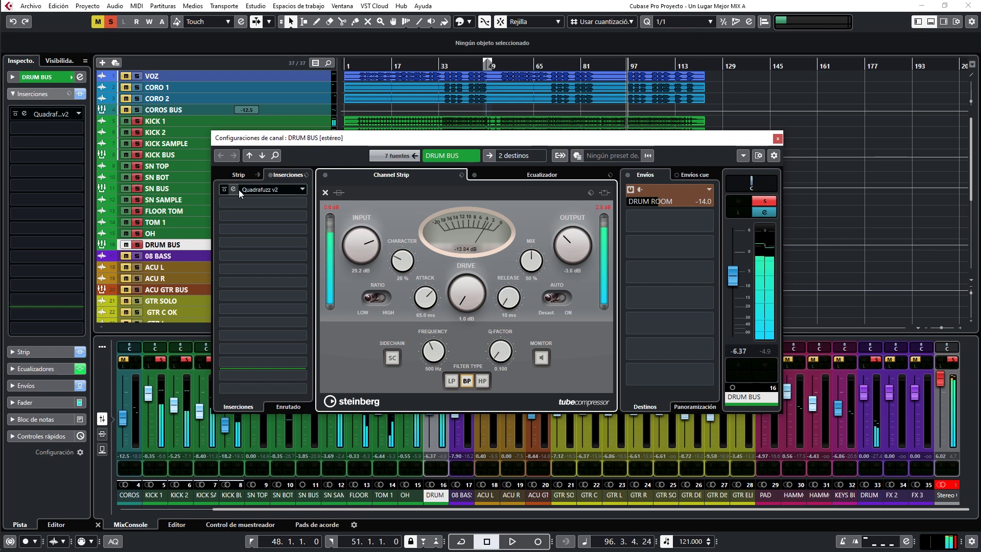
Set the high EQ band of the OH track to 0.8 dB at 12543 Hz and close its channel settings.
drag(260, 138, 393, 71)
click(176, 234)
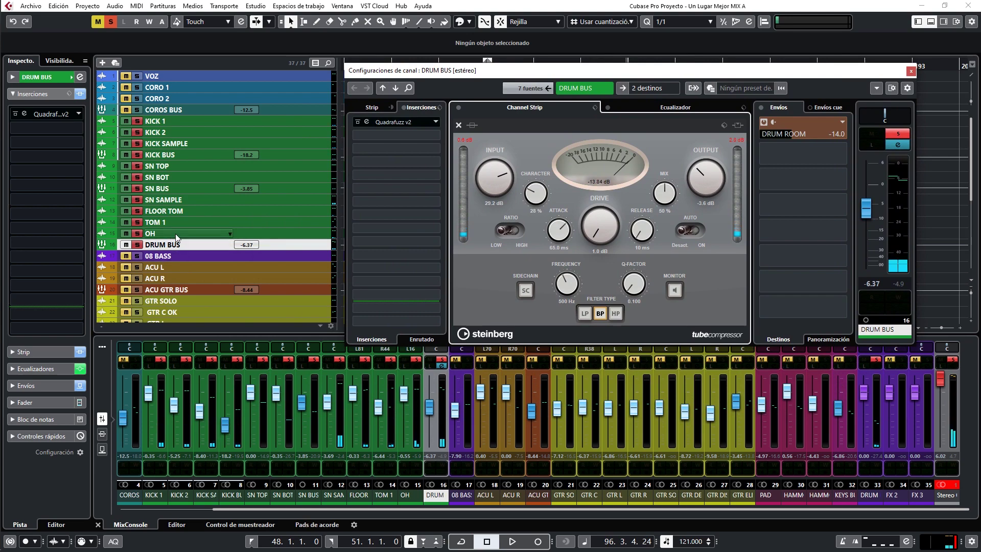
click(79, 77)
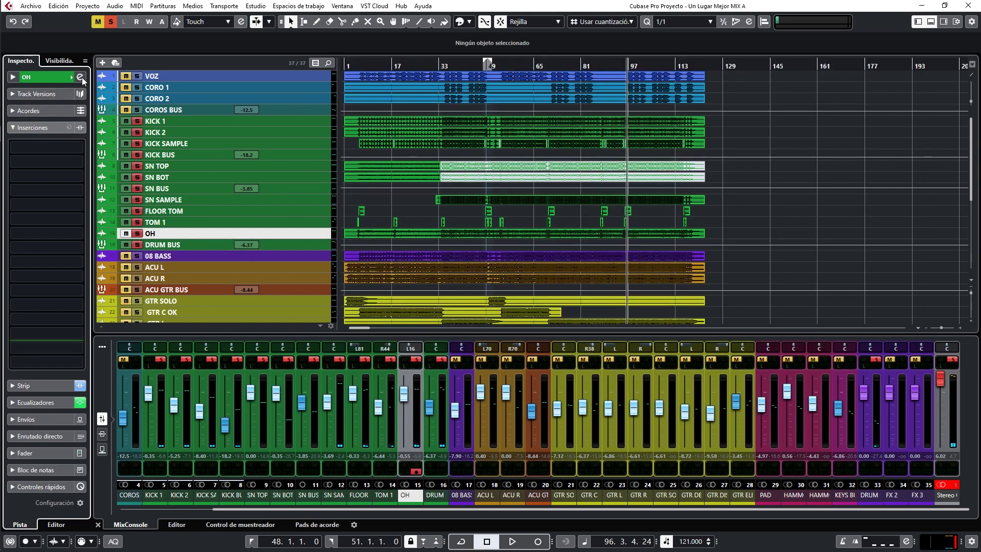
click(82, 77)
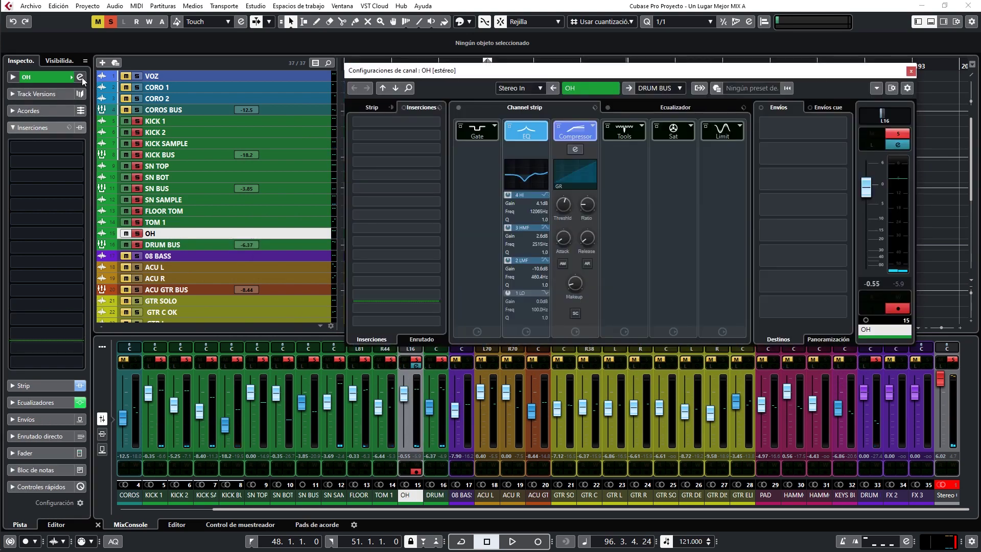
click(662, 109)
drag(715, 182, 717, 191)
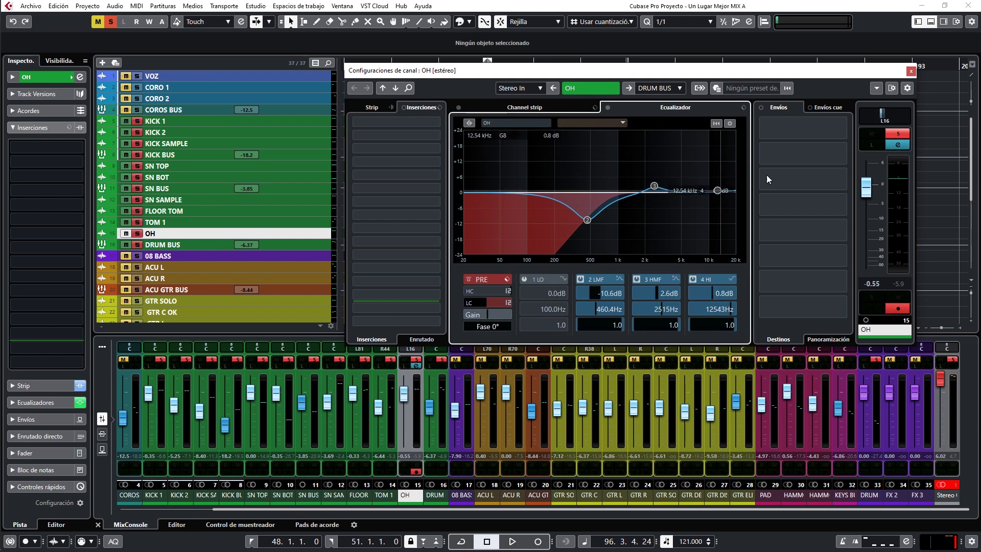
click(910, 71)
Play the soloed drums and reset the Stereo Out fader to 0.00 dB.
key(space)
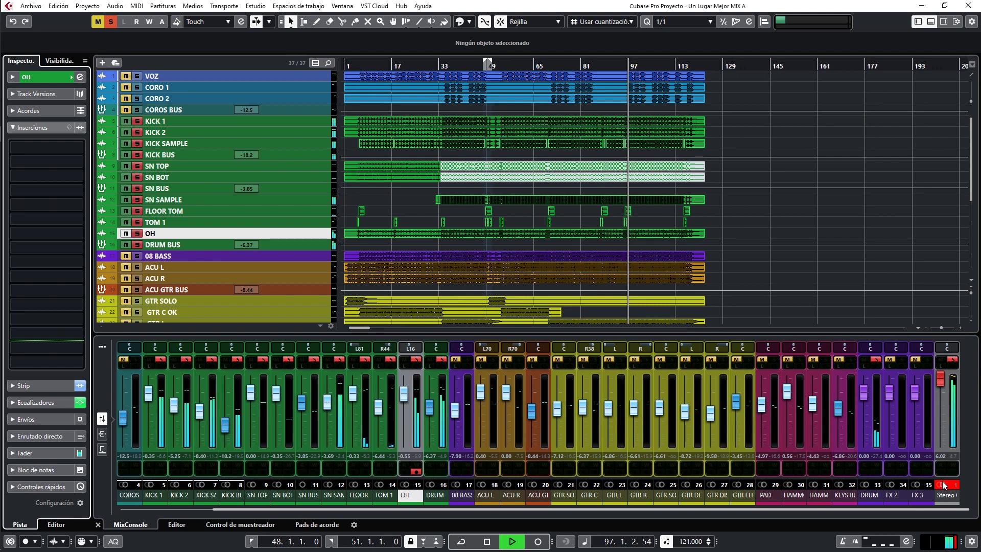
ctrl+click(940, 378)
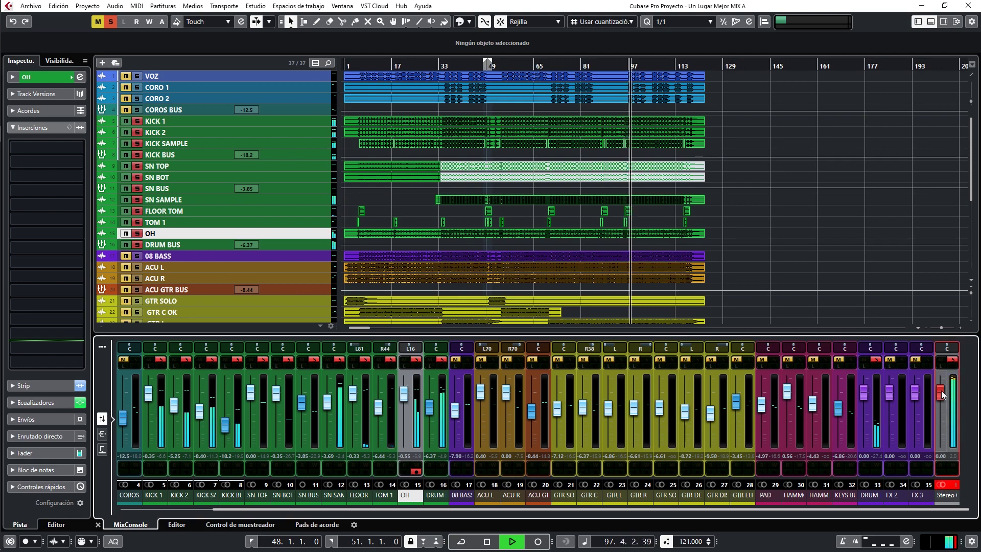
click(951, 366)
Compare the DRUM BUS sound during playback with its channel strip bypassed and active.
click(442, 366)
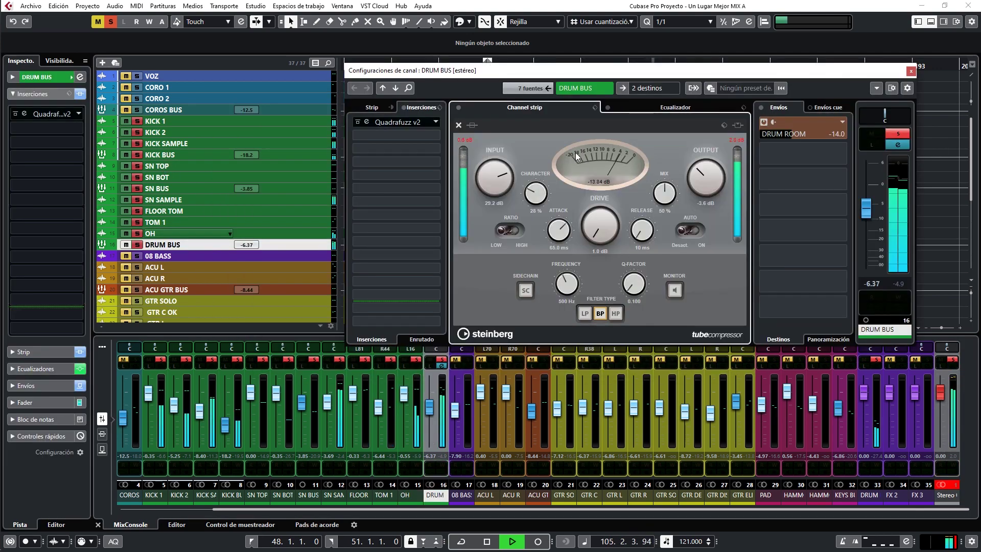
click(464, 140)
key(space)
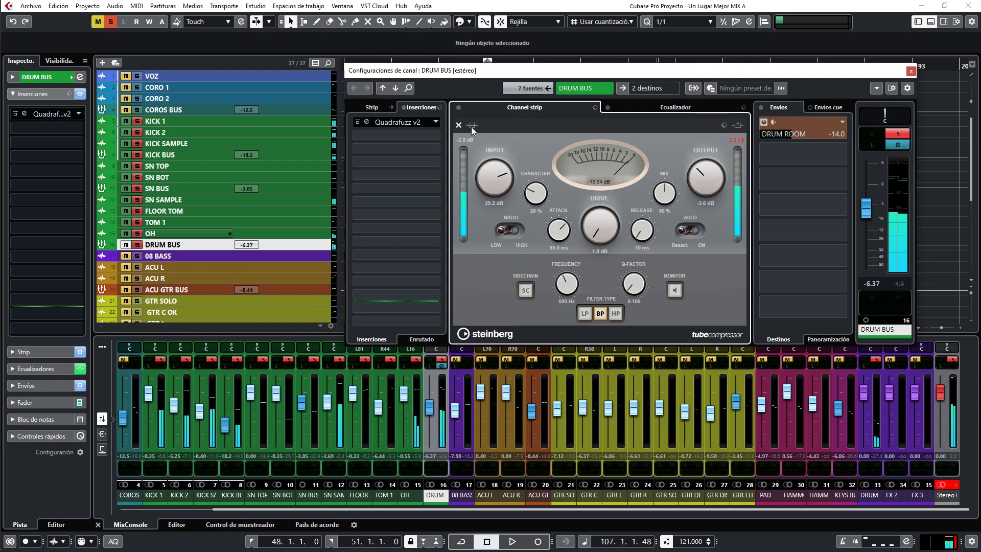
click(458, 107)
key(space)
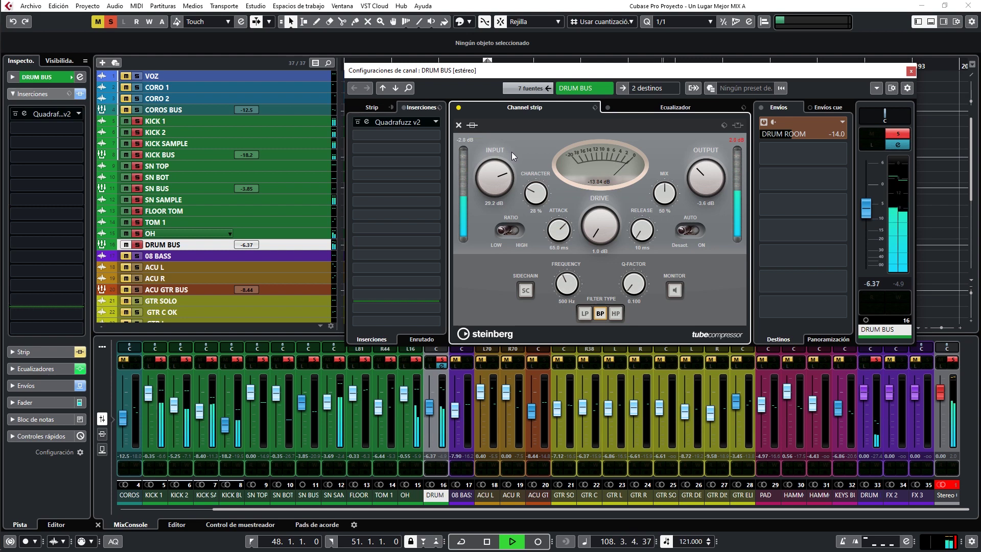
click(458, 107)
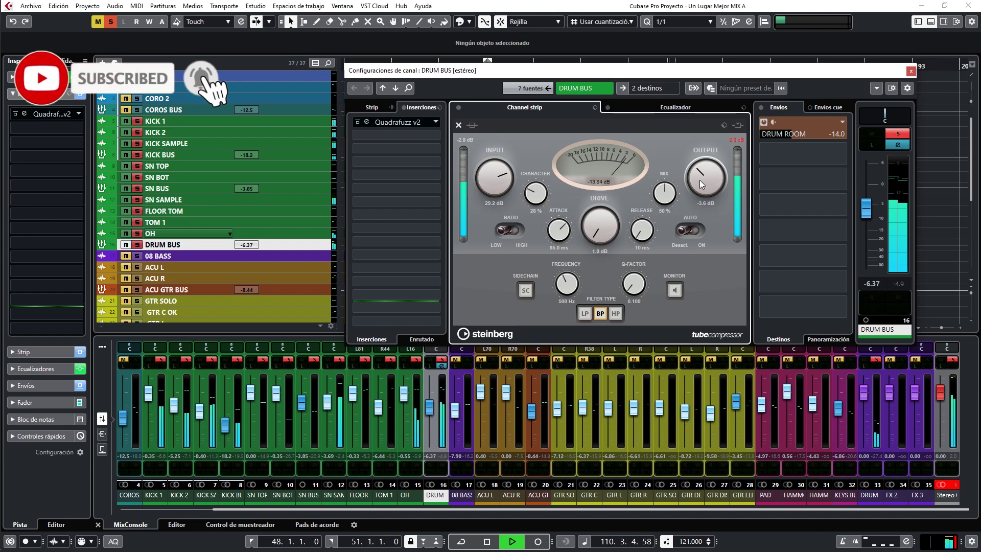
Lower the DRUM BUS Tube Compressor's output to -4.0 dB, stop playback and close the channel settings.
scroll(697, 180, down, 2)
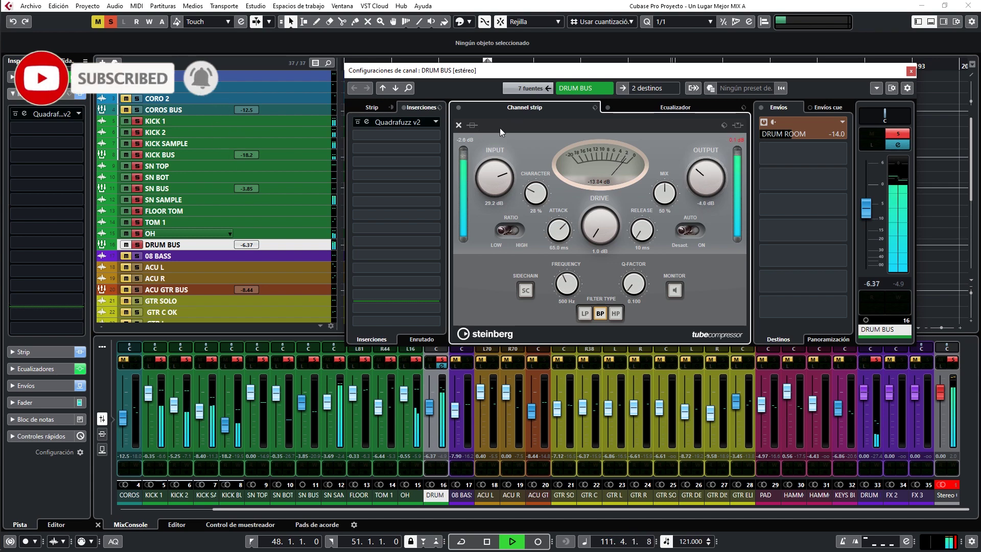
key(space)
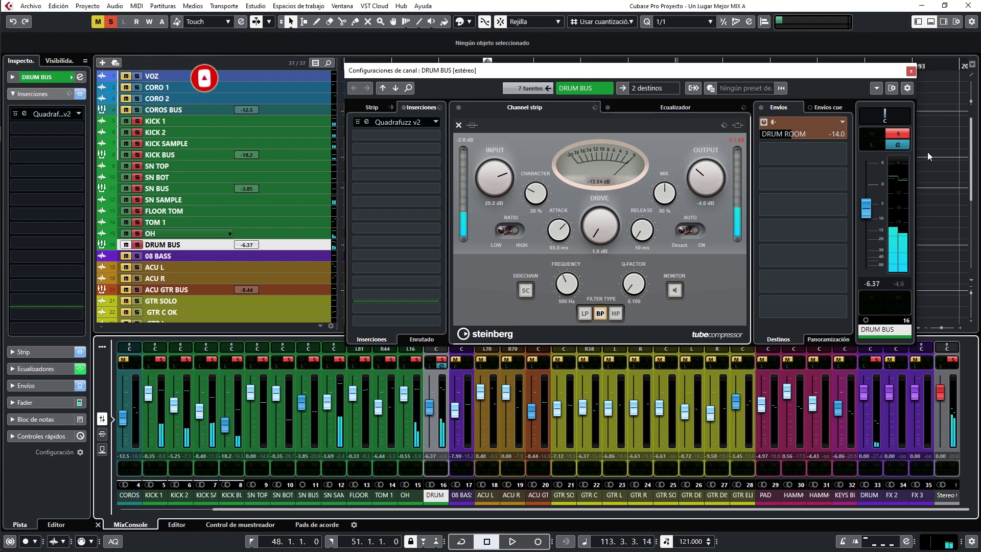
click(910, 71)
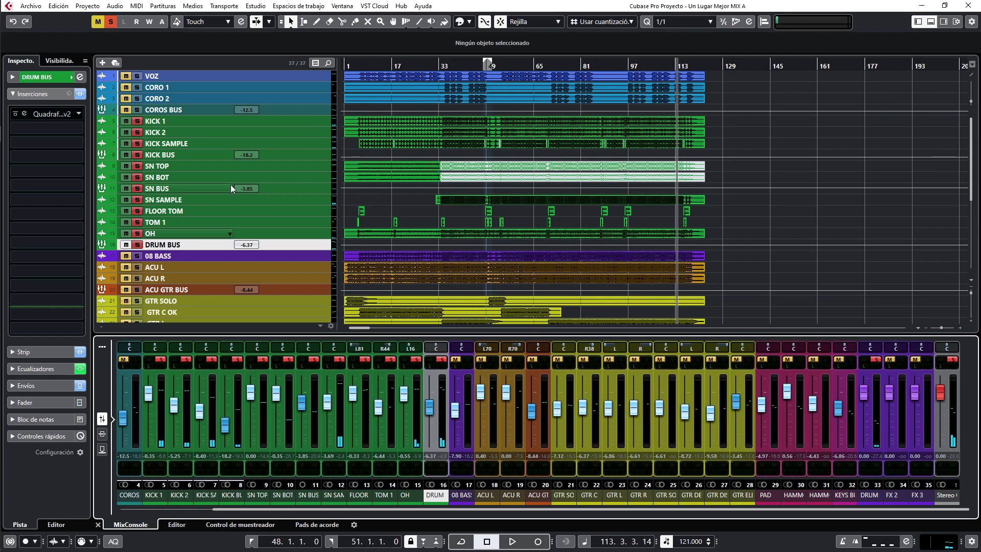
Play the drums and bass from about bar 37 and check the Compressor insert on 08 BASS.
double_click(374, 67)
click(450, 66)
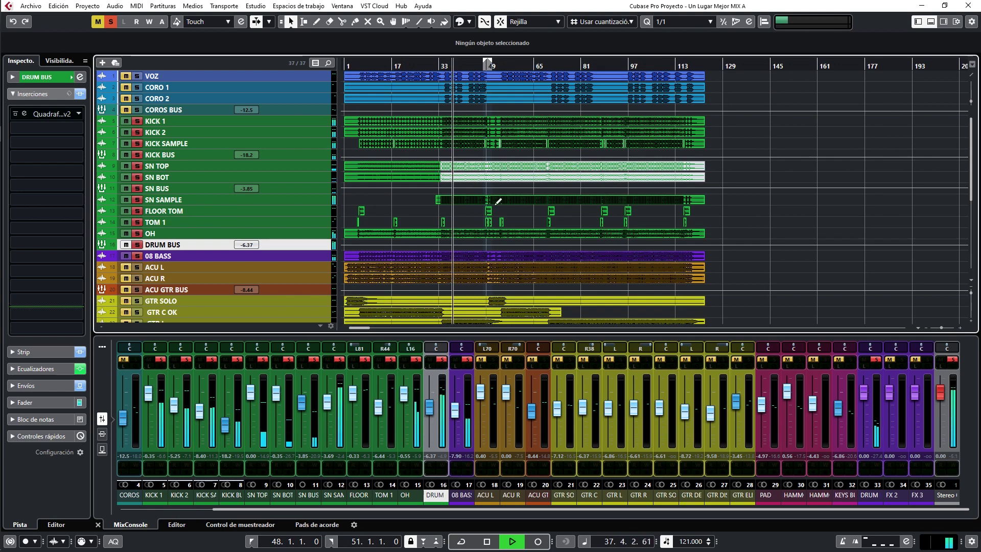
click(467, 365)
click(366, 135)
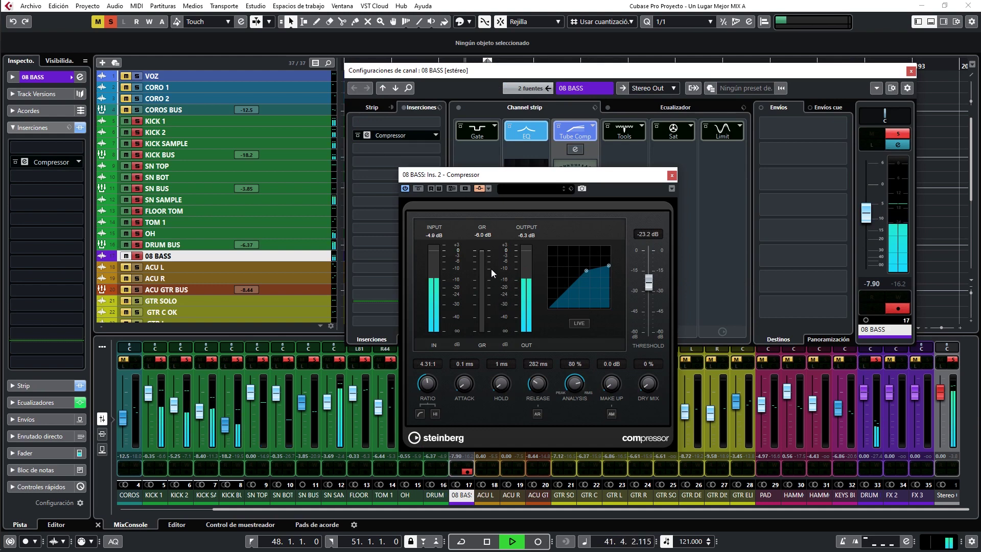
click(671, 176)
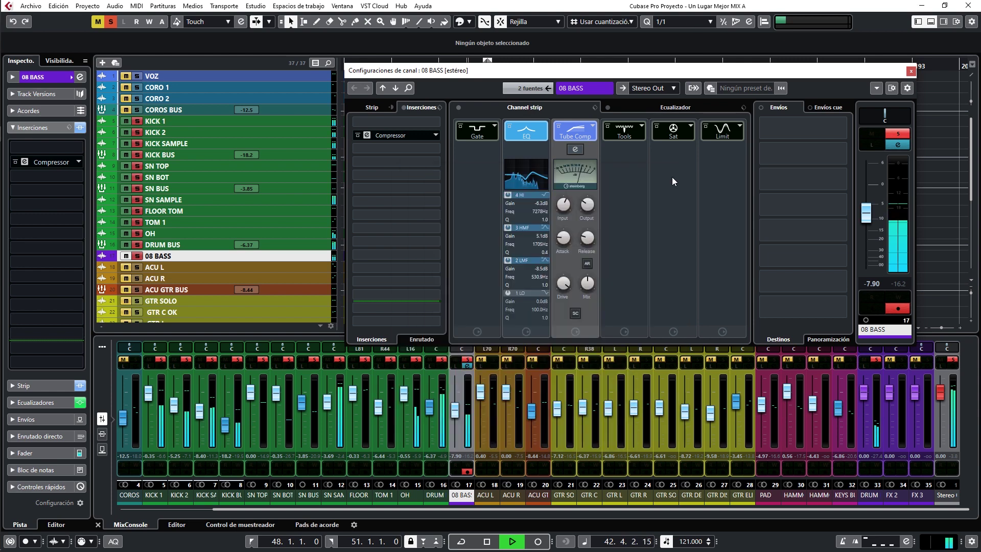
Lower the 08 BASS fader to -8.22 dB and set its high-mid EQ band to 2.0 dB at 1749 Hz.
drag(866, 223, 868, 223)
click(676, 106)
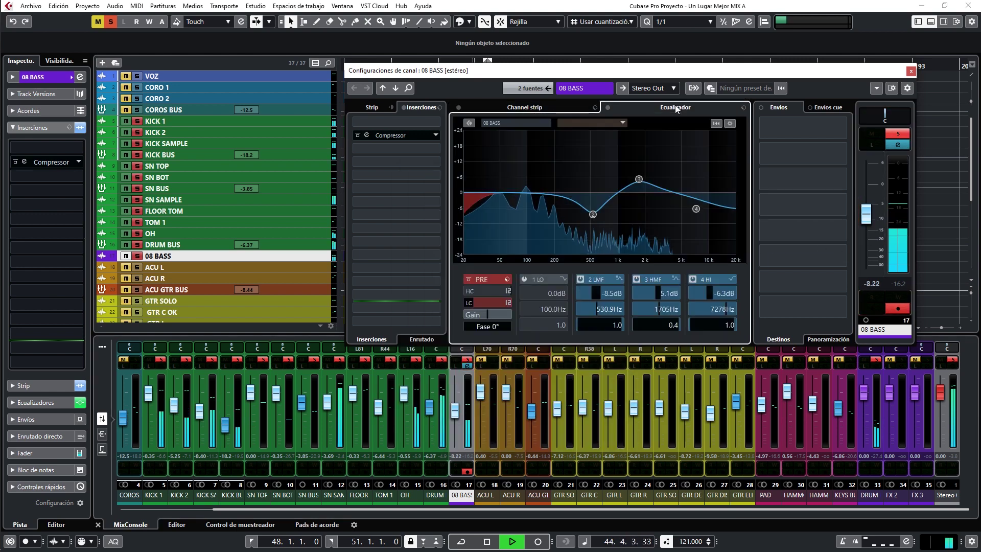
drag(641, 180, 642, 193)
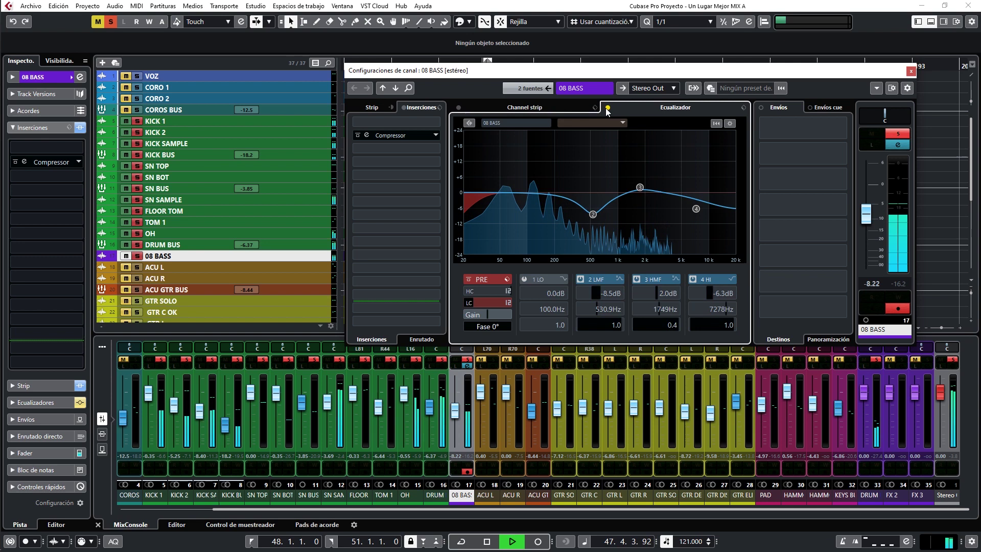
click(910, 68)
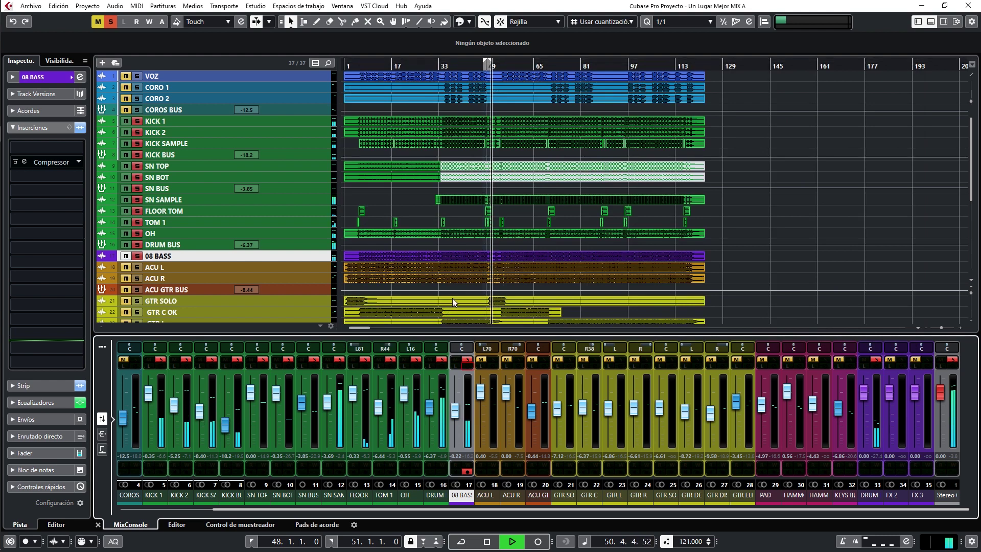
Add the ACU GTR BUS to the soloed channels and resume playback.
key(space)
click(530, 360)
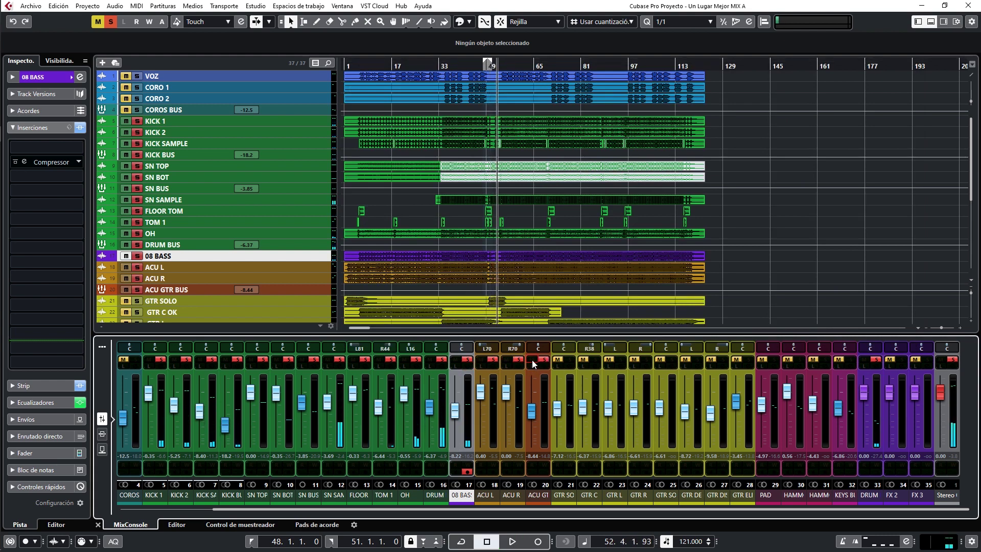
key(space)
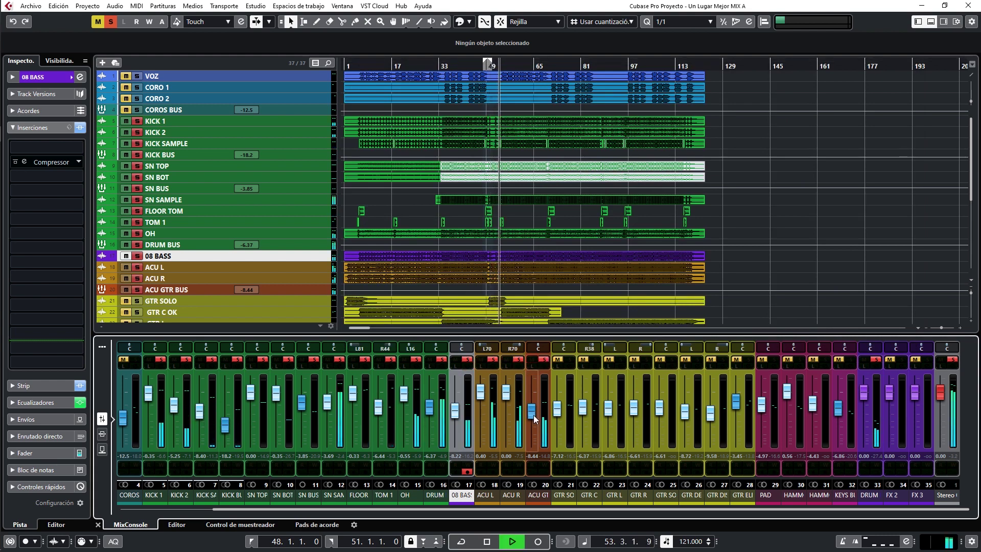
Shape the ACU GTR BUS EQ with 8.5 dB at 1265 Hz on the high band and -8.1 dB at 688.0 Hz on the high-mid band.
click(544, 364)
mouse_move(638, 176)
mouse_down()
mouse_move(638, 163)
mouse_move(623, 161)
mouse_move(629, 175)
mouse_up()
drag(603, 207, 602, 214)
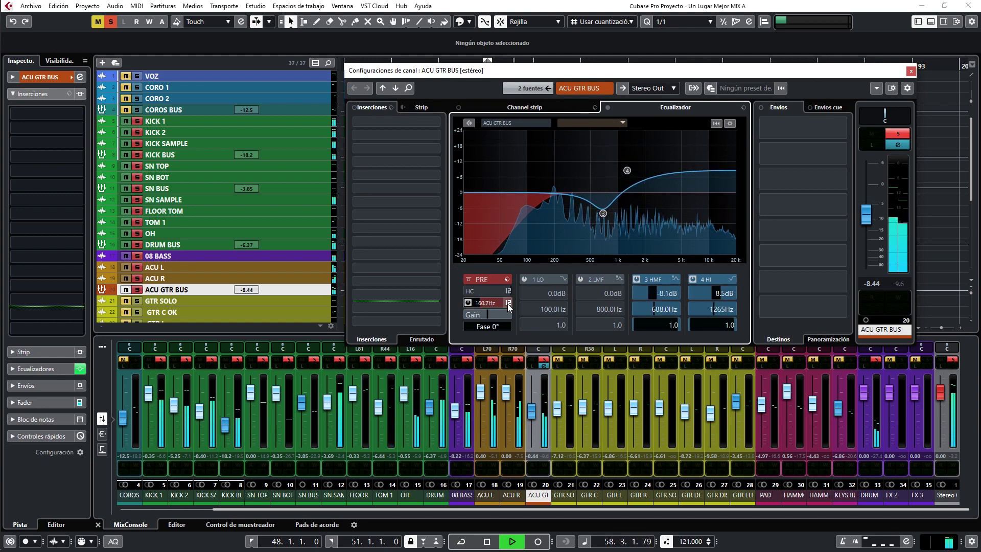
Raise the low-cut frequency of the ACU GTR BUS EQ and lower the bus fader to -8.57 dB.
click(506, 302)
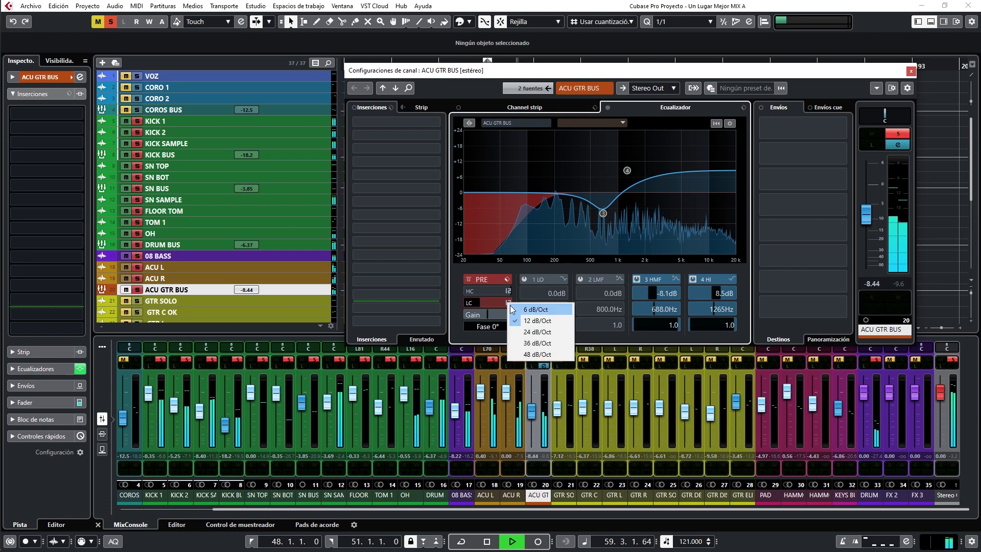
click(498, 306)
drag(483, 298, 485, 280)
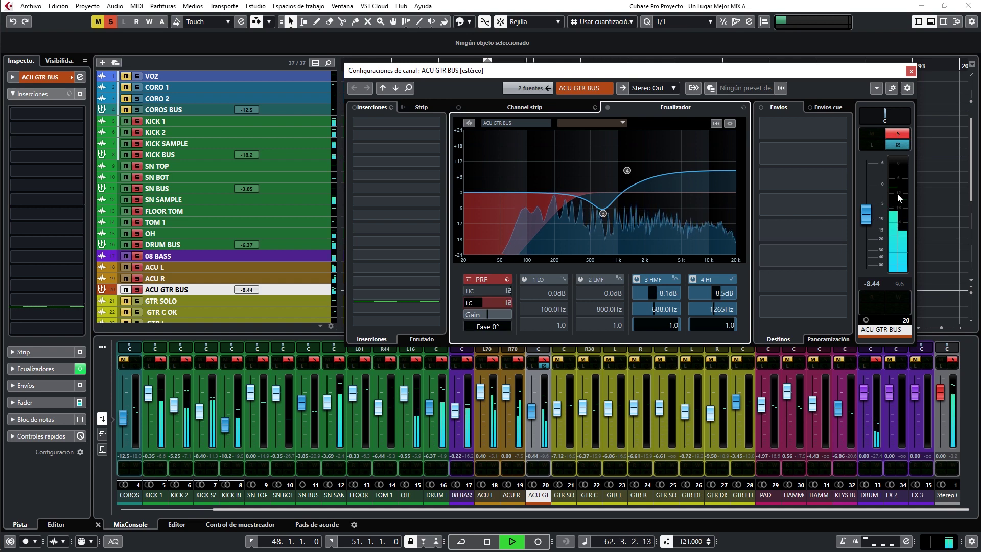
drag(866, 215, 872, 220)
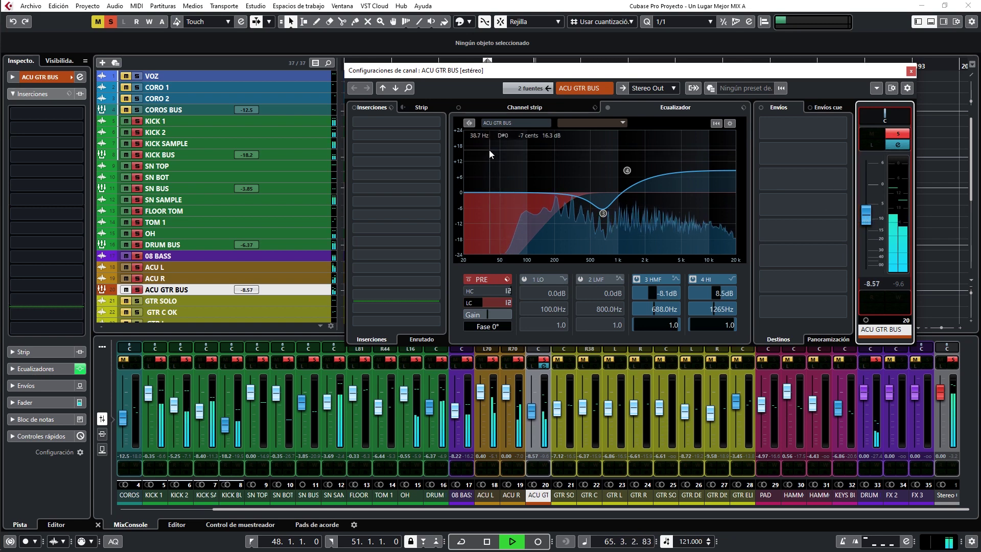
Set the ACU GTR BUS high EQ band to 6.7 dB at 1282 Hz, close its settings and stop playback.
click(541, 108)
drag(583, 131, 530, 135)
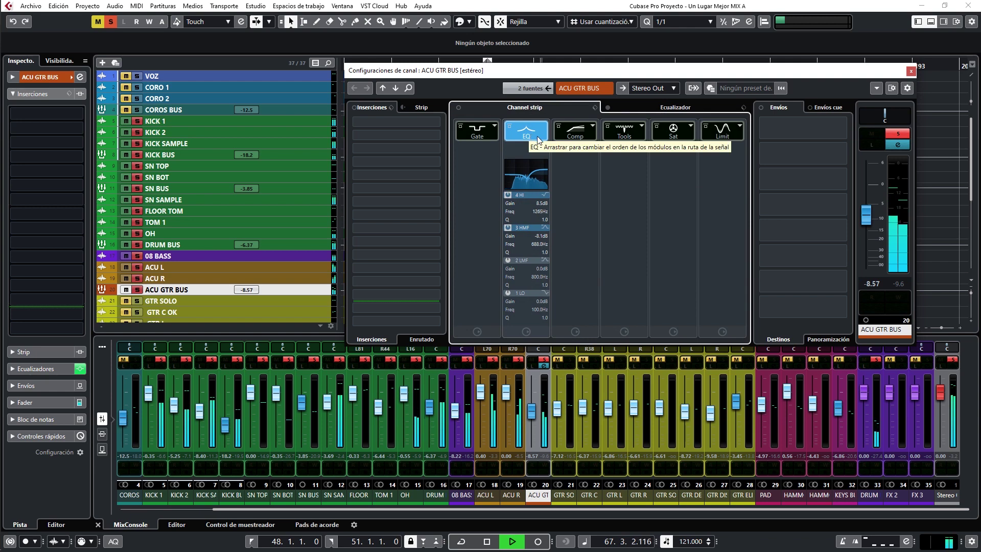
click(647, 107)
drag(627, 170, 628, 177)
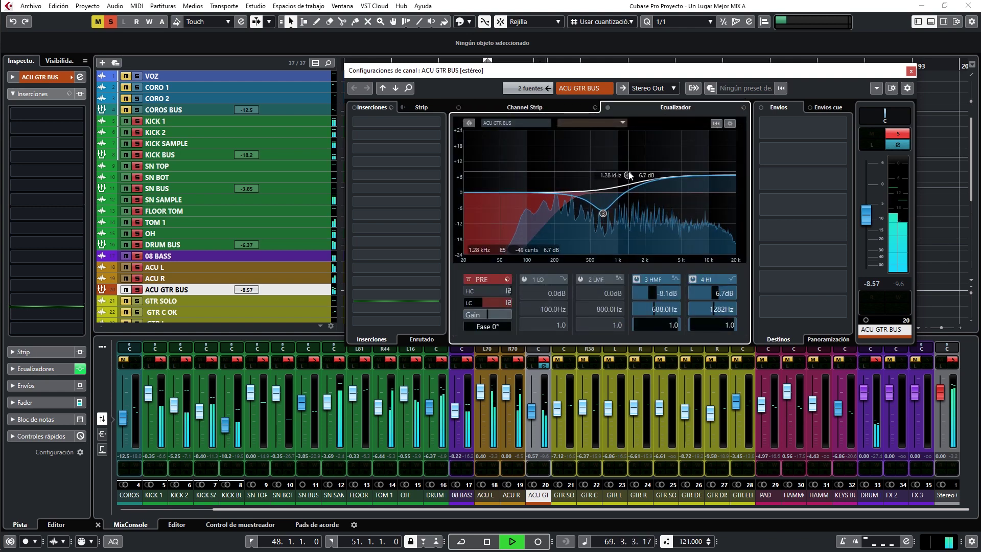
key(e)
key(space)
Rename the FX 2 channel as ROOM SMALL and add it to the soloed channels.
scroll(244, 300, down, 6)
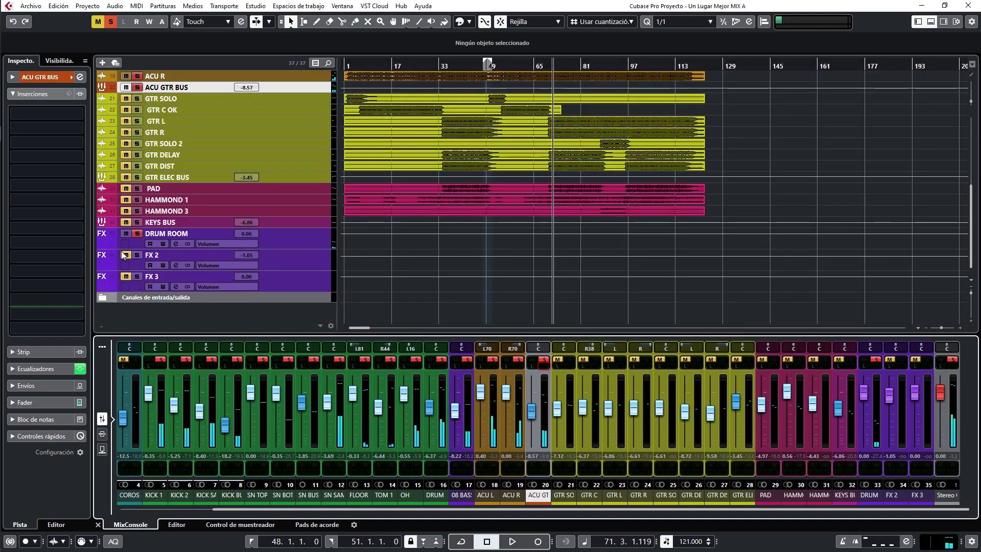
double_click(159, 254)
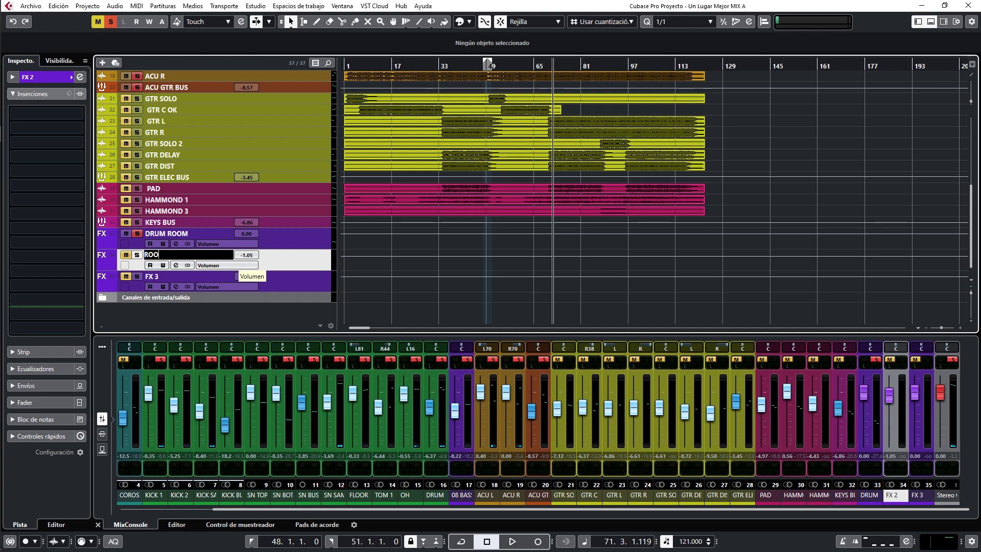
text(ROOM SMALL)
key(Return)
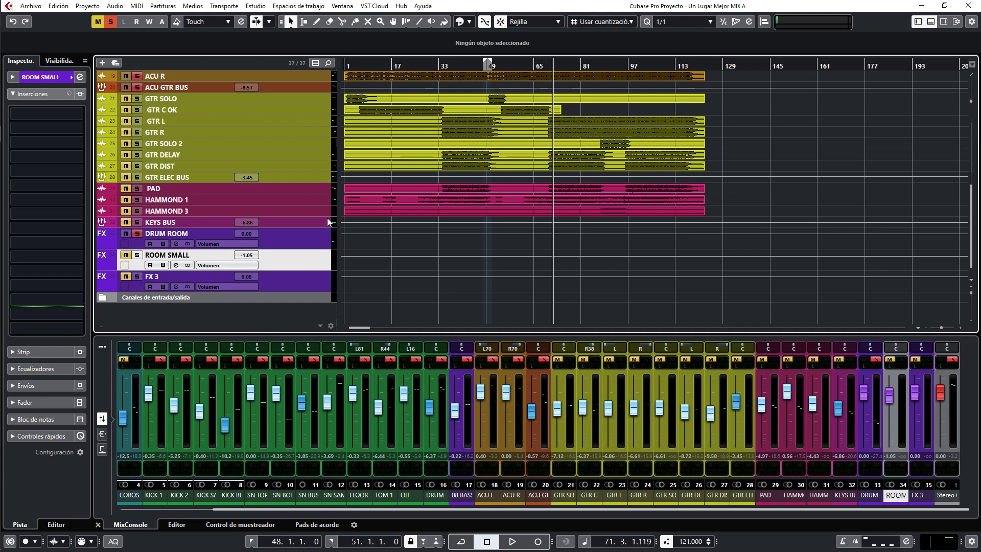
click(125, 257)
Load the RoomWorks SE reverb in the first insert slot of ROOM SMALL and open the plug-in's settings.
click(176, 244)
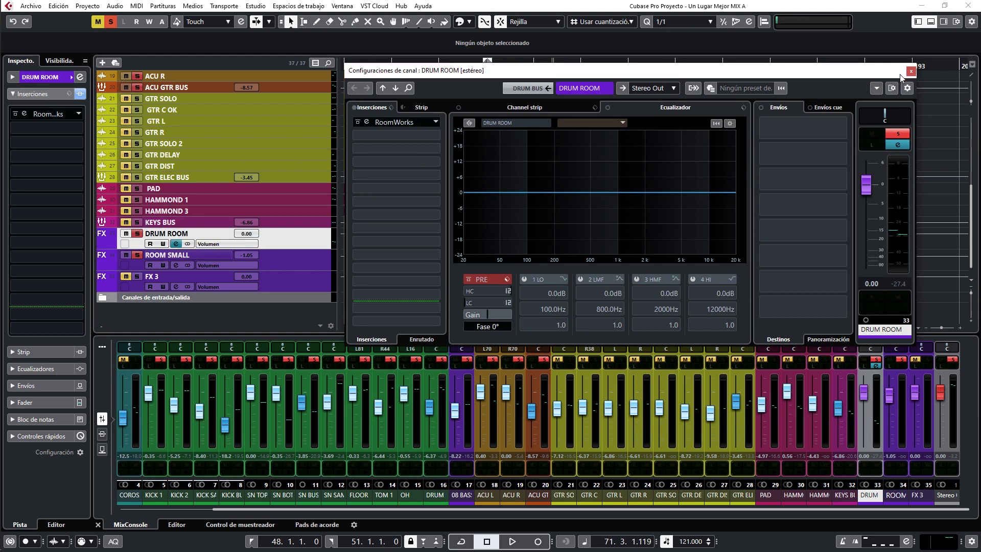
click(910, 73)
click(175, 265)
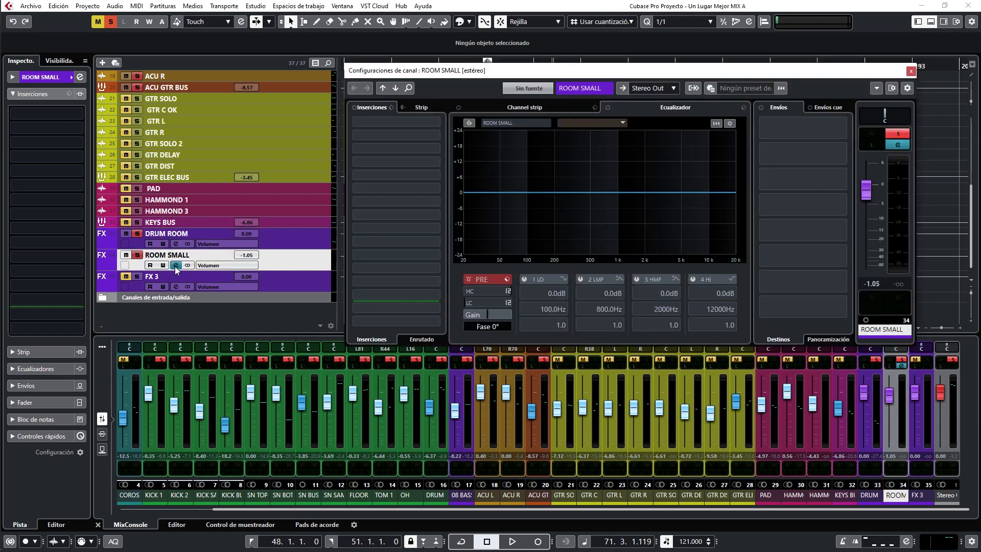
click(436, 123)
text(ROOM)
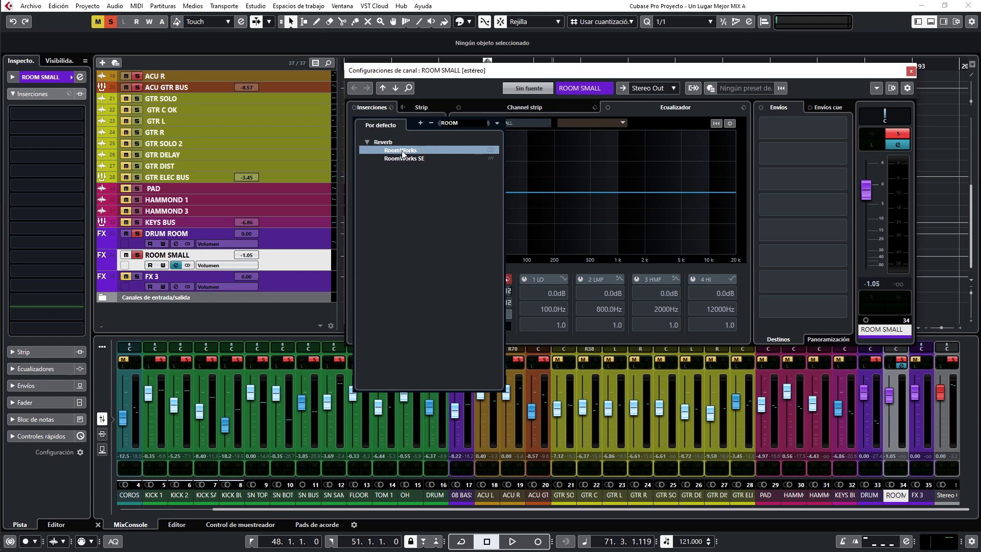
click(406, 157)
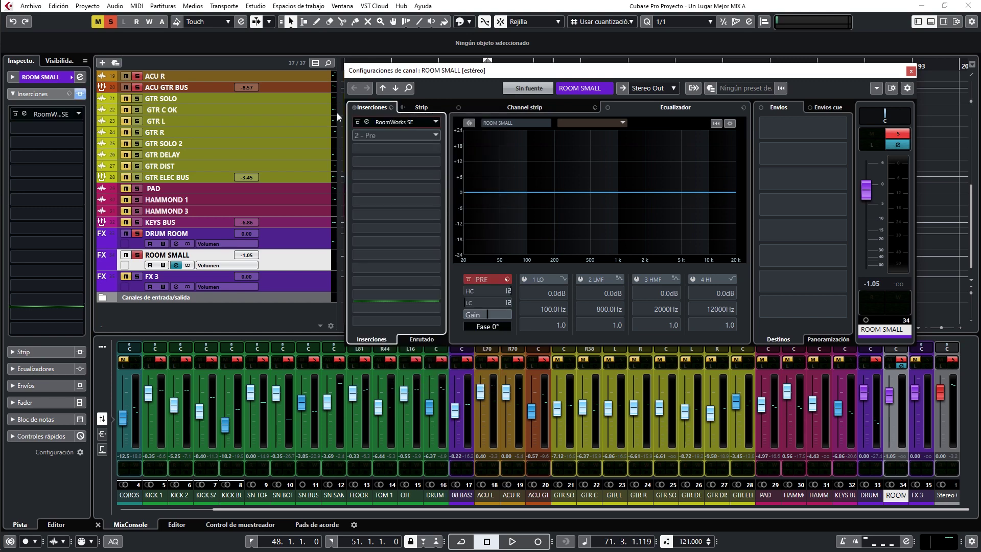
click(24, 114)
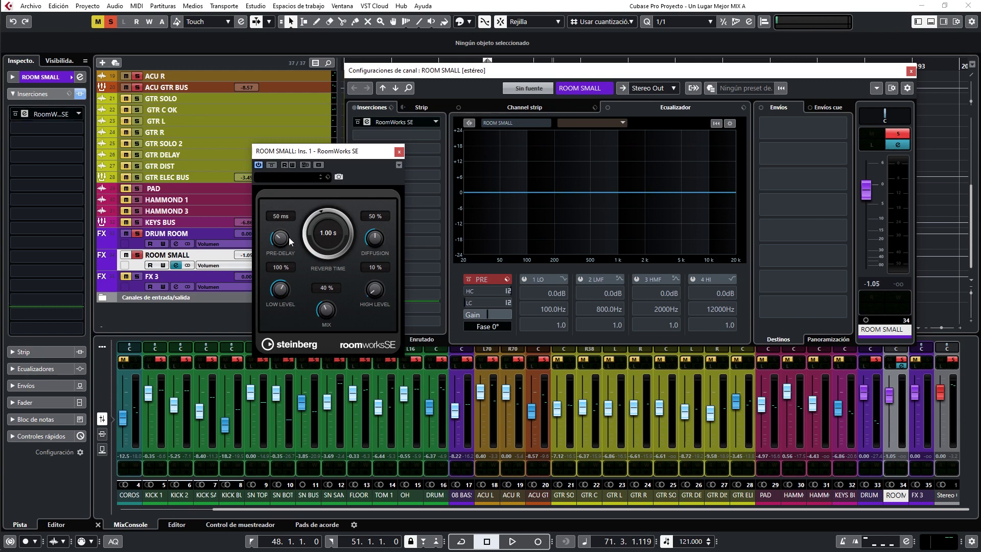
Browse the RoomWorks SE presets, try a search for ROOM and load the Los Angeles, 2019 preset.
click(276, 178)
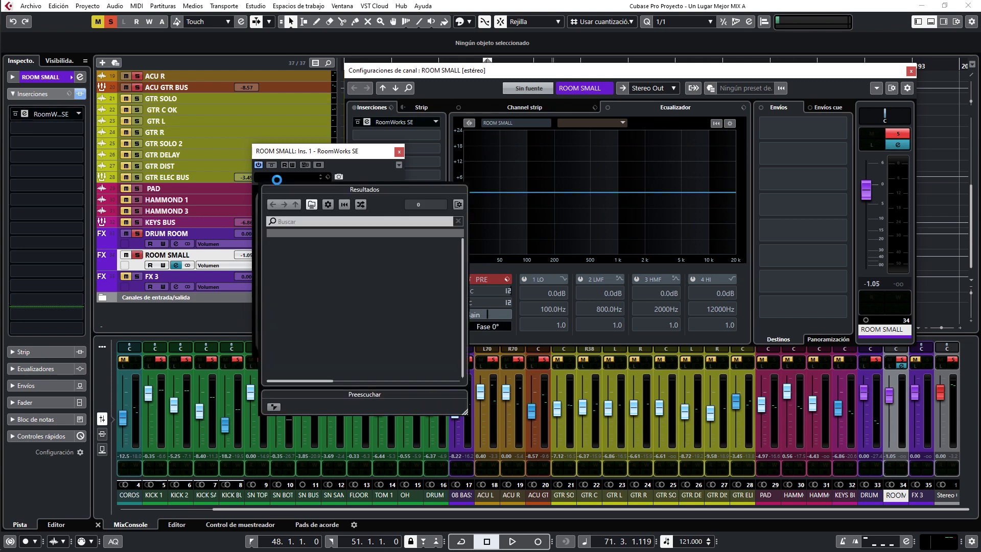
click(293, 220)
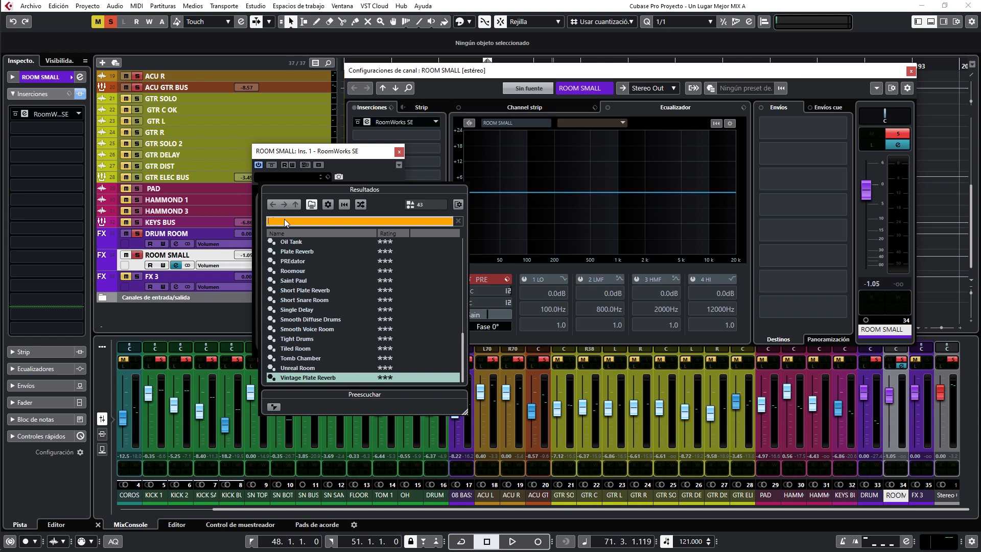
text(ROOM)
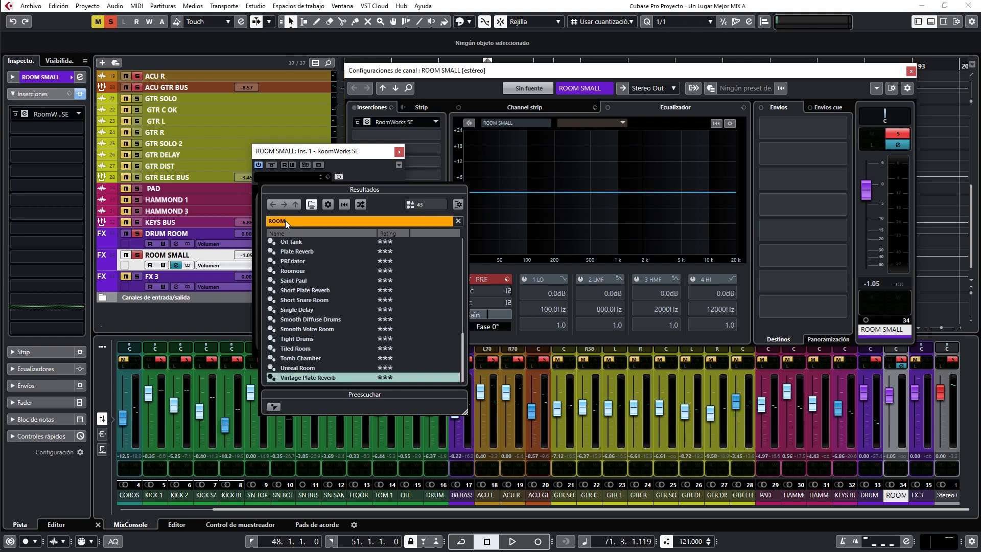
key(BackSpace)
key(BackSpace)
key(BackSpace)
key(BackSpace)
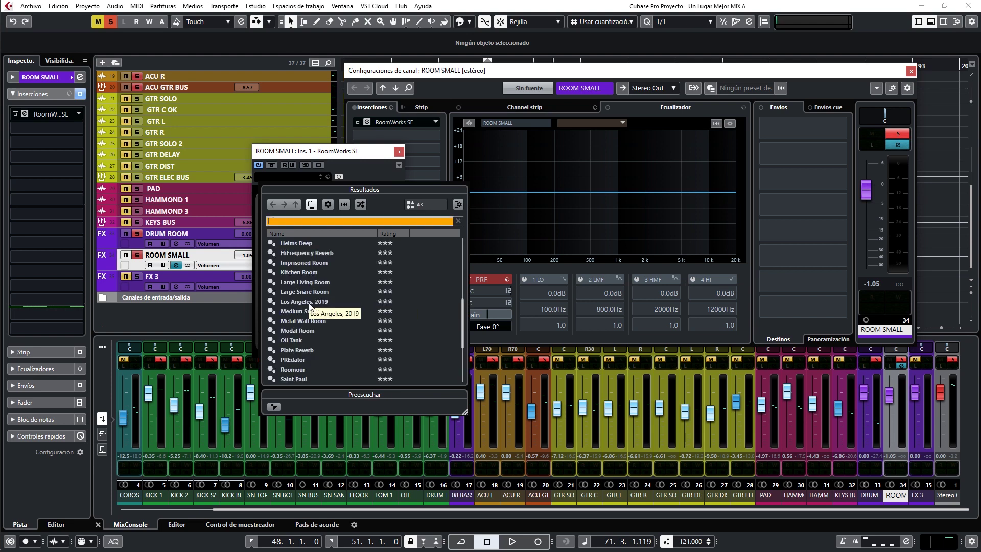
click(309, 301)
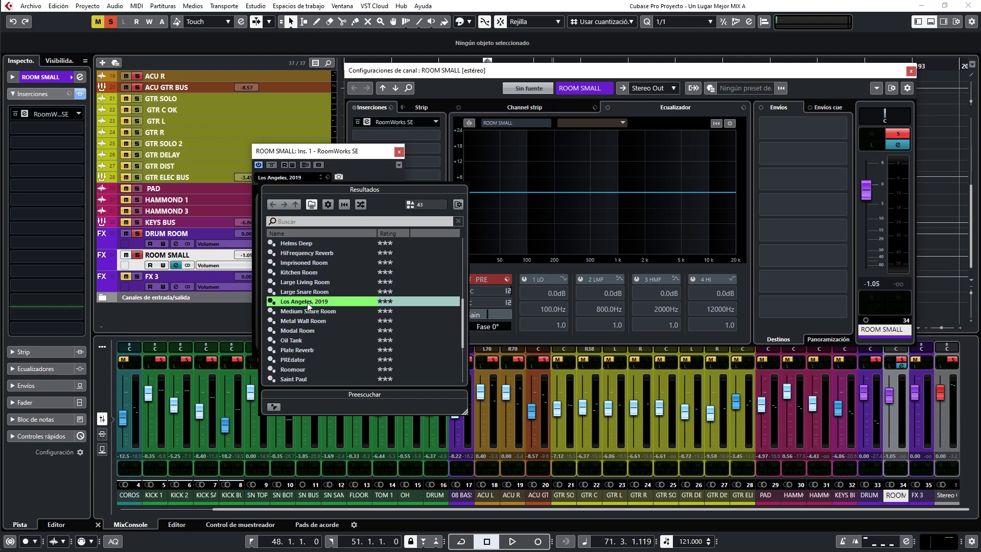
click(327, 153)
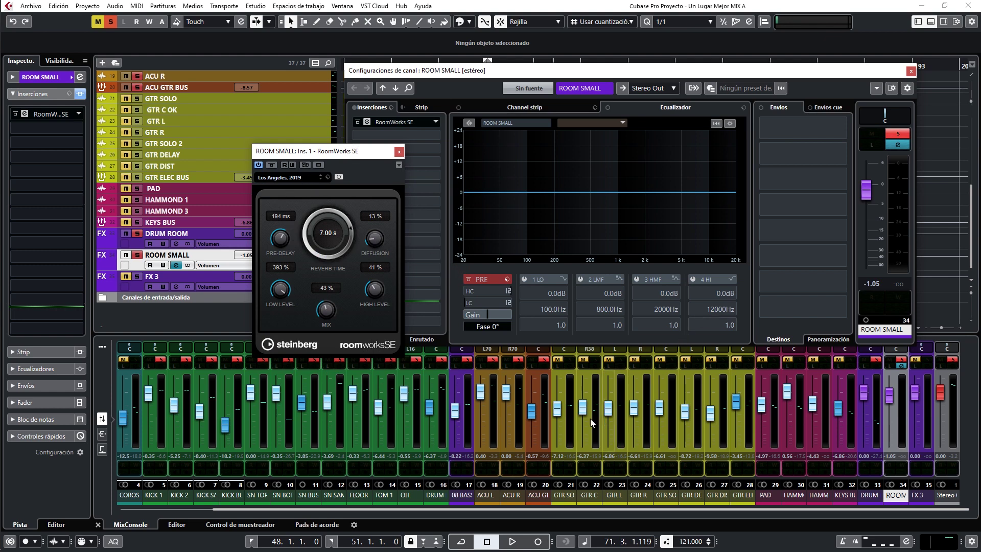
During playback, add a send from ACU GTR BUS to ROOM SMALL, return to the ROOM SMALL channel and stop playback.
click(546, 360)
key(space)
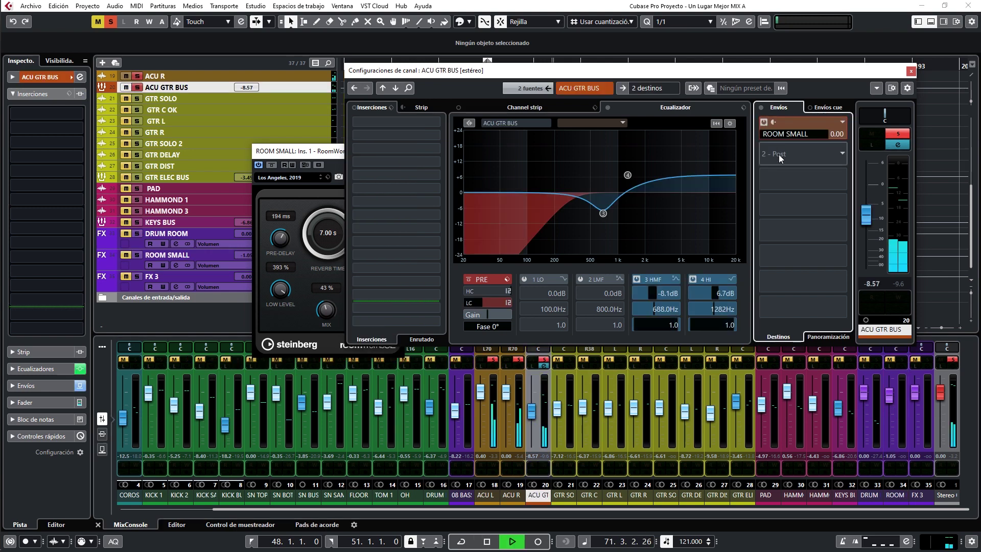
click(131, 262)
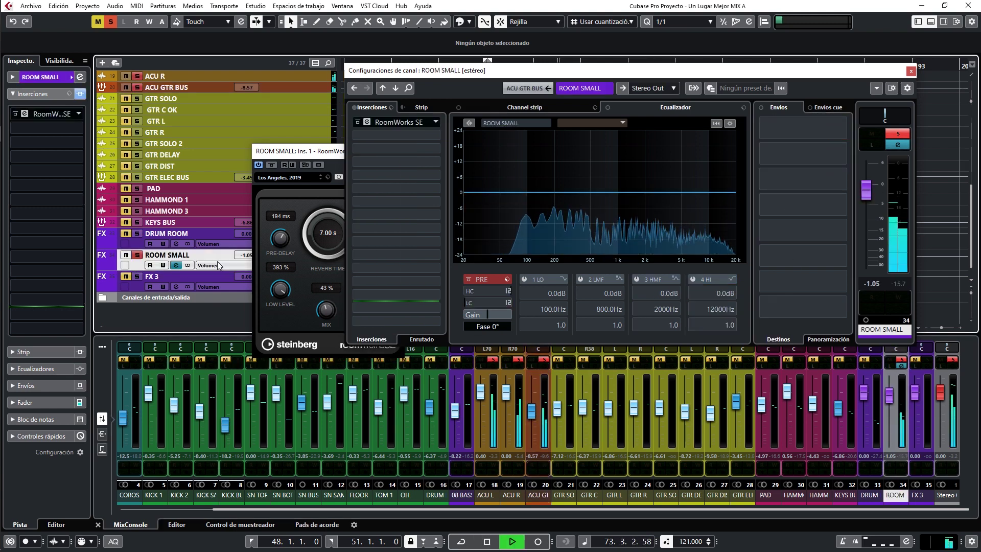
drag(295, 158, 173, 139)
key(space)
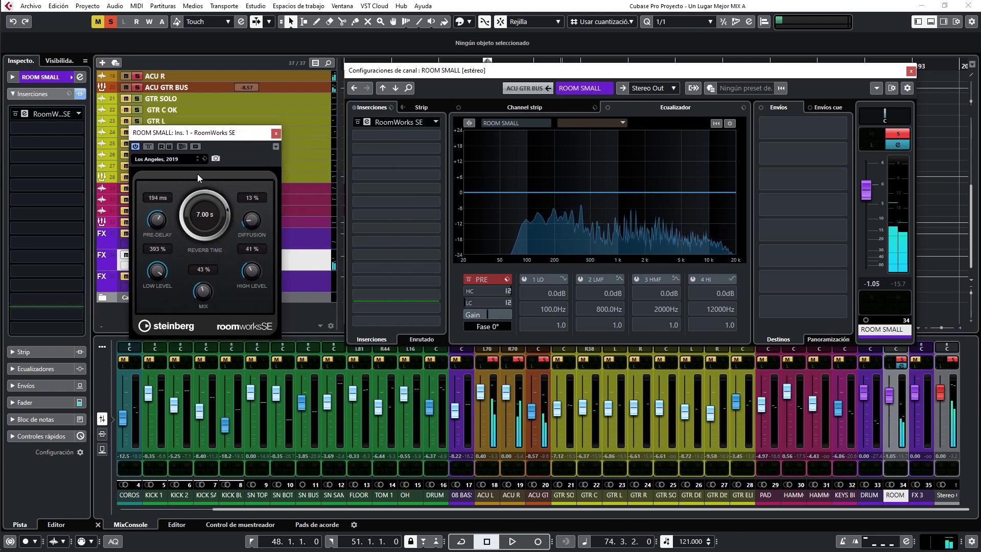
Load the Modal Room preset in RoomWorks SE and set its mix to 100 % during playback.
click(162, 161)
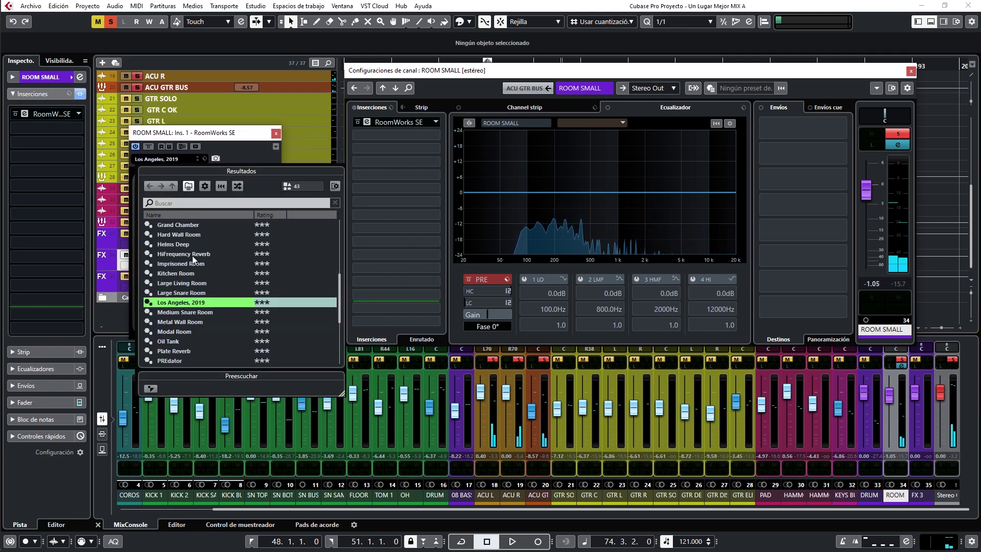
click(180, 331)
click(185, 331)
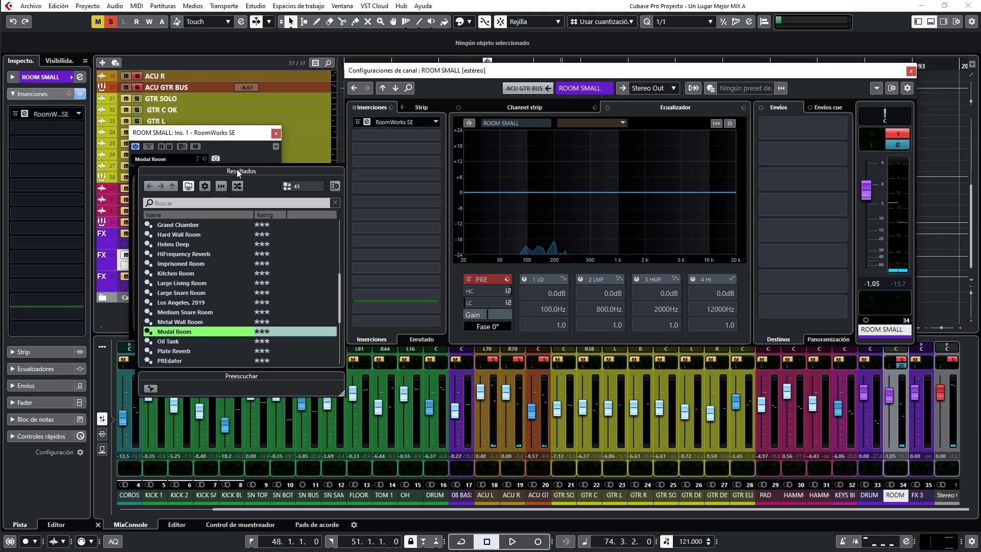
click(247, 136)
key(space)
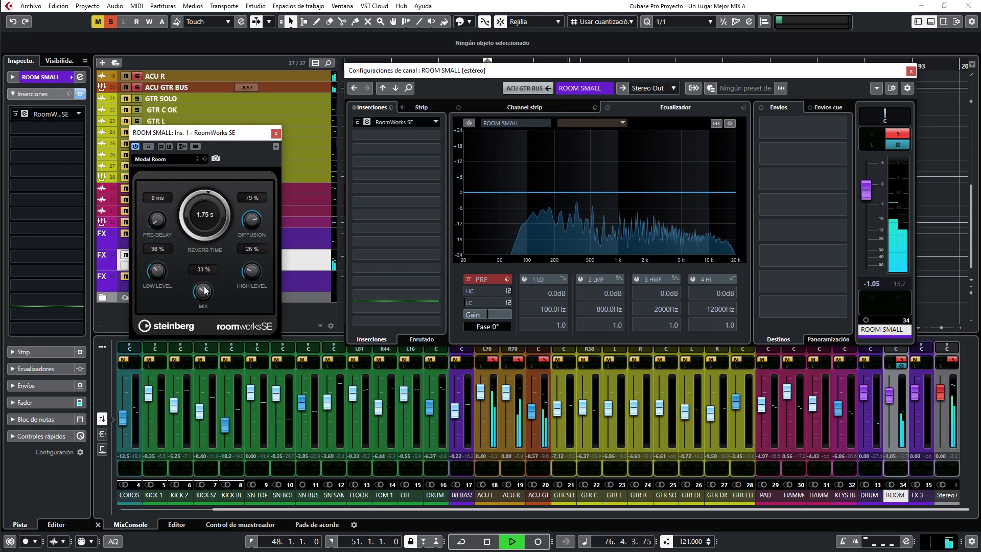
key(space)
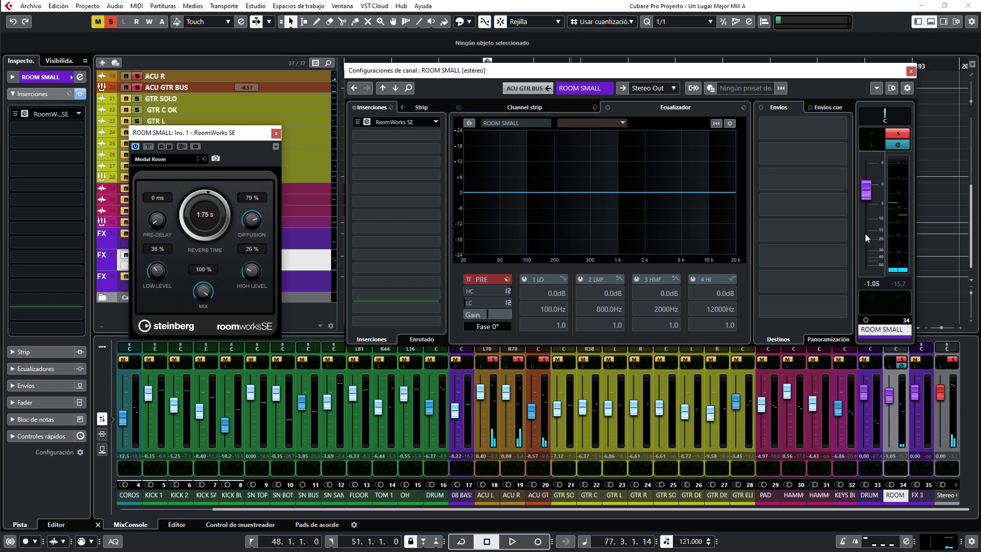
Resume playback and show the ACU GTR BUS channel settings side by side with the RoomWorks SE window.
key(space)
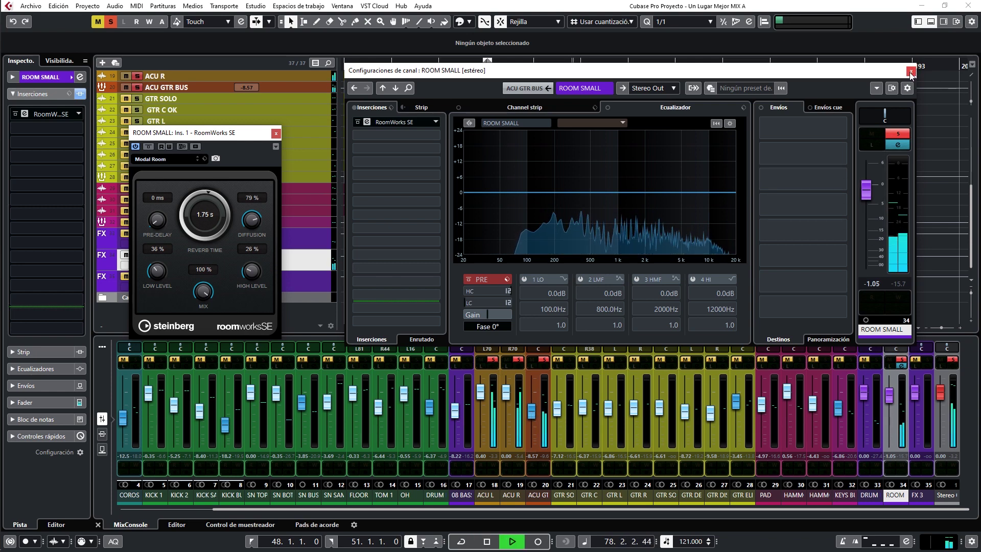
click(281, 152)
drag(230, 133, 608, 108)
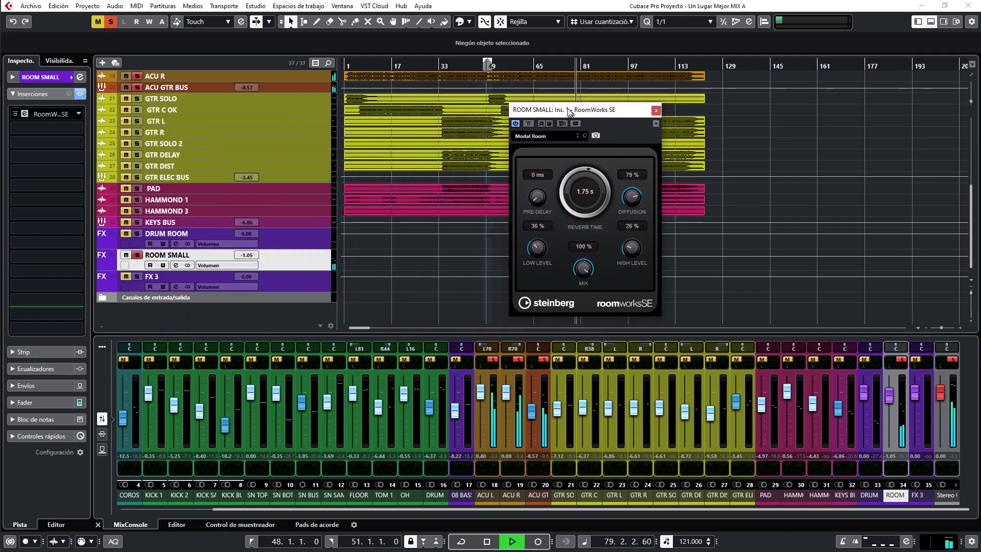
click(275, 87)
click(79, 77)
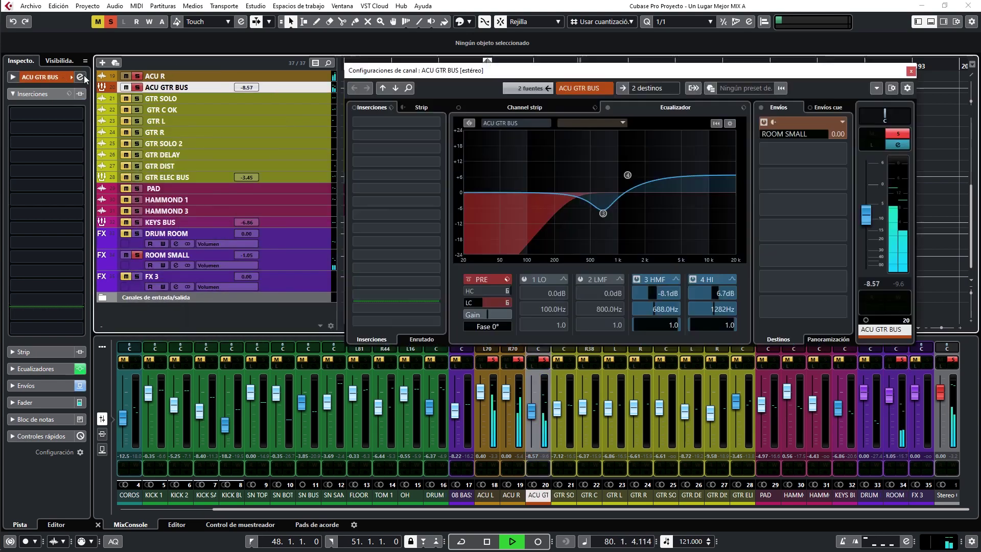
drag(558, 70, 205, 78)
Toggle the ACU GTR BUS send to ROOM SMALL off and on to compare the sound with and without reverb.
click(422, 131)
click(417, 129)
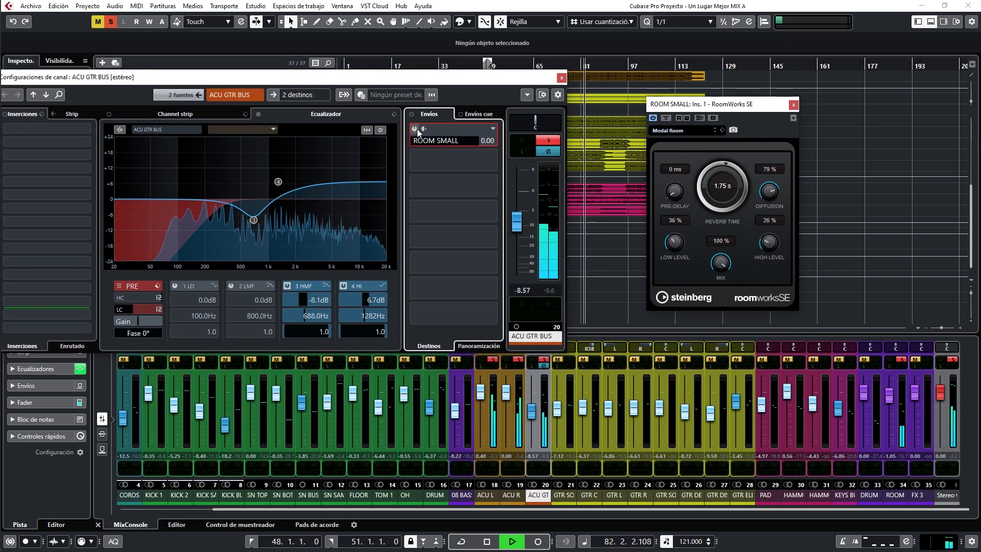
click(416, 128)
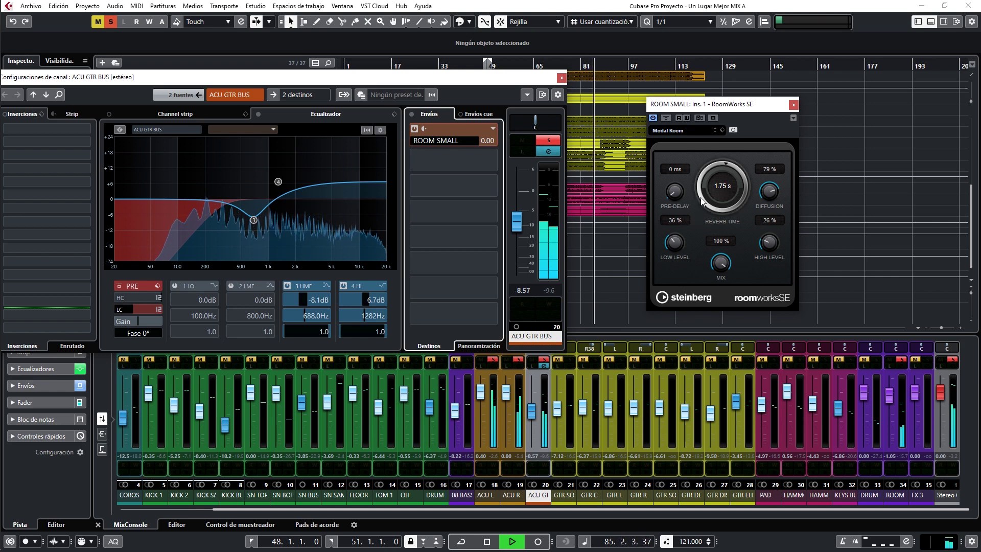
Raise the ROOM SMALL channel fader to about 0 dB and stop playback.
drag(889, 393, 892, 317)
drag(885, 382, 884, 396)
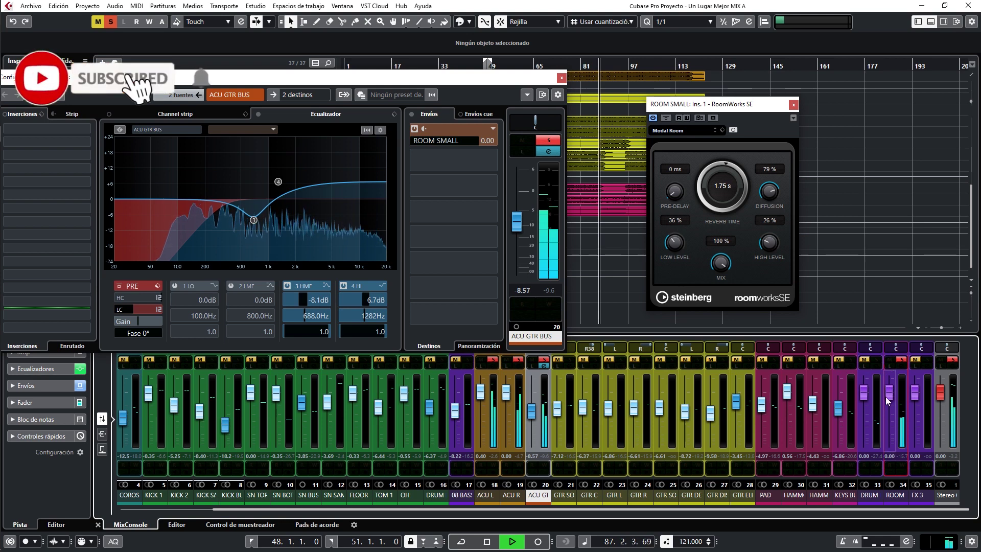
key(space)
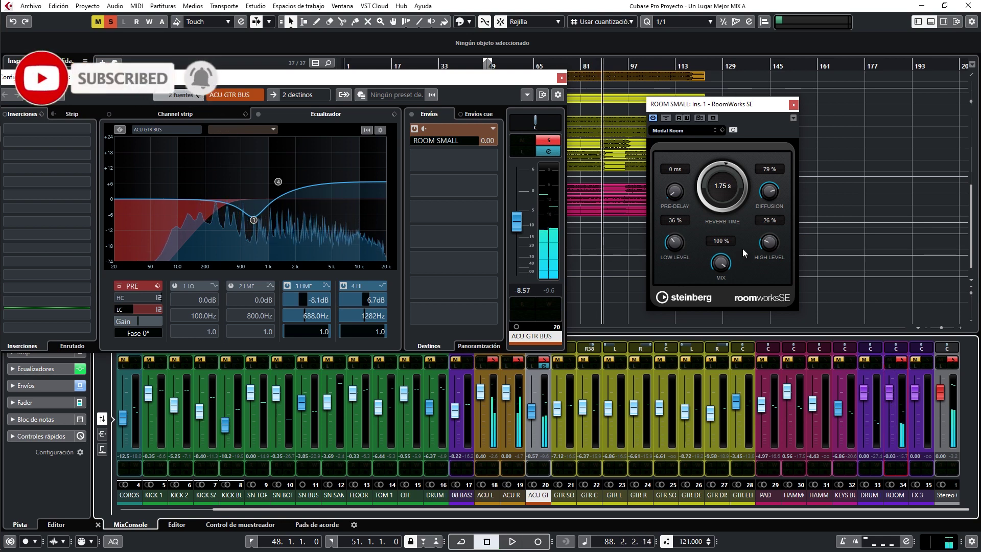
Set the RoomWorks SE low level to 46 % and the reverb time to 1.41 s, checking the tail by starting and stopping playback.
drag(680, 249, 681, 238)
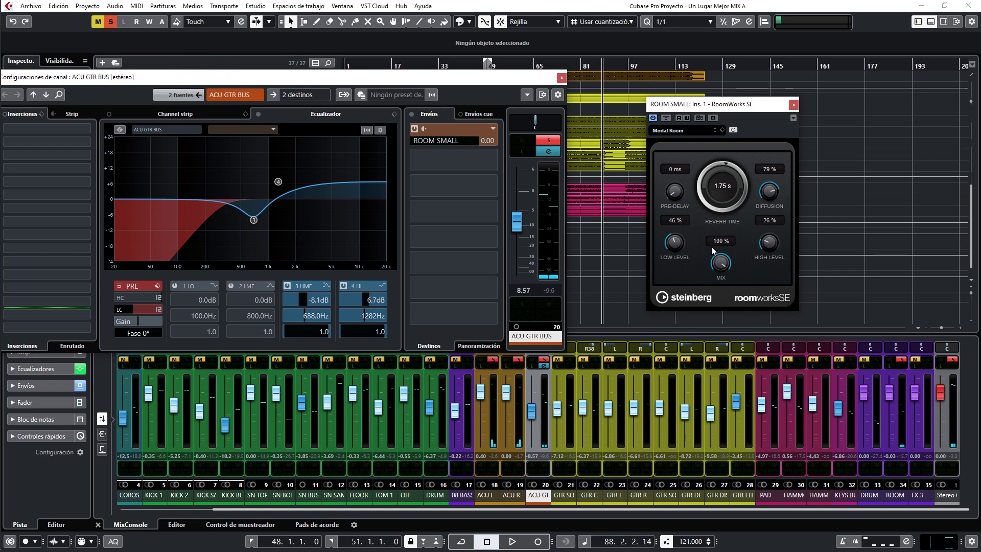
key(space)
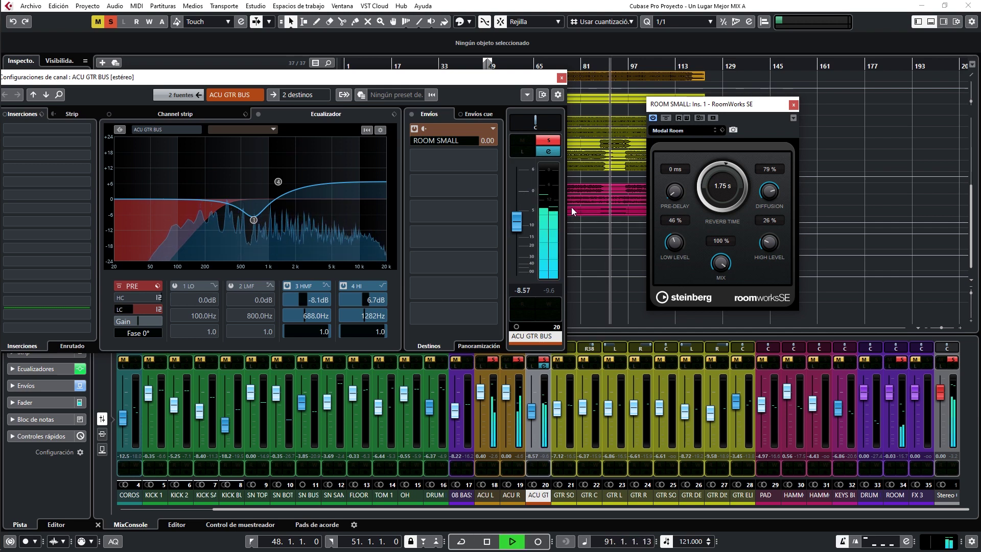
key(space)
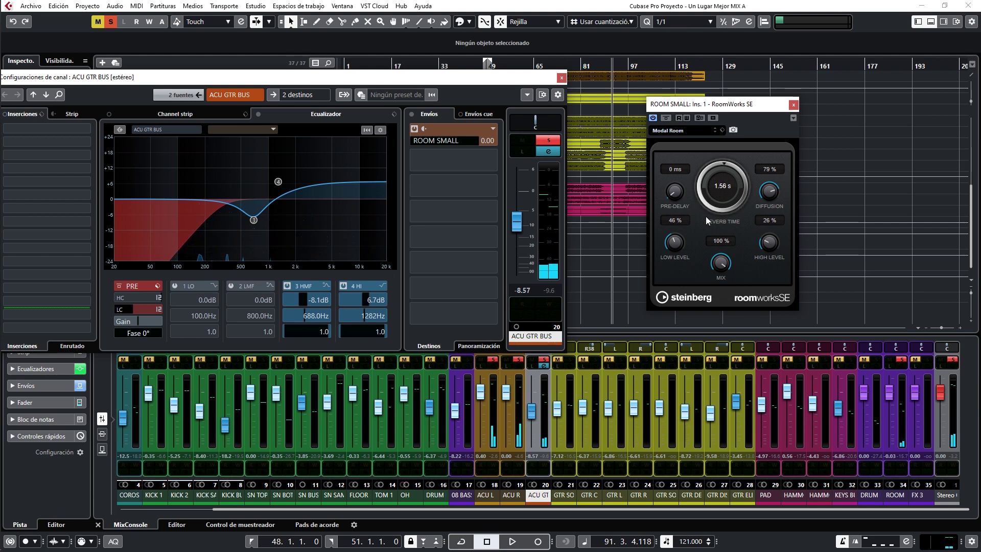
key(space)
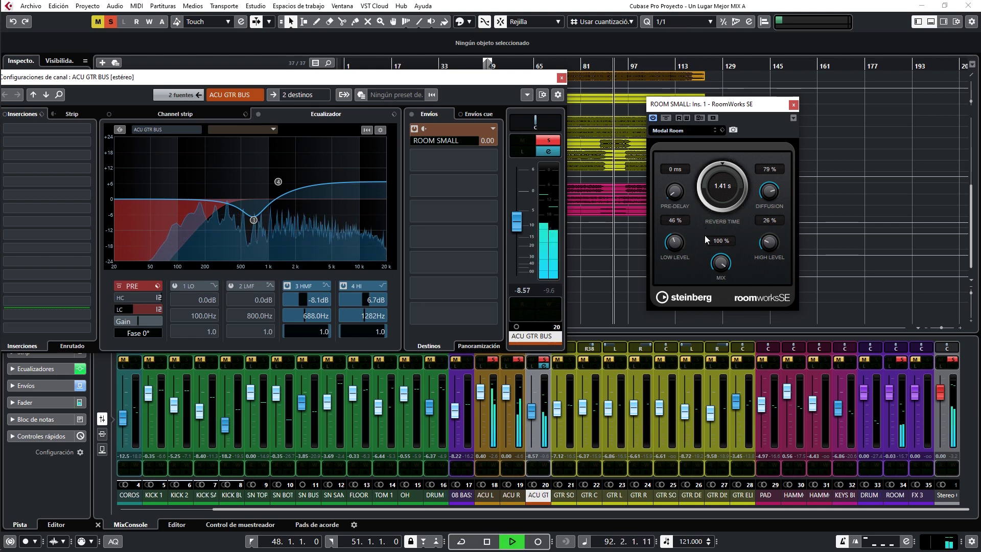
key(space)
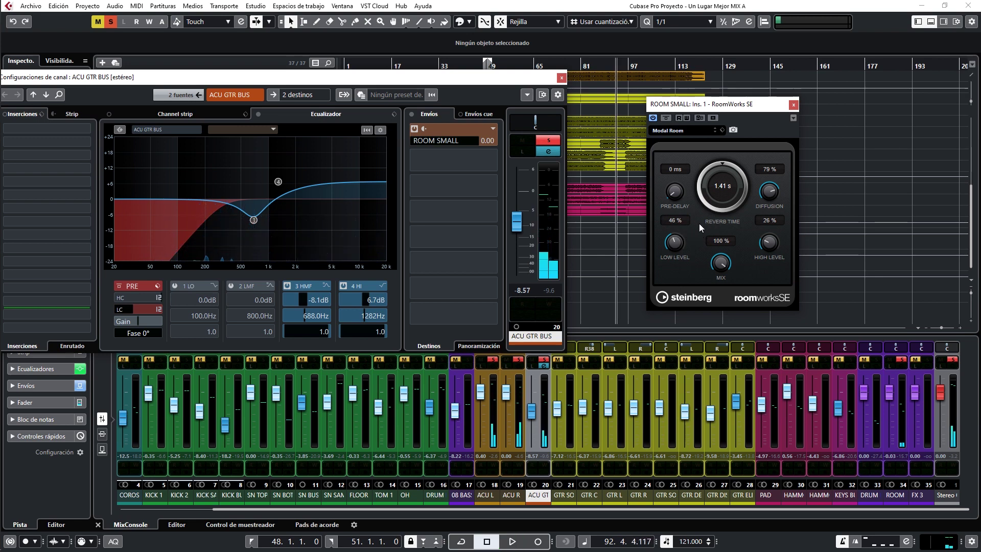
key(space)
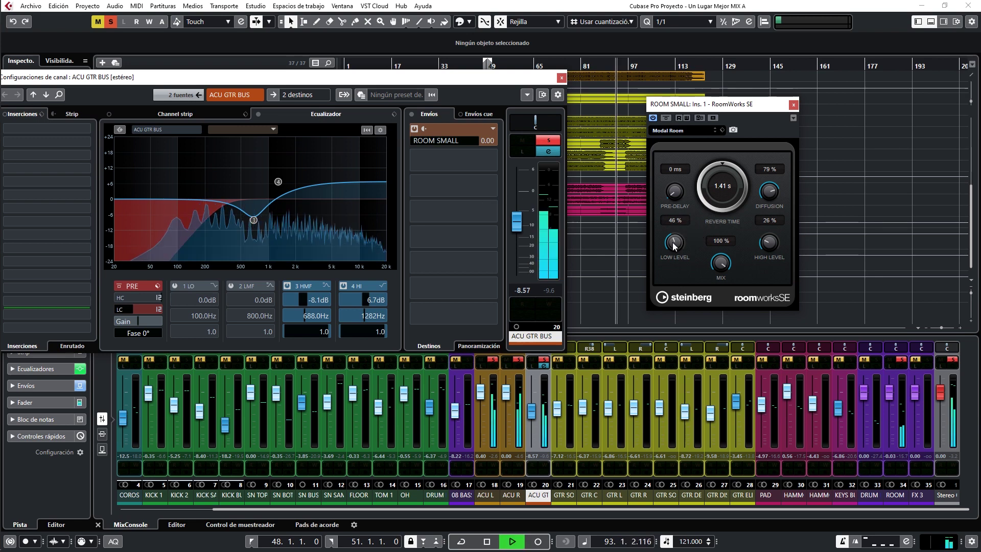
Raise the ACU GTR BUS send to ROOM SMALL to 6.02 dB and the RoomWorks SE low level to 60 %.
drag(473, 143, 488, 88)
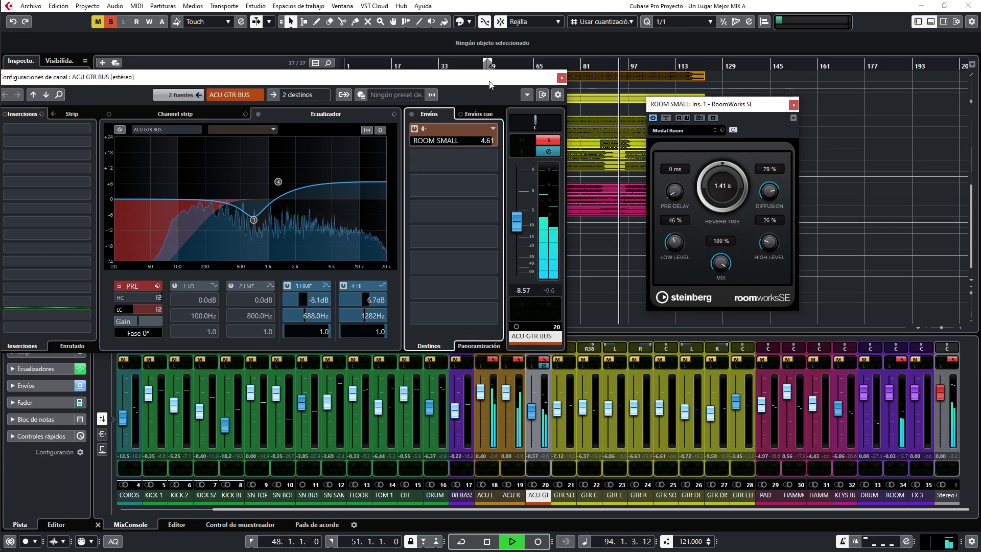
drag(674, 242, 670, 266)
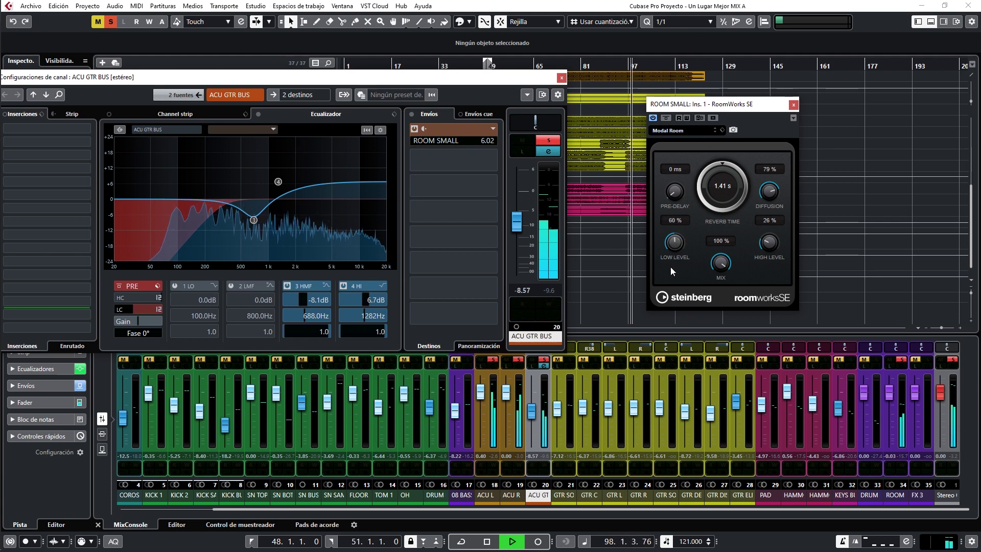
Set the RoomWorks SE high level to 42 %, diffusion to 31 % and low level to 64 %, checking the tail by restarting playback.
mouse_move(769, 242)
mouse_down()
mouse_move(786, 144)
mouse_move(768, 258)
mouse_move(766, 250)
mouse_up()
drag(761, 199, 774, 144)
drag(769, 180, 769, 255)
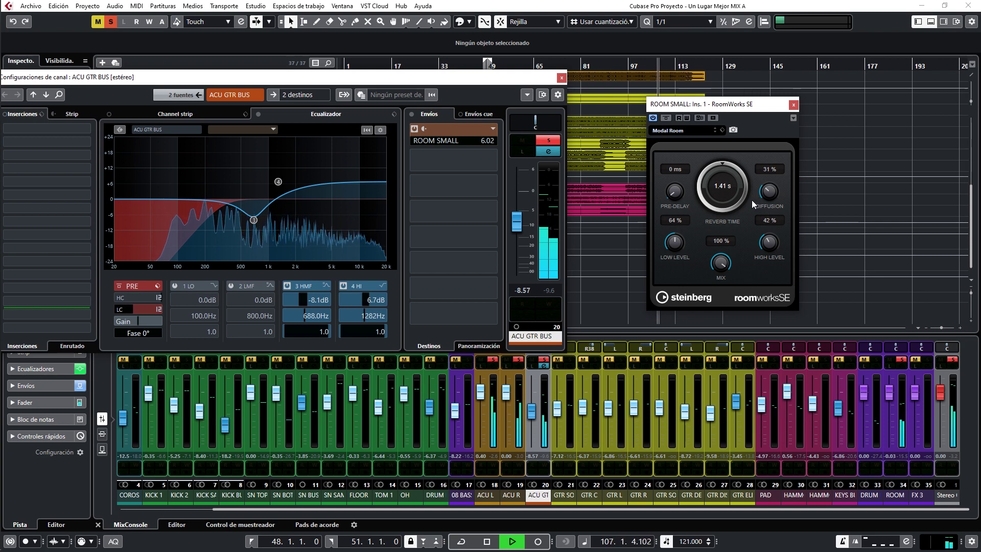
key(space)
key(space)
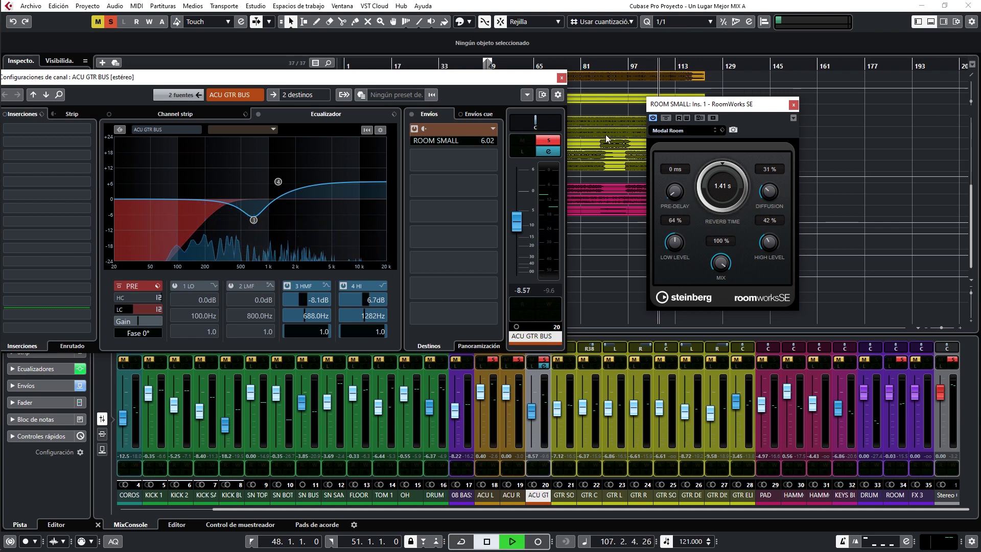
Reposition the ACU GTR BUS settings window and toggle the bus solo and mute while the song plays.
drag(196, 79, 278, 66)
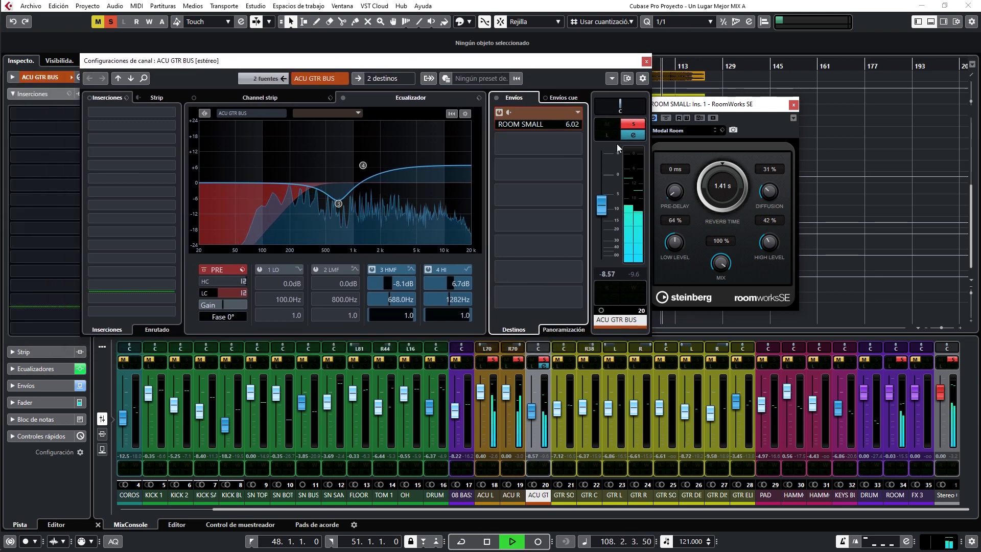
click(632, 124)
click(614, 124)
click(617, 125)
click(629, 124)
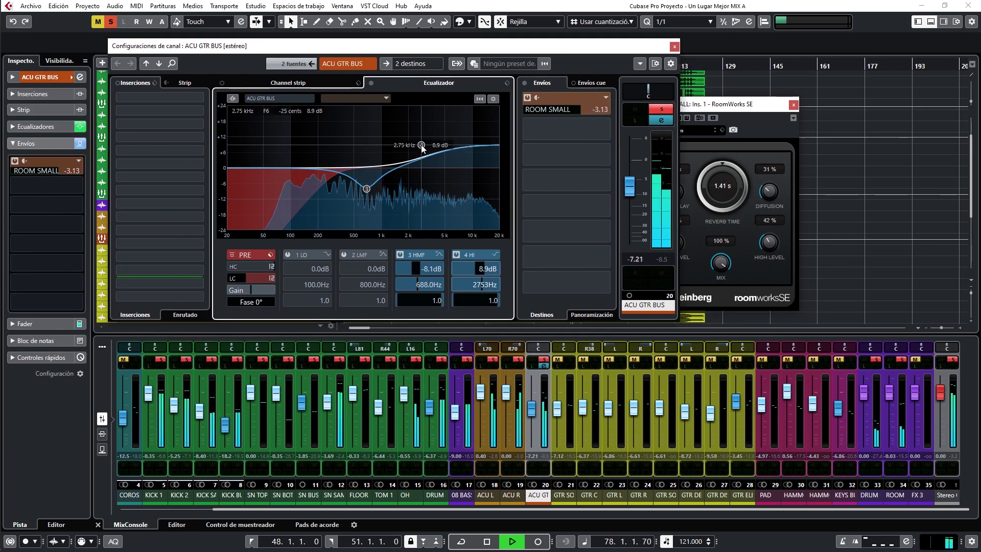
Set the ACU GTR BUS high EQ band to 8.9 dB at 2753 Hz.
drag(391, 151, 426, 143)
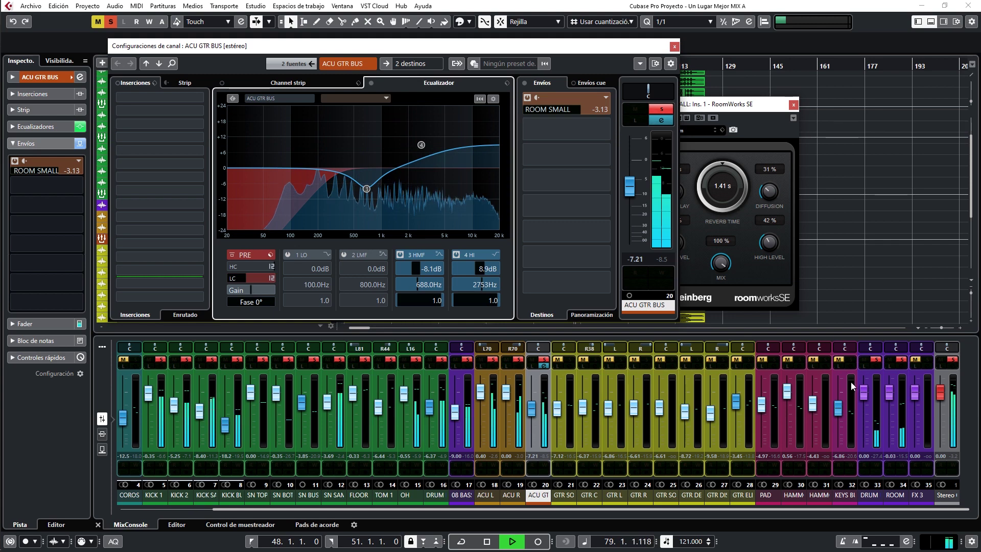
Set the ACU GTR BUS send to ROOM SMALL to -2.97 dB and switch the send off.
click(889, 361)
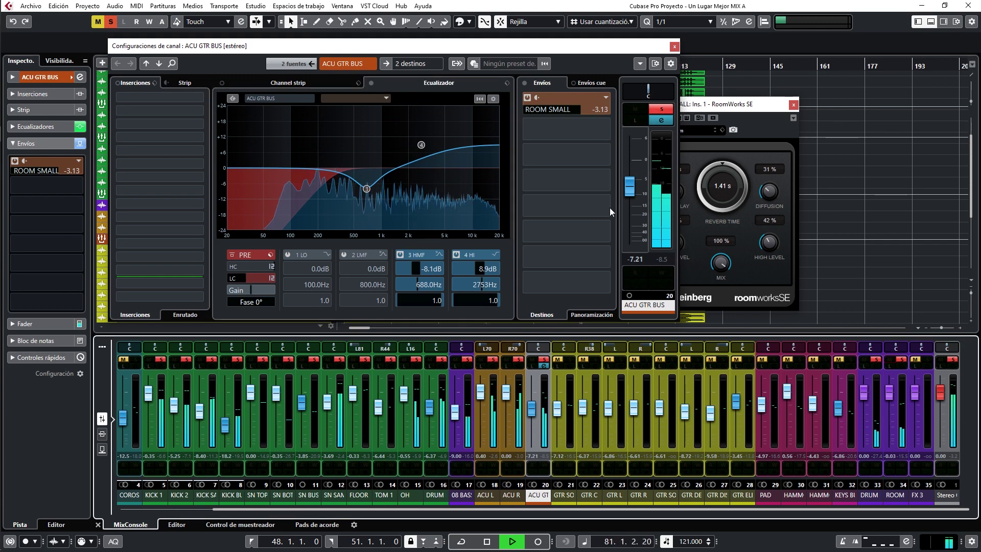
drag(583, 105, 590, 104)
click(525, 97)
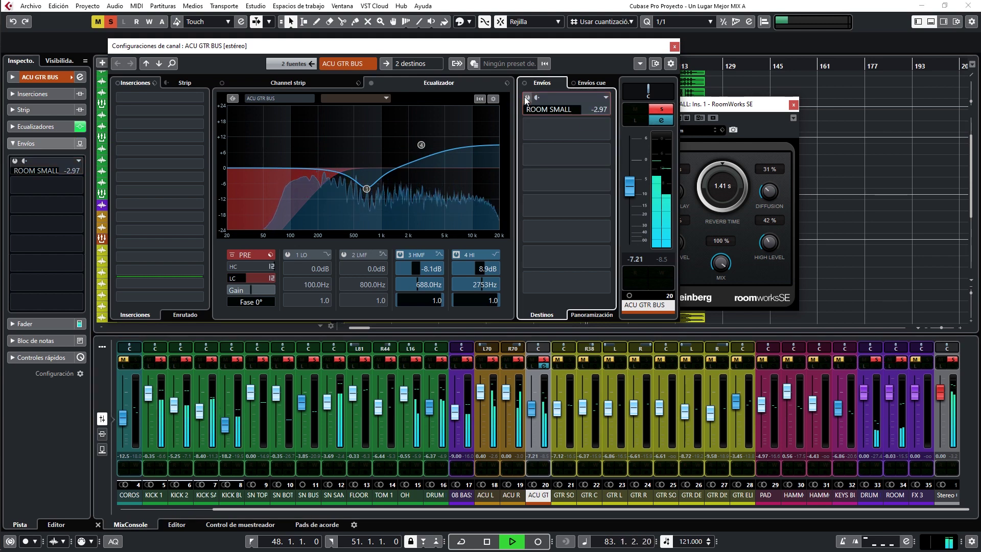
Switch on the ACU GTR BUS send to ROOM SMALL and close the channel settings and RoomWorks SE windows.
click(524, 97)
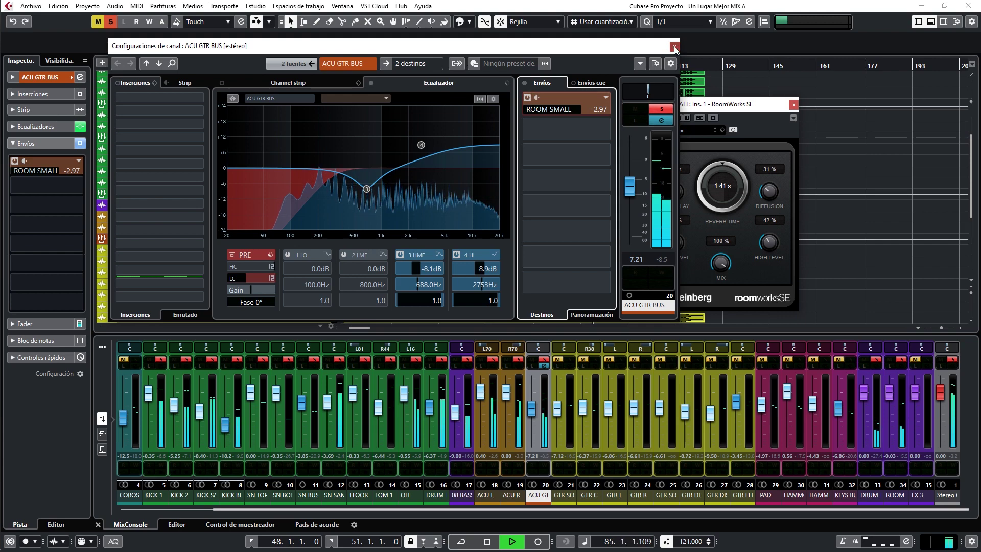
click(730, 105)
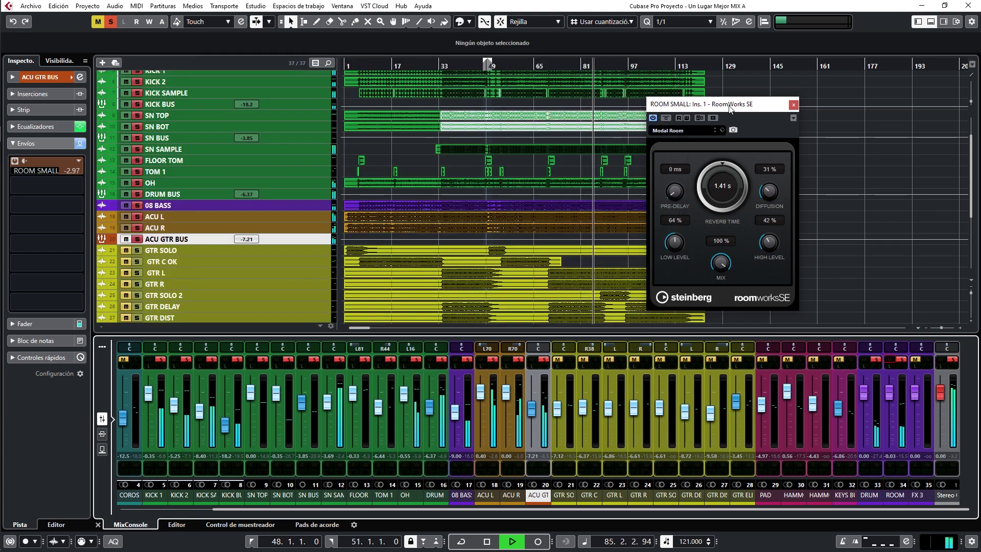
click(794, 106)
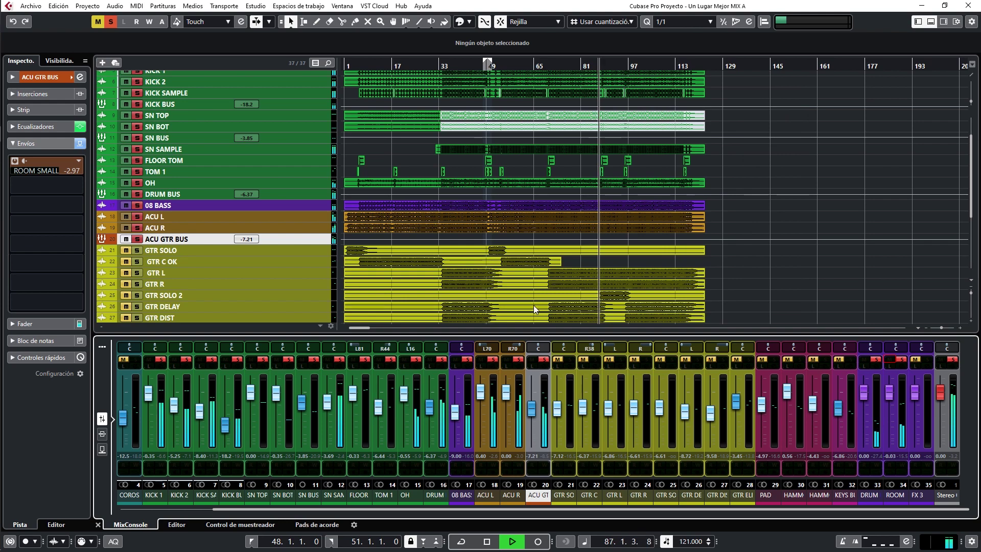
Reopen the ACU GTR BUS settings and solo only the acoustic guitar channels ACU L, ACU R and their bus.
click(545, 365)
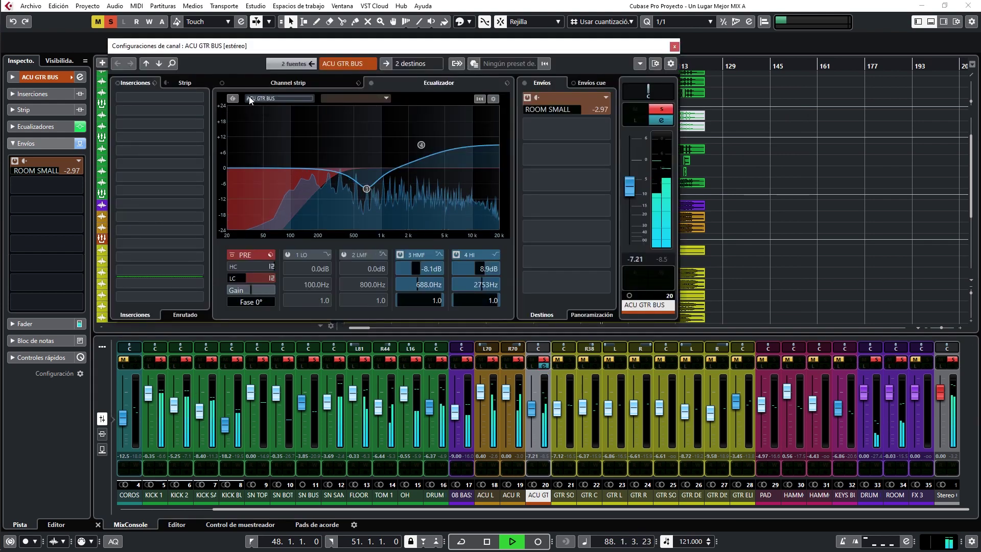
ctrl+click(658, 113)
drag(424, 46, 430, 37)
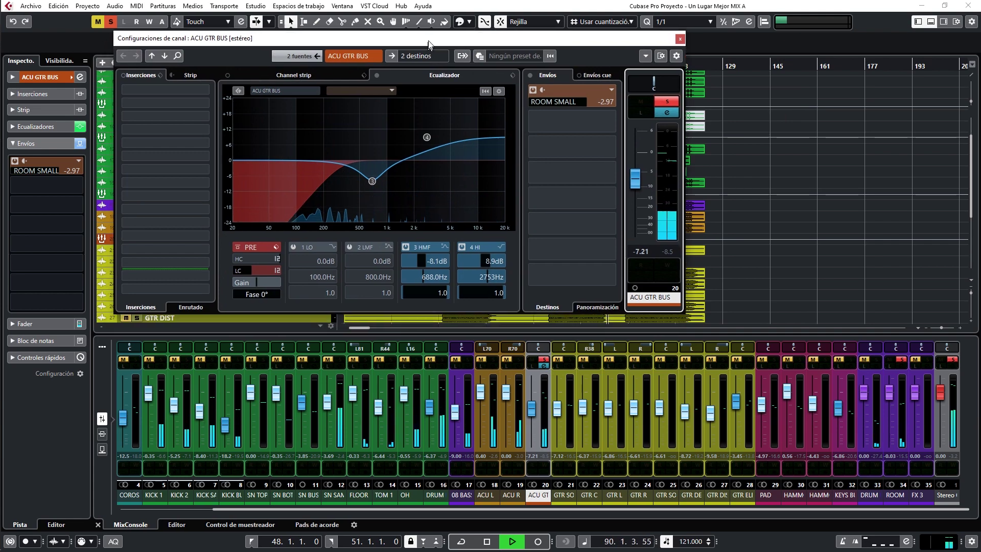
click(492, 359)
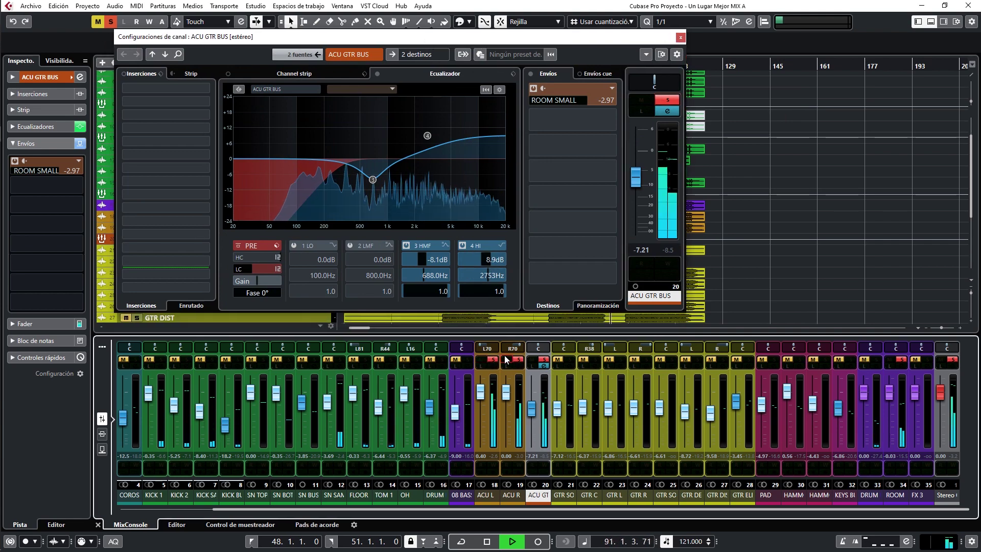
drag(417, 39, 369, 152)
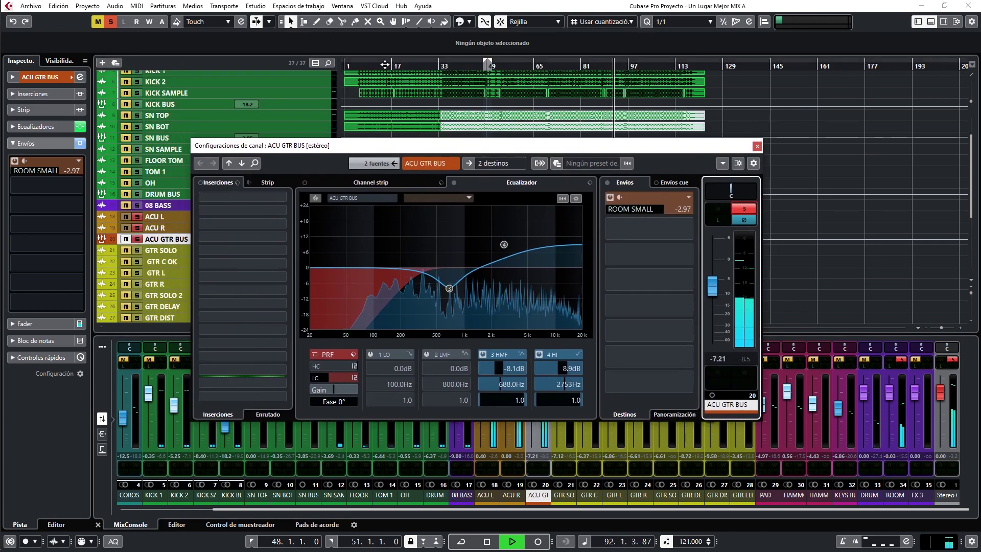
Insert Compressor on ACU GTR BUS, move it to the third insert slot and start playback.
key(space)
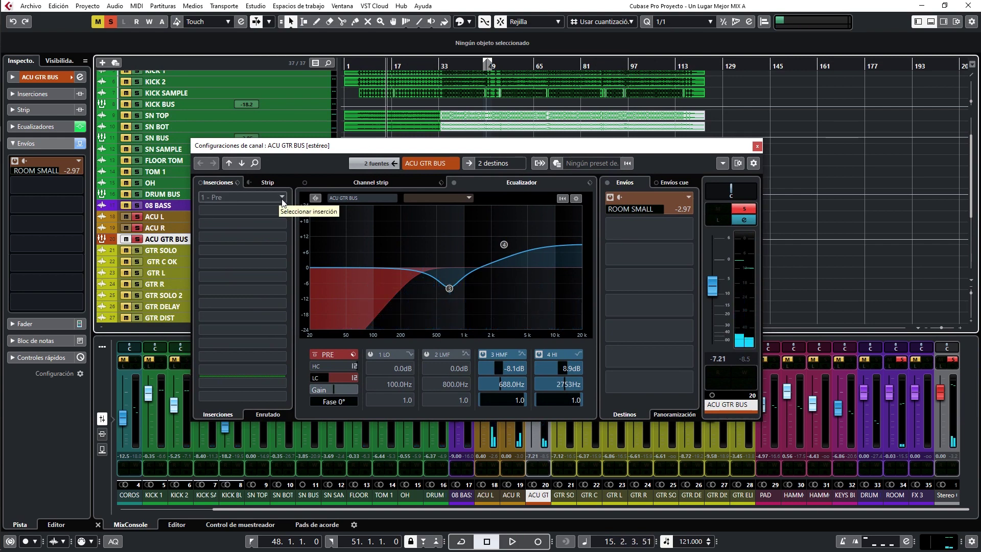
click(281, 198)
text(COMPRE)
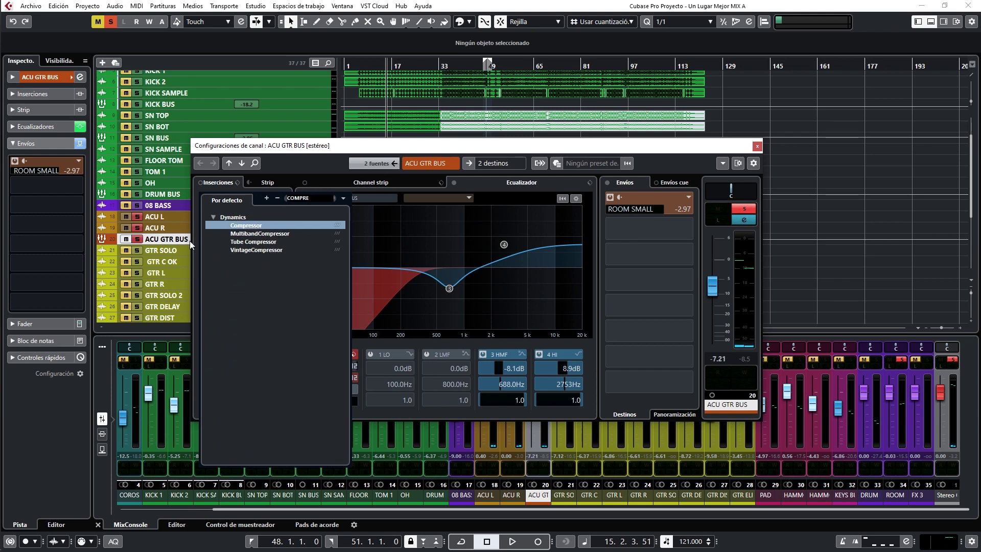
click(247, 225)
drag(235, 197, 233, 222)
click(267, 182)
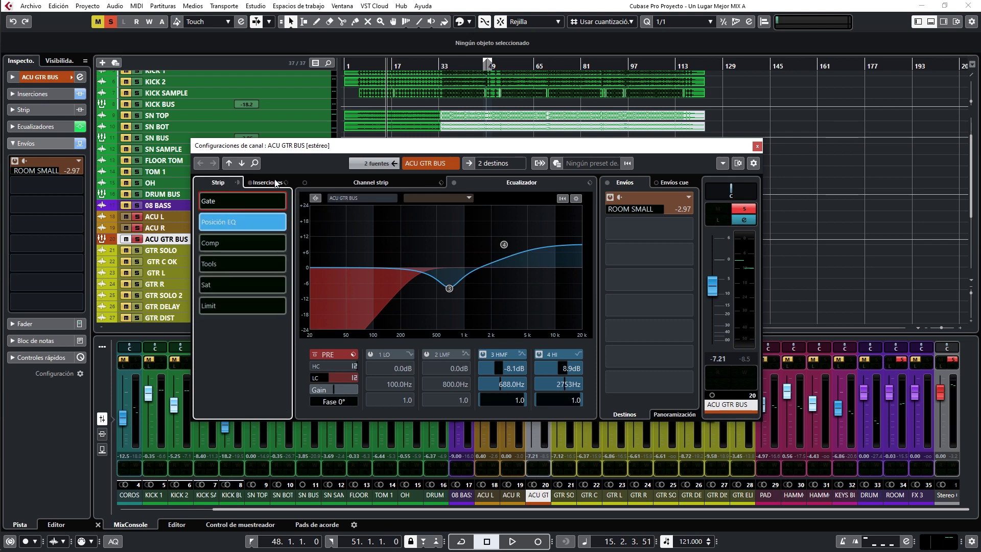
click(270, 182)
click(211, 223)
key(space)
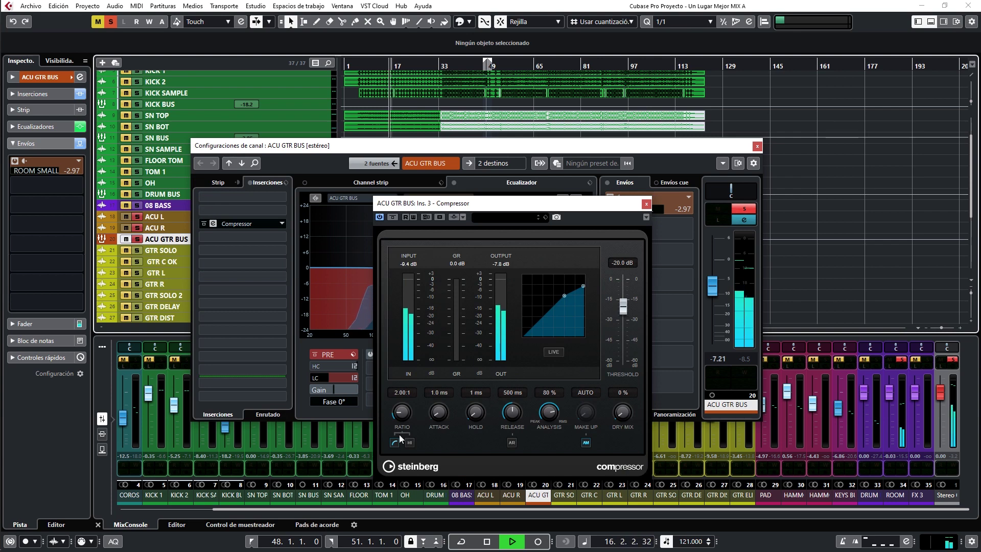
Set the ACU GTR BUS Compressor ratio to 3.02:1 and its threshold to -30.0 dB.
scroll(401, 411, up, 2)
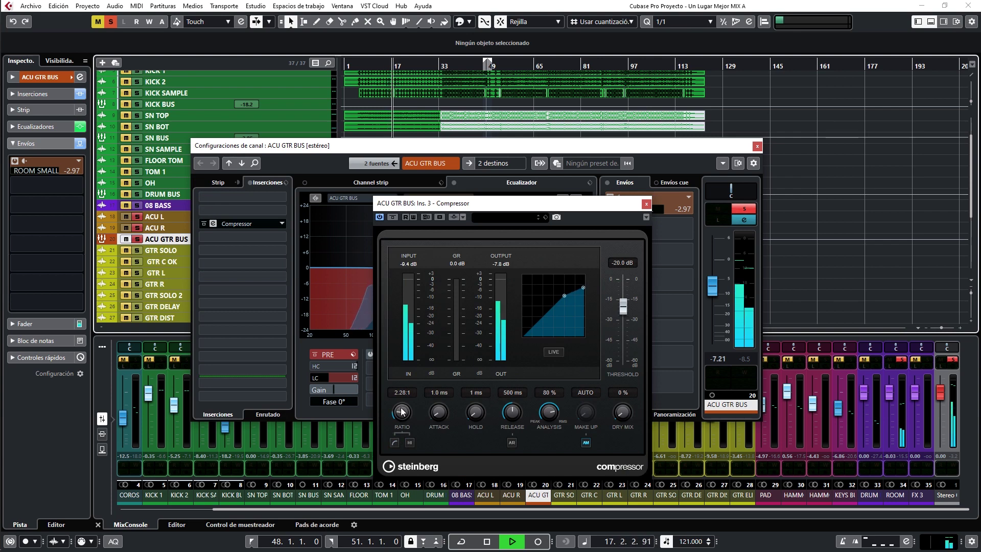
scroll(402, 408, up, 2)
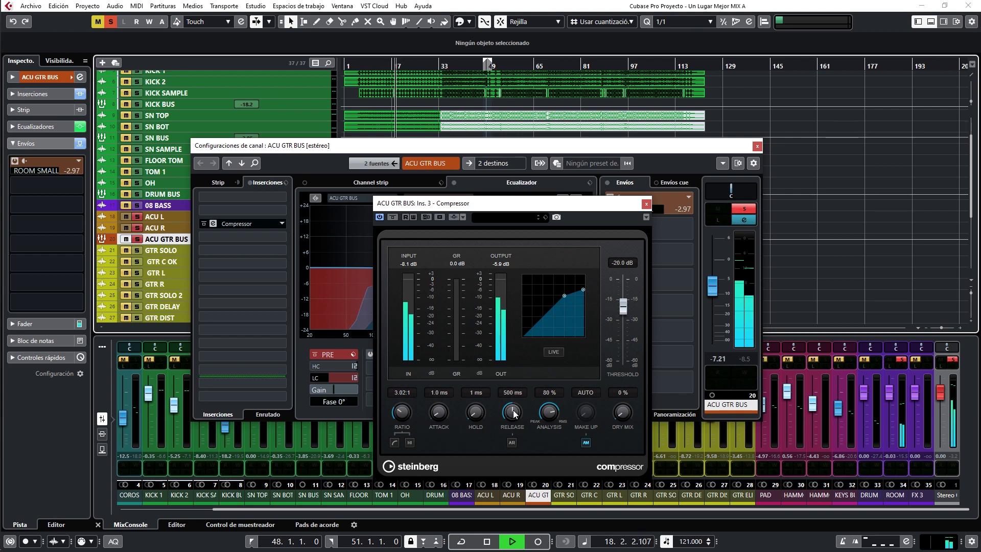
drag(617, 308, 619, 317)
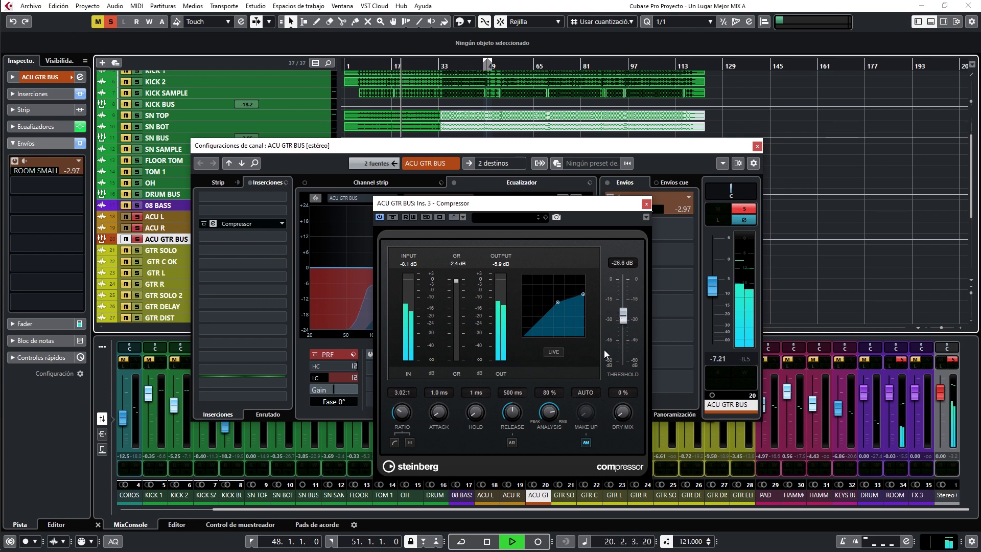
drag(623, 314, 624, 320)
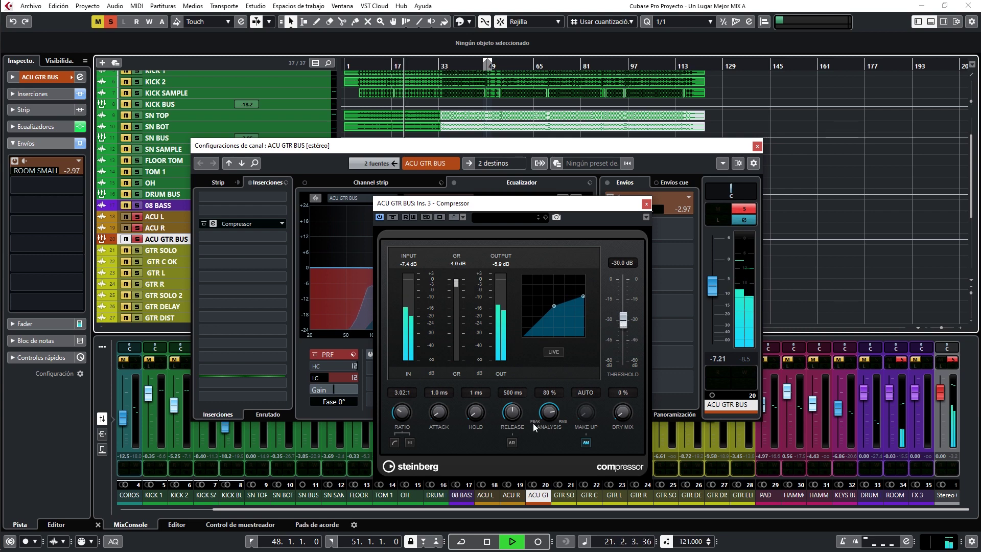
Turn off the Compressor's automatic make-up, then set make-up to 4.3 dB and attack to 21.0 ms.
click(585, 442)
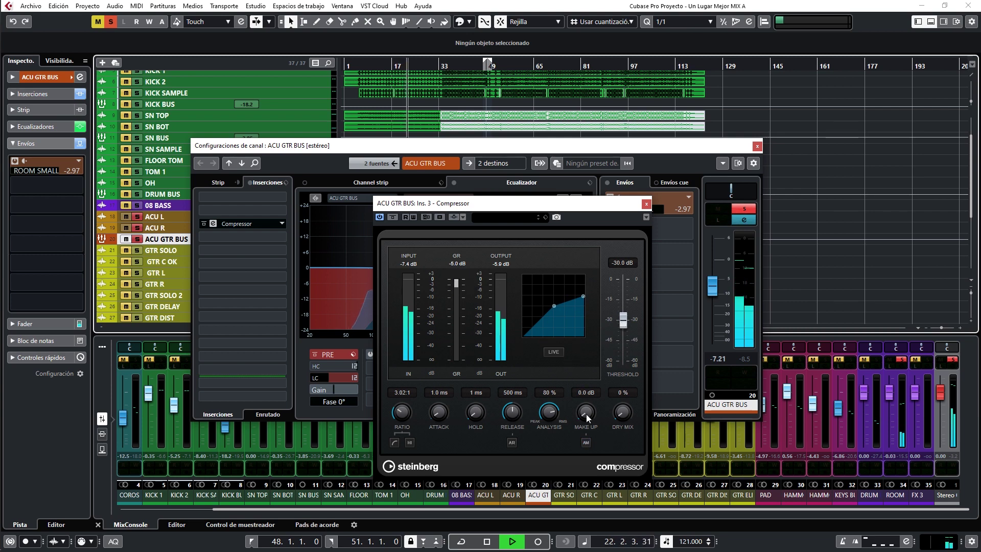
drag(587, 398, 586, 395)
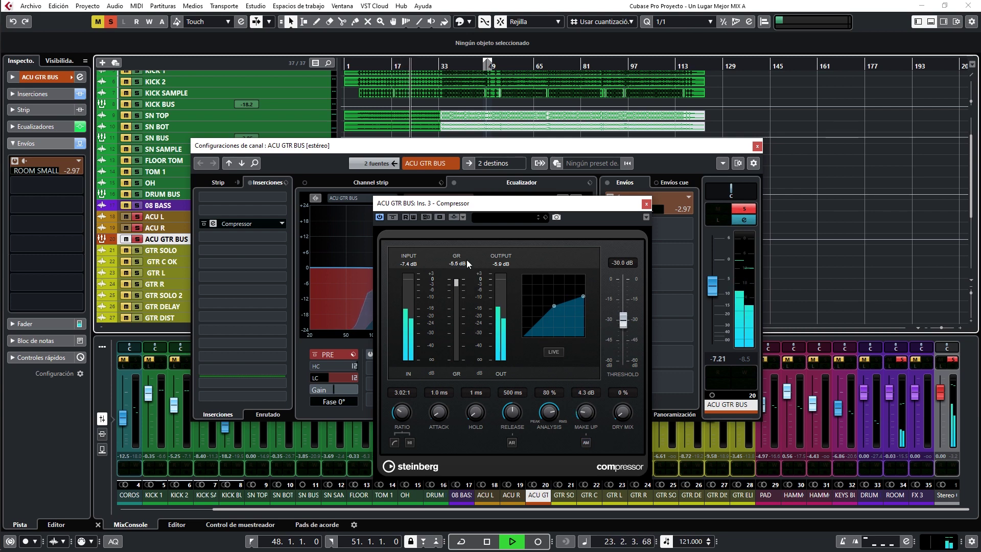
click(392, 220)
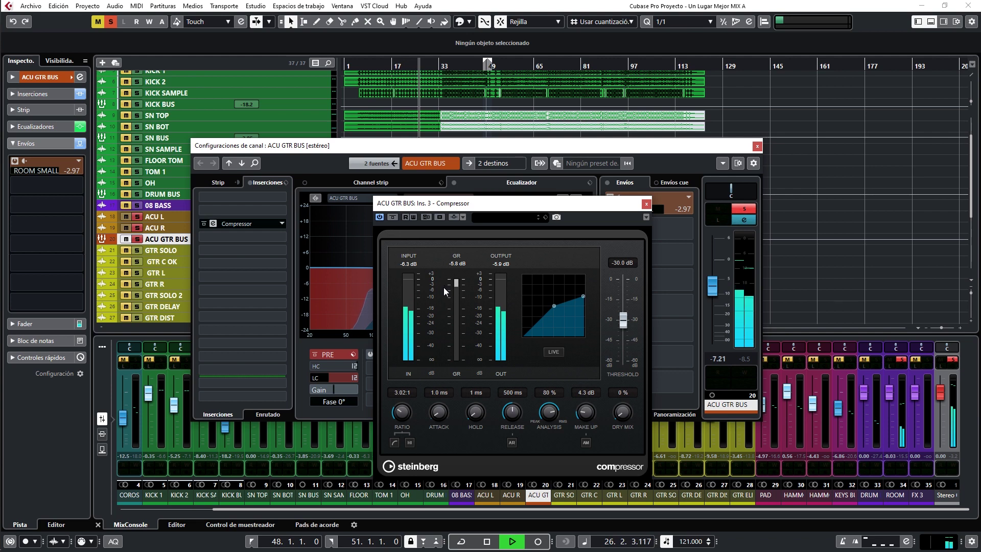
drag(436, 399, 437, 390)
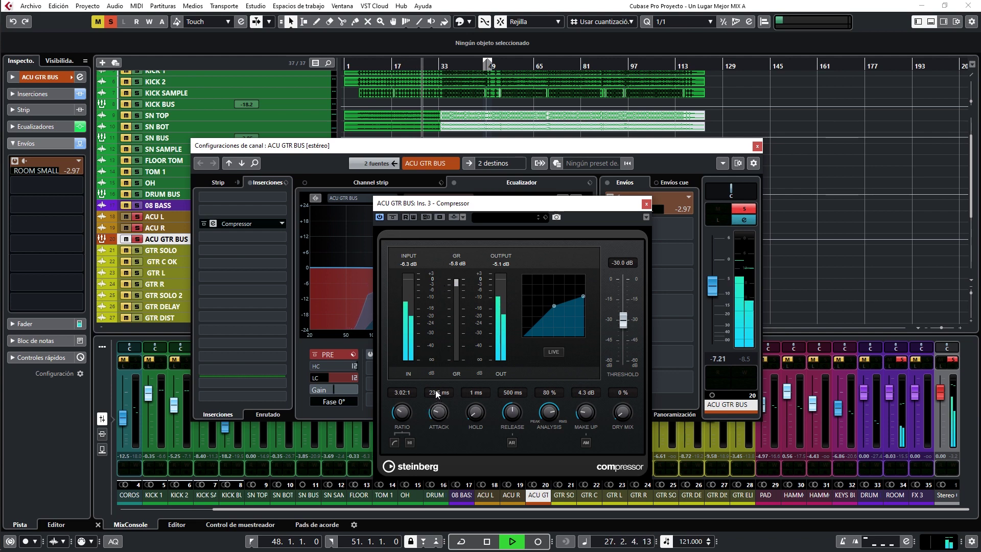
scroll(434, 391, up, 2)
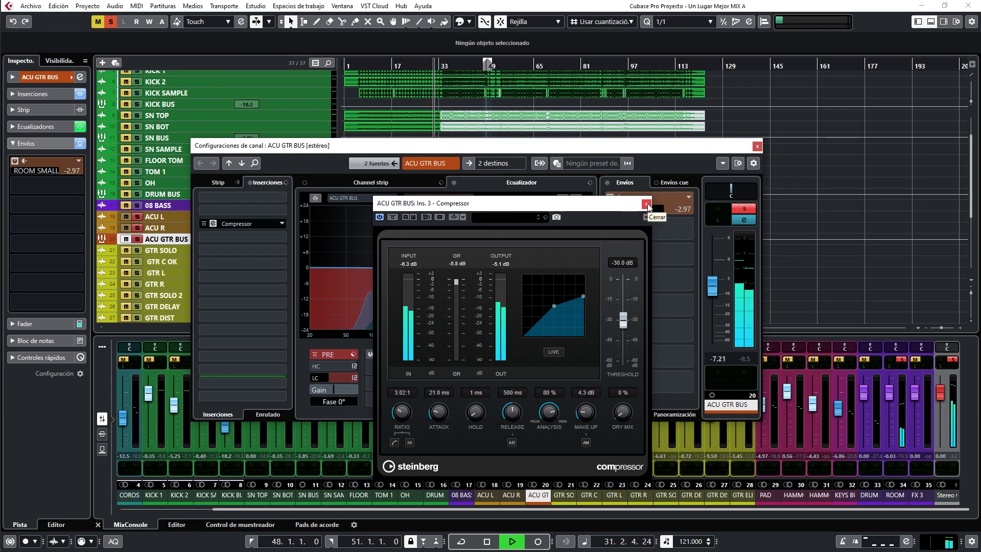
Compare the acoustic guitars with the Compressor bypassed and active while the ROOM SMALL channel is out of the solo group.
click(889, 360)
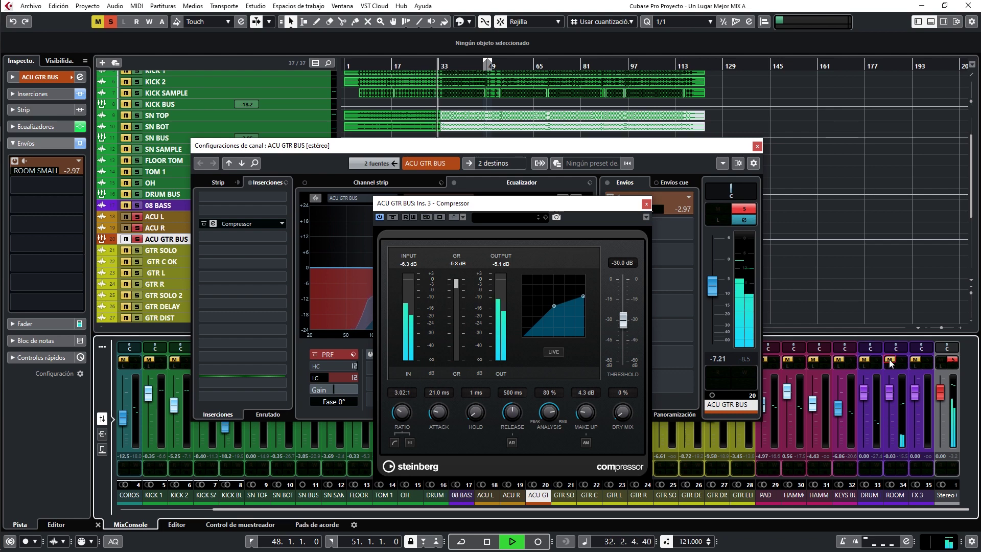
click(392, 218)
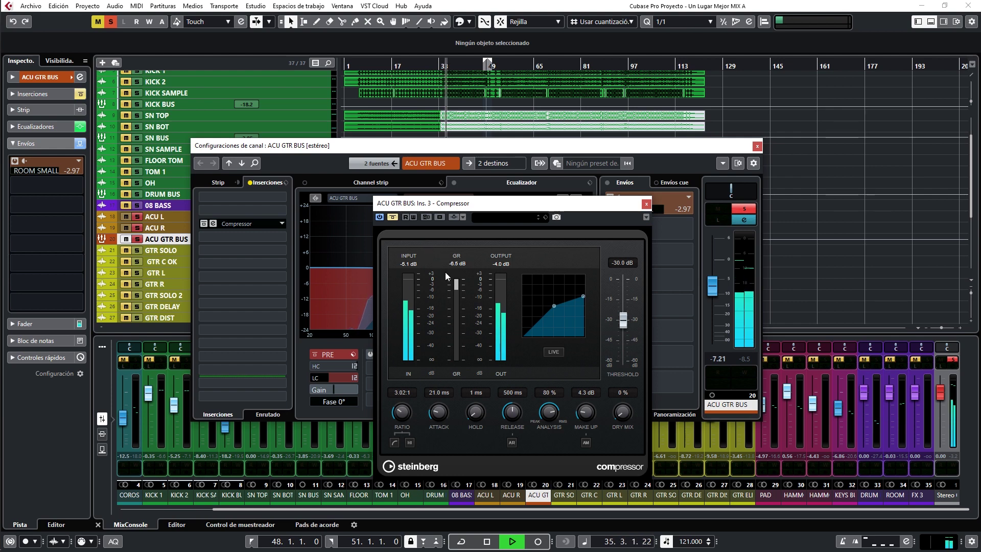
click(393, 218)
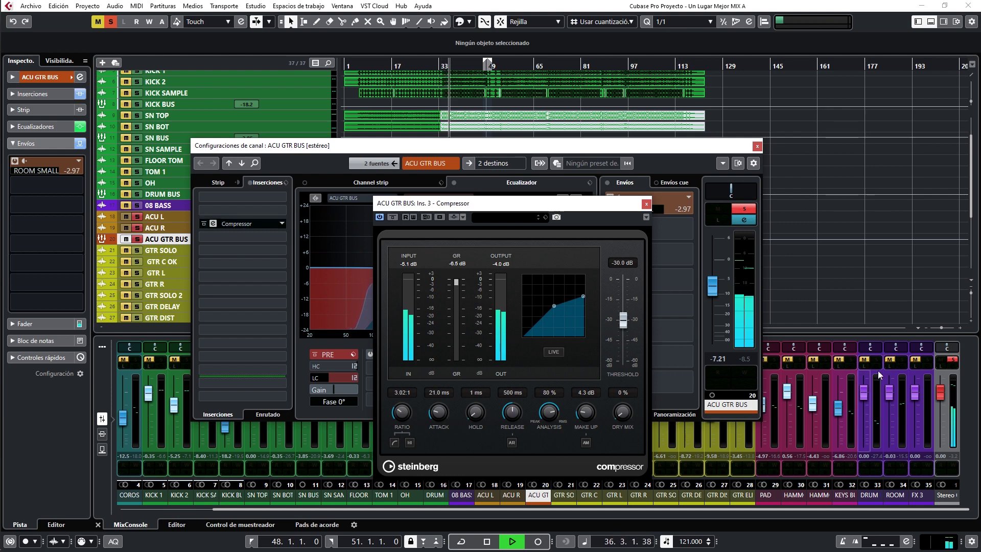
click(897, 360)
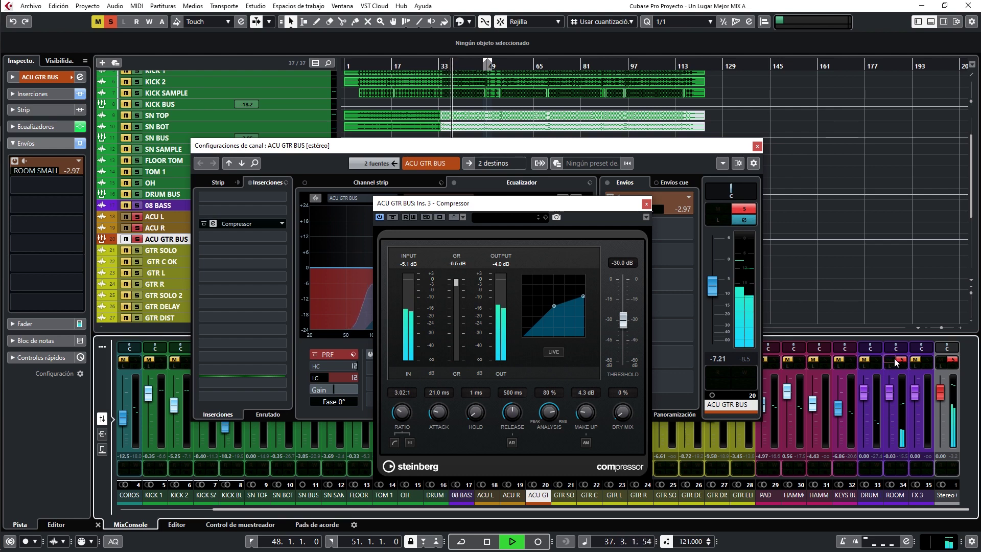
Close the Compressor and ACU GTR BUS settings windows and solo the drums and bass alongside the acoustic guitars.
click(646, 204)
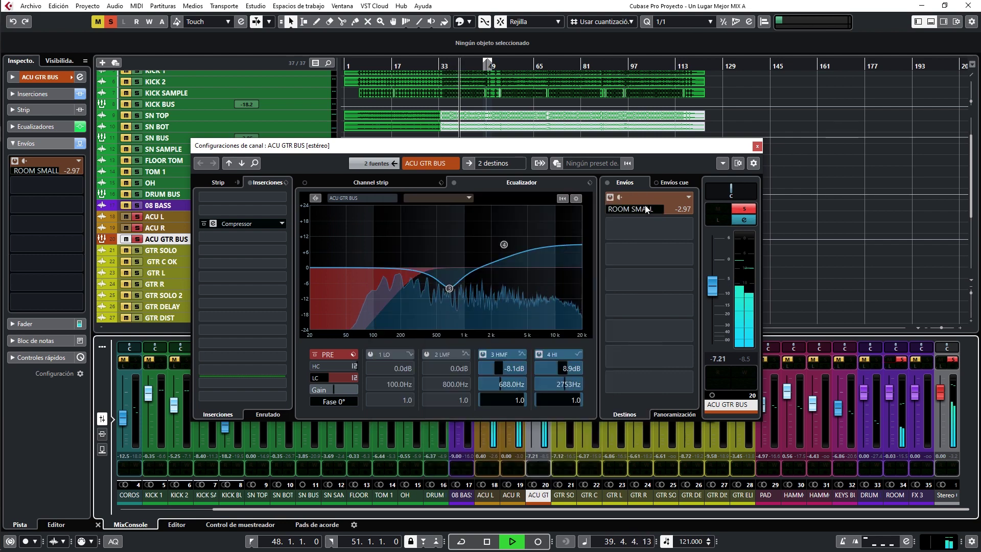
click(756, 147)
click(134, 209)
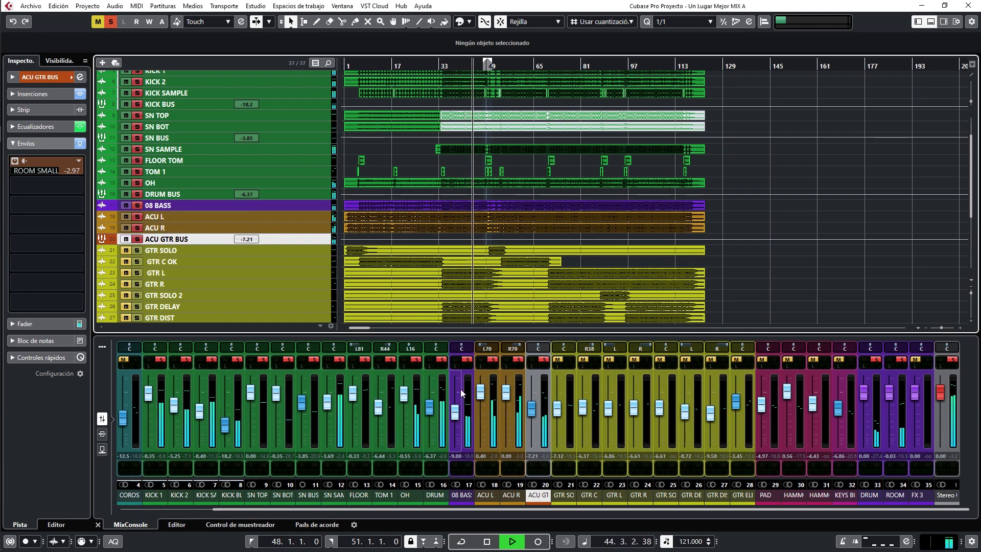
Solo only the 08 BASS channel, stop playback and open its channel settings.
ctrl+click(467, 359)
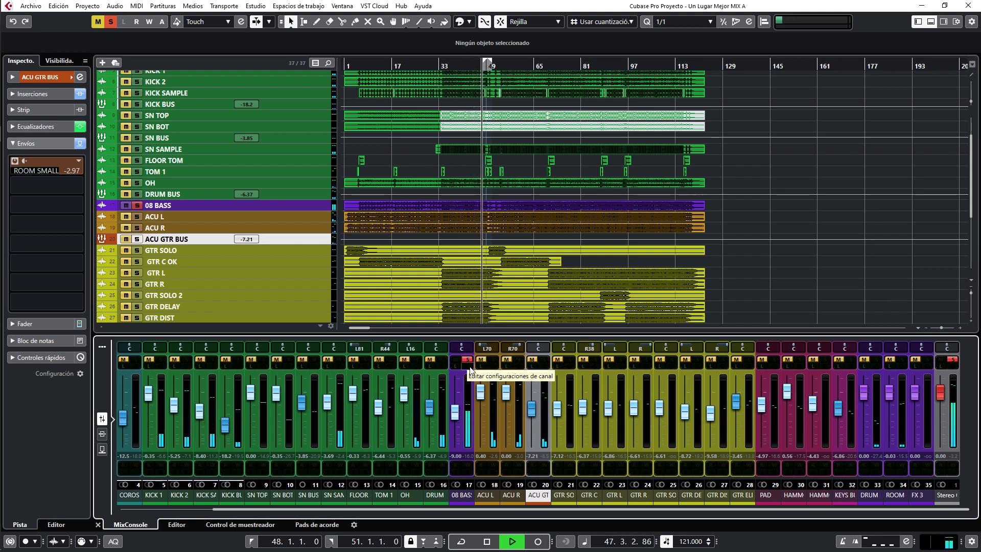
key(space)
click(465, 366)
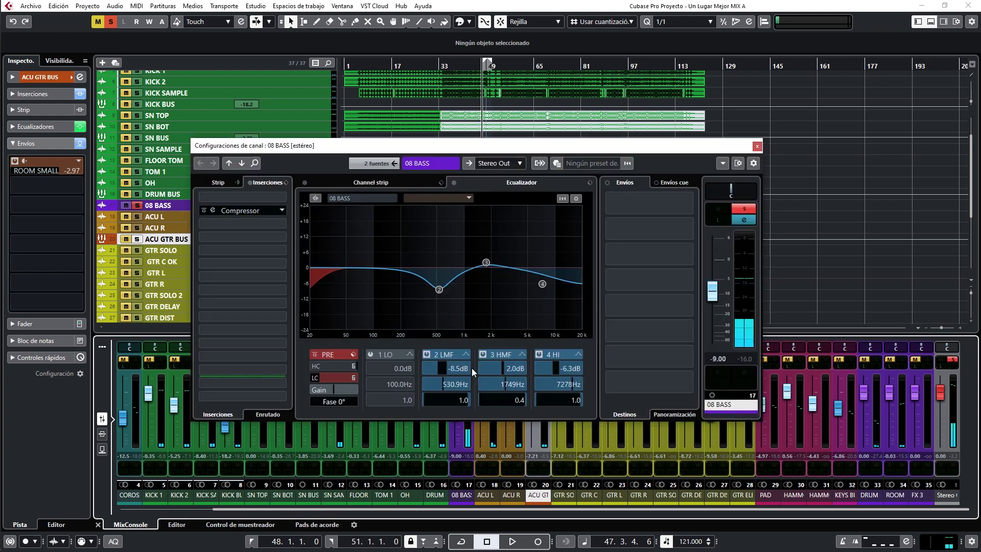
click(235, 212)
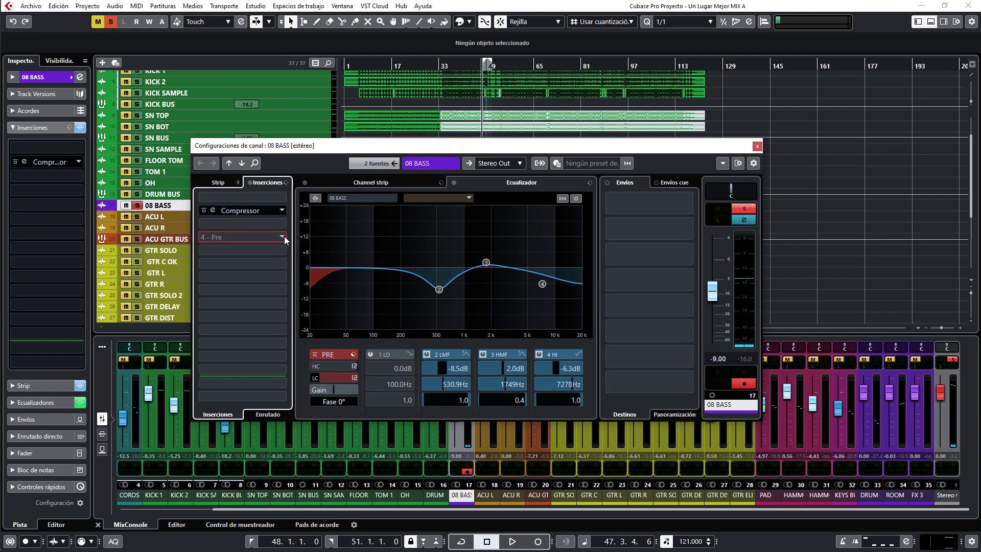
Insert Magneto II in the fourth insert slot of 08 BASS and open its editor with the song playing.
click(284, 236)
text(Ma)
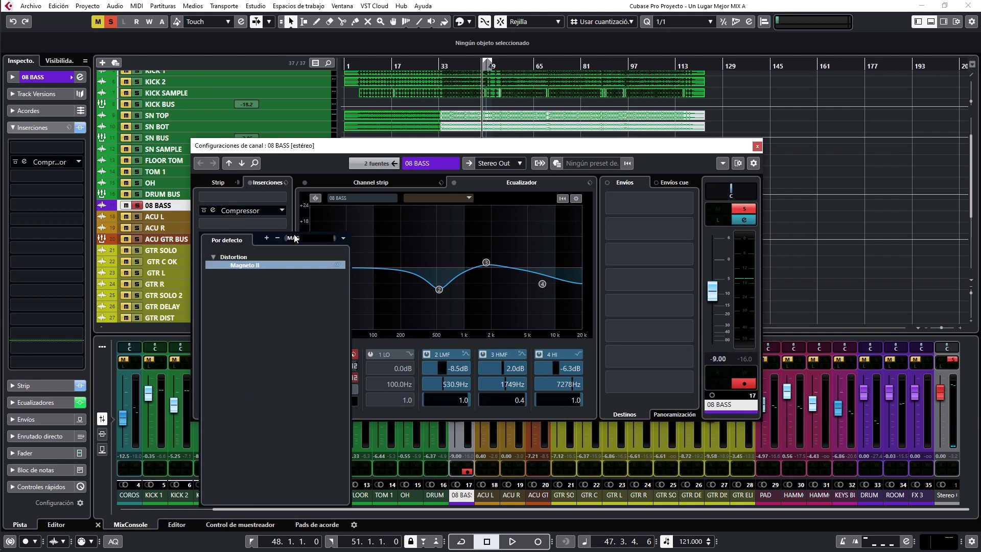
click(251, 264)
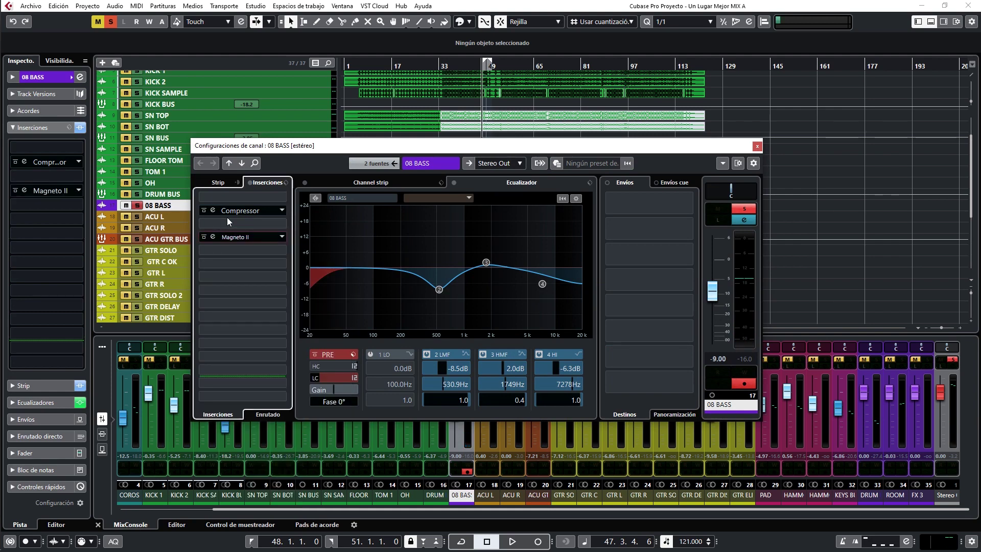
key(space)
click(213, 237)
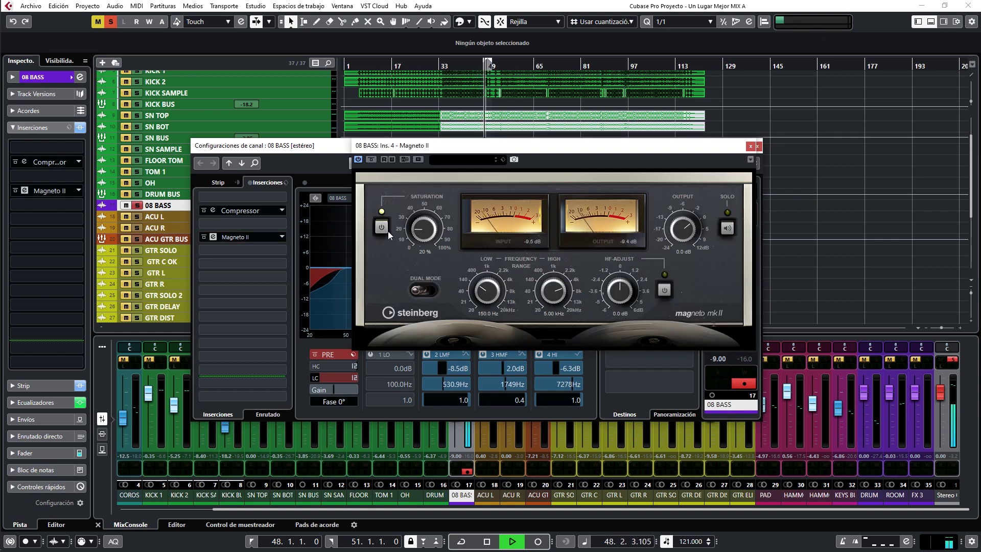
Turn on Magneto II's solo, set its frequency range from 63.4 Hz to 1.77 kHz and saturation to 76 %.
click(729, 232)
click(483, 298)
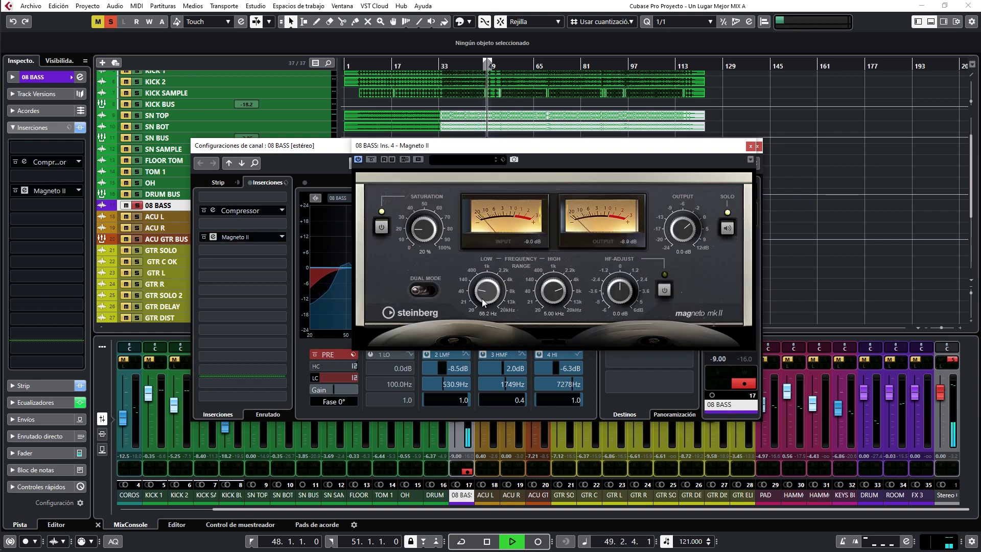
mouse_move(551, 289)
mouse_down()
mouse_move(553, 300)
mouse_move(532, 290)
mouse_up()
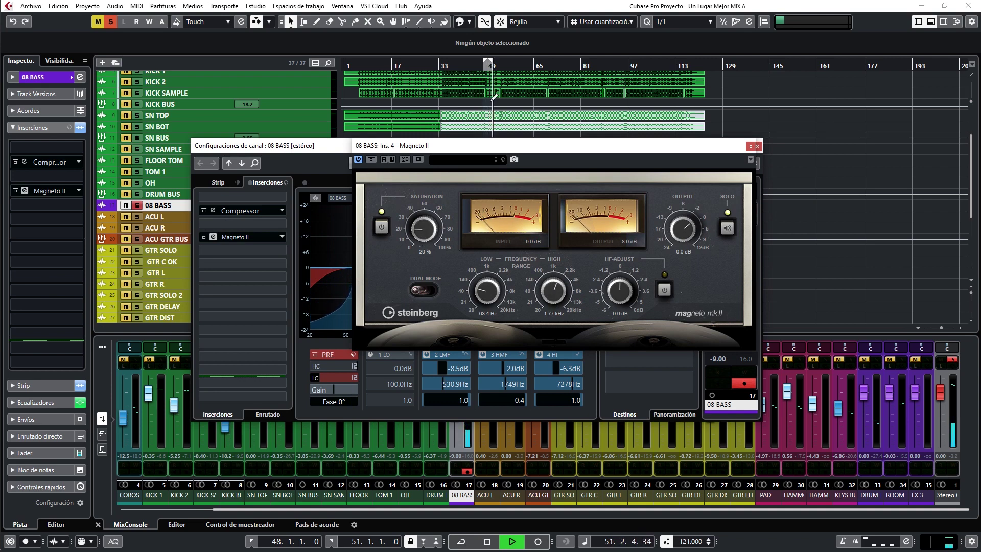
drag(424, 228, 511, 193)
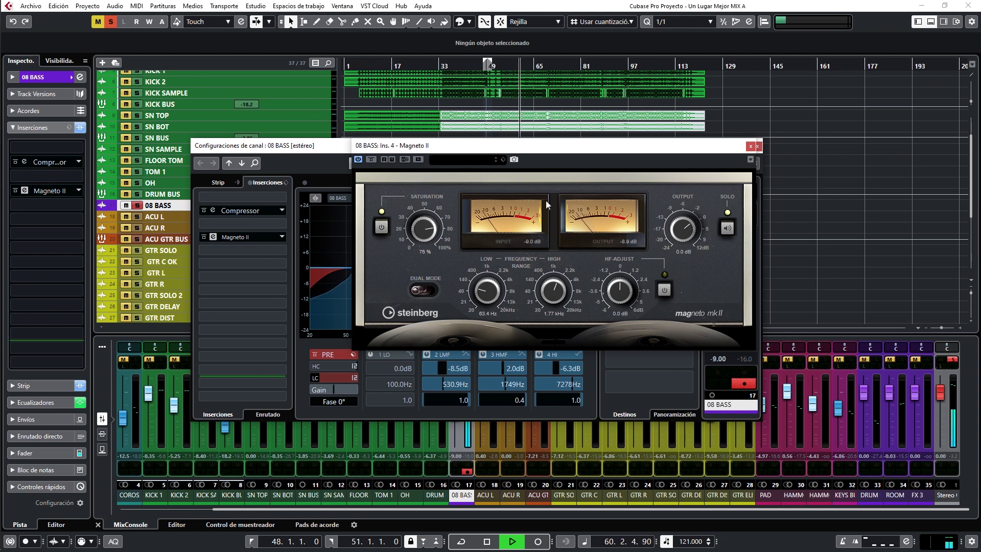
Turn off Magneto II's solo and close the plug-in and the 08 BASS channel settings.
click(727, 227)
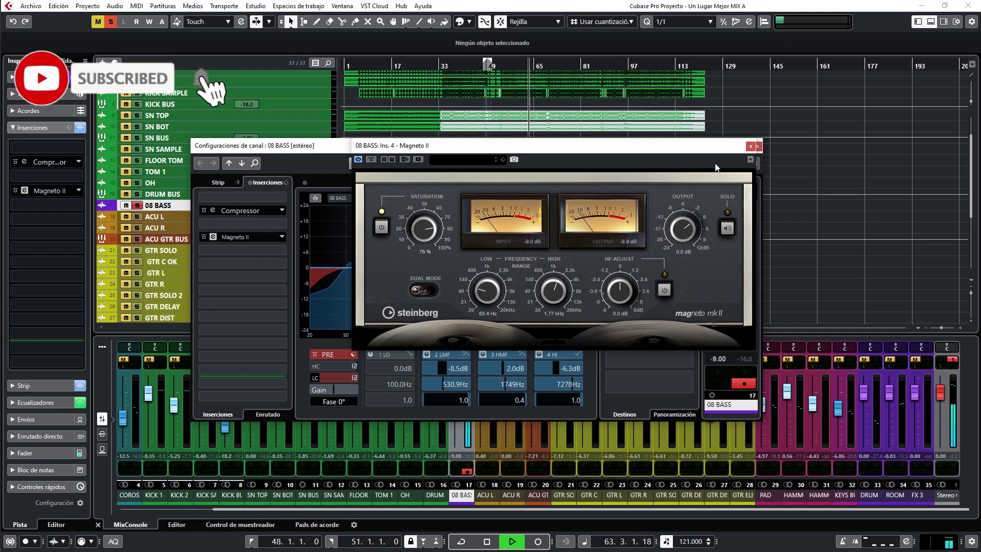
click(749, 147)
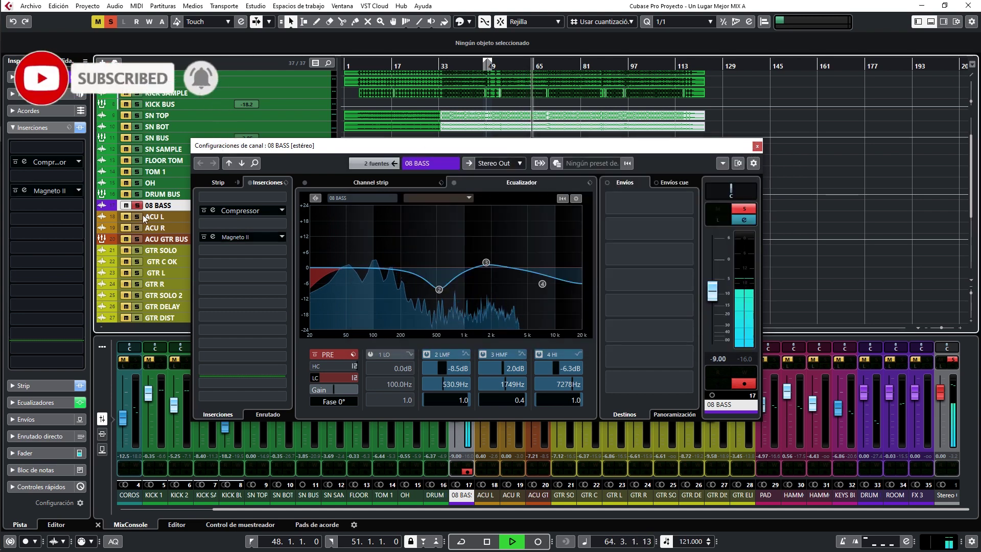
click(757, 147)
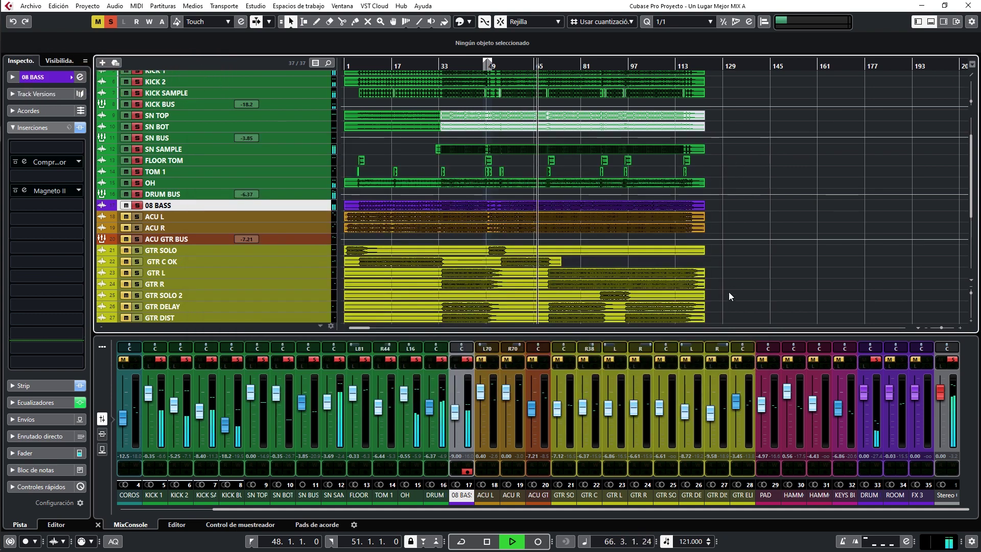
Solo only SN SAMPLE together with the ROOM SMALL effect channel, select the SN SAMPLE track and stop playback.
ctrl+click(137, 150)
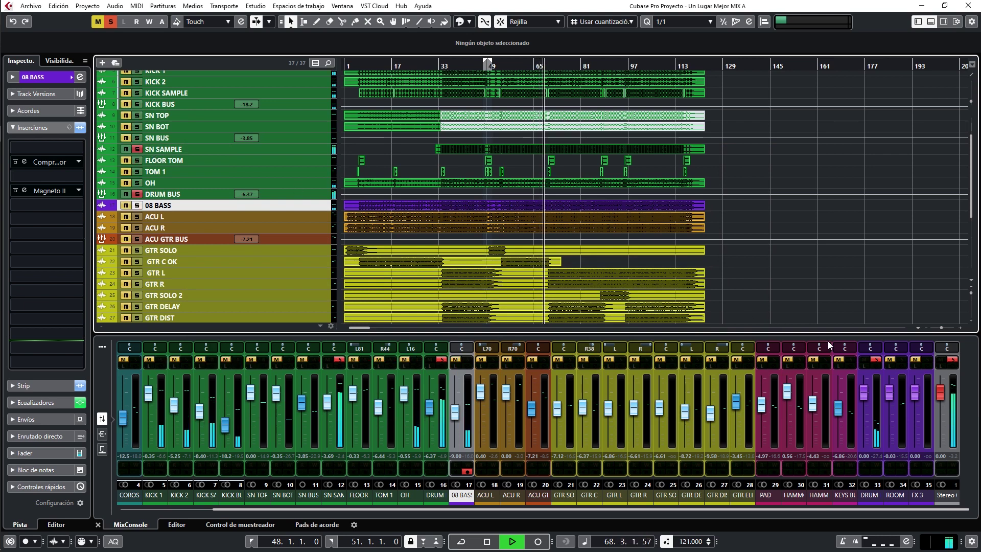
click(902, 360)
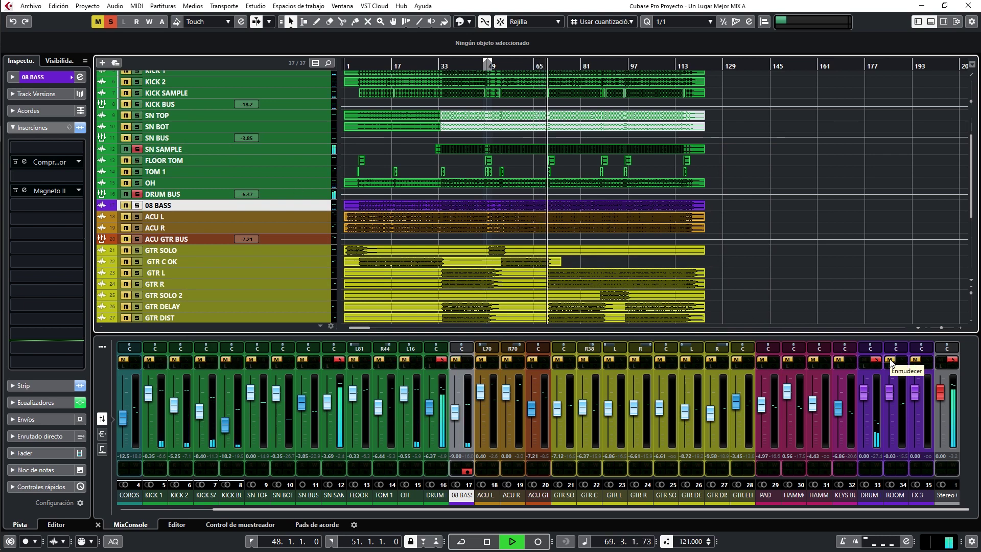
click(311, 149)
key(space)
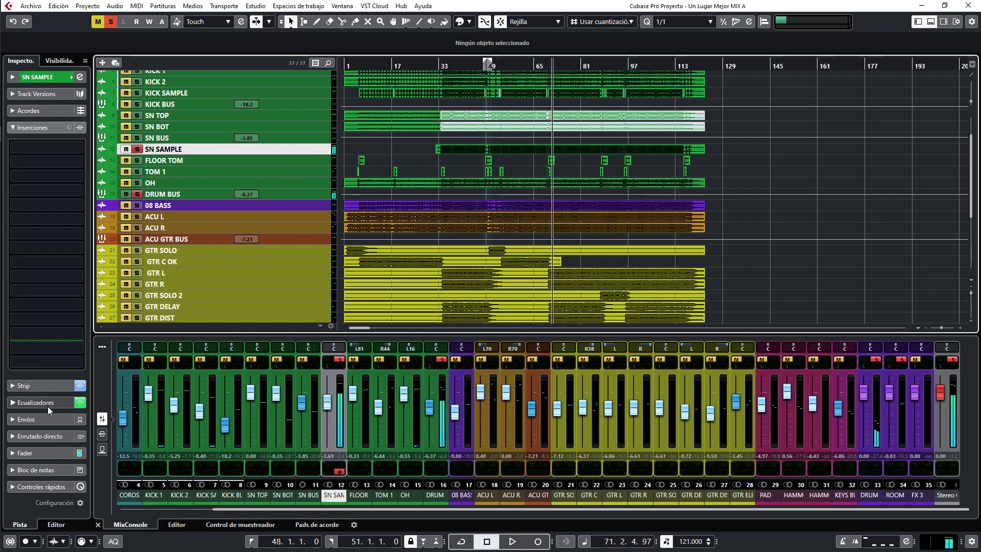
Add a ROOM SMALL send to SN SAMPLE, activate it and start playback.
click(46, 418)
click(78, 199)
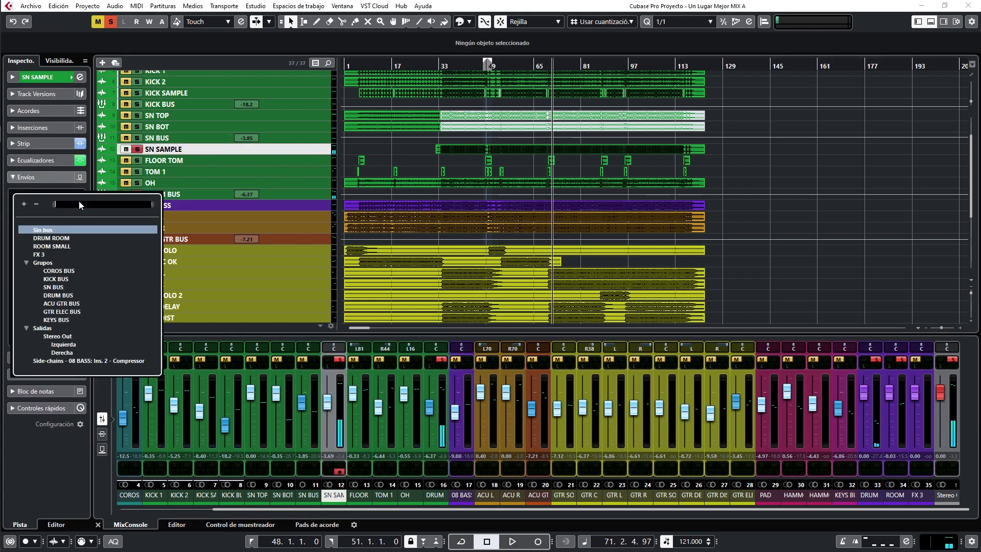
click(57, 247)
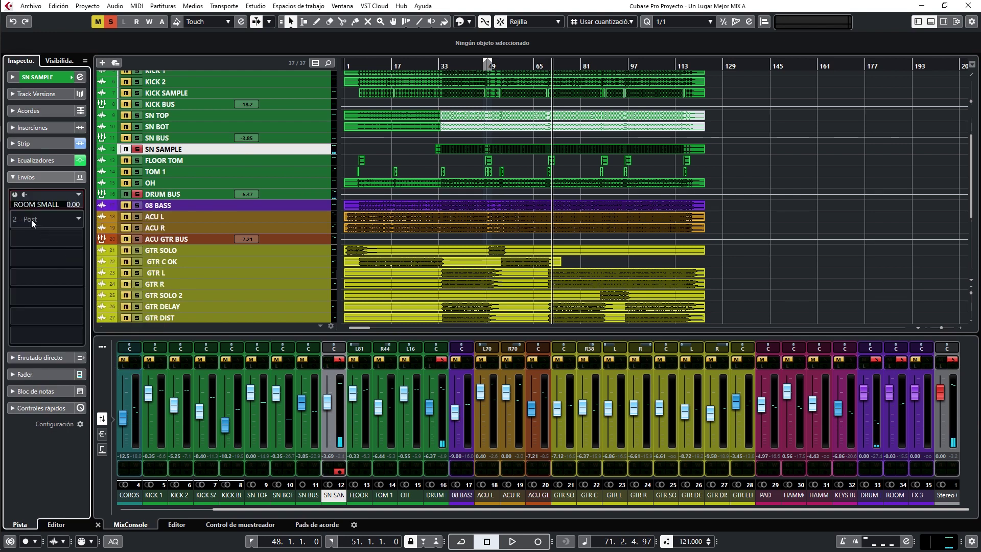
click(15, 196)
key(space)
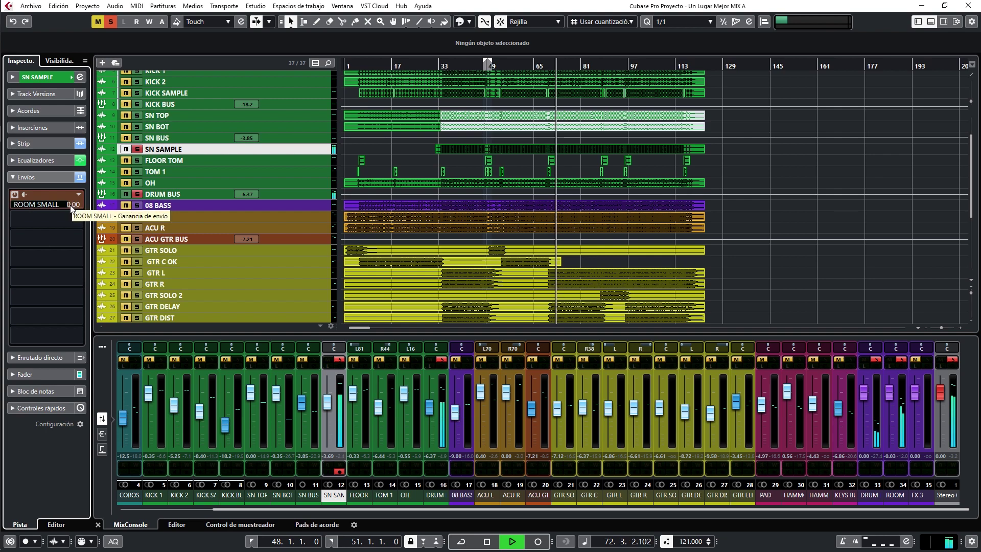
Set SN SAMPLE's ROOM SMALL send to -1.44, stop playback and close the SN SAMPLE channel settings.
click(23, 198)
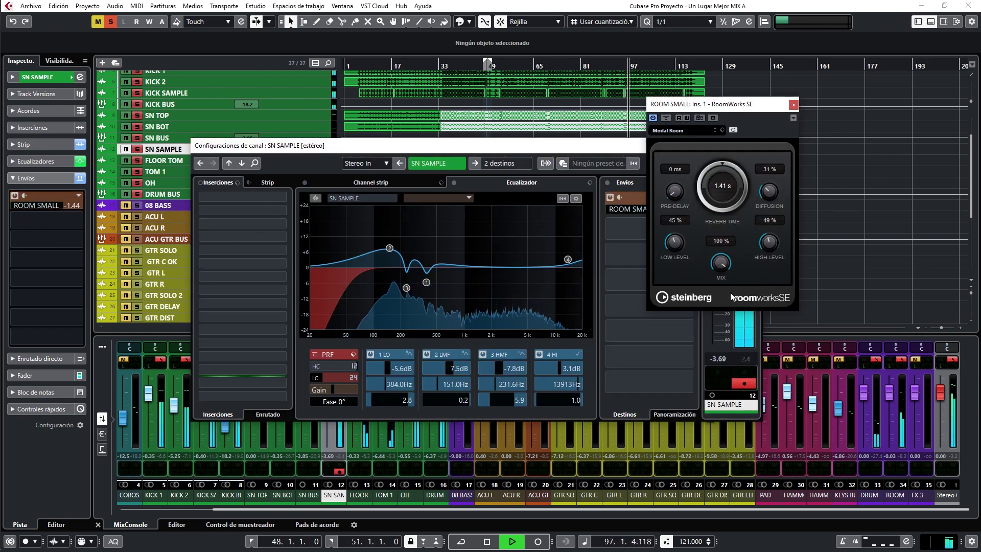
key(space)
drag(552, 148, 438, 134)
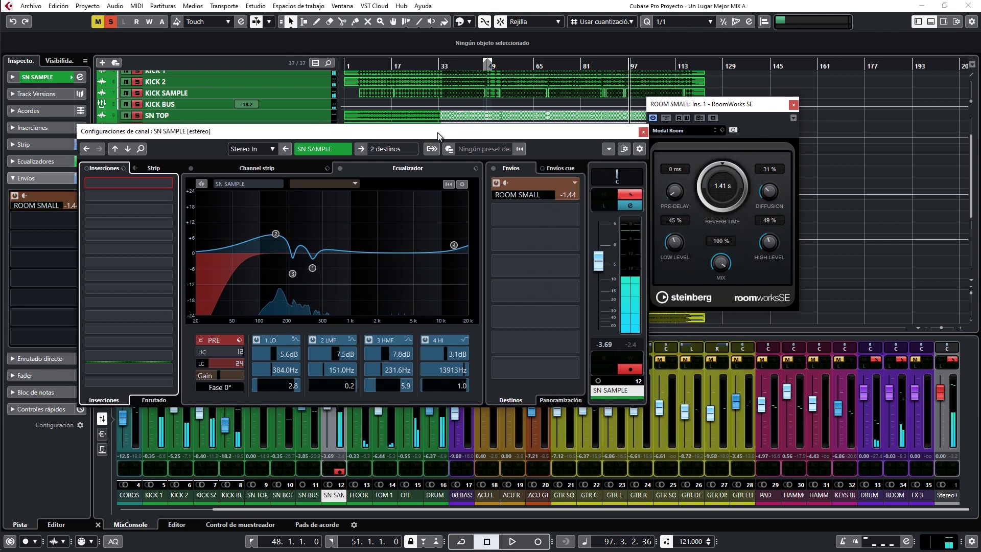
click(643, 132)
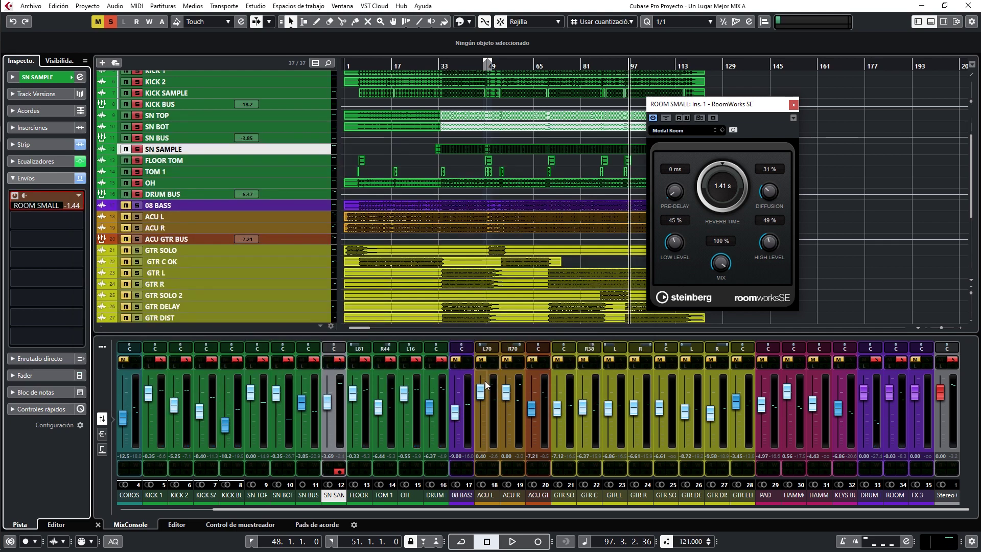
Solo the acoustic guitars and bass alongside the drums, play the mix, and set SN SAMPLE's ROOM SMALL send to -3.99.
click(532, 359)
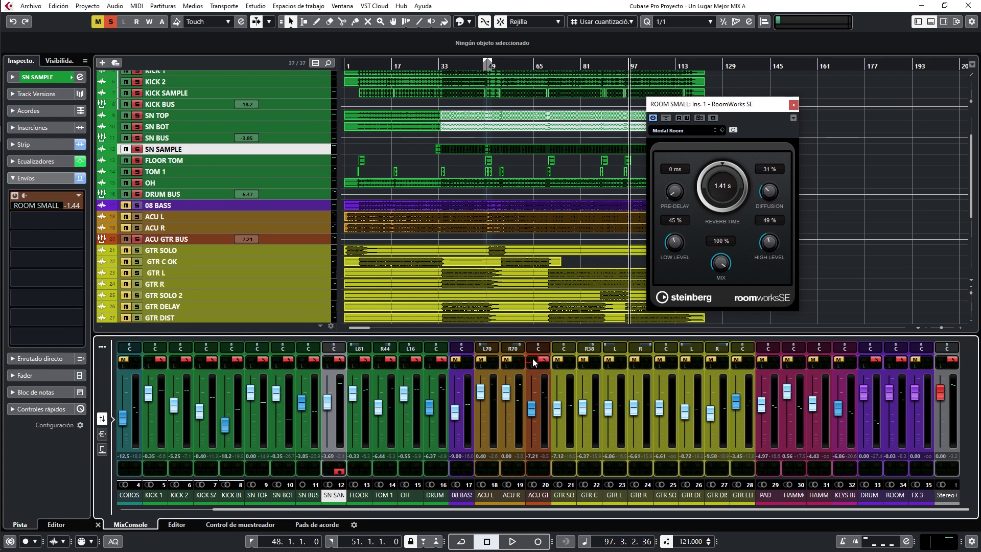
click(506, 359)
key(space)
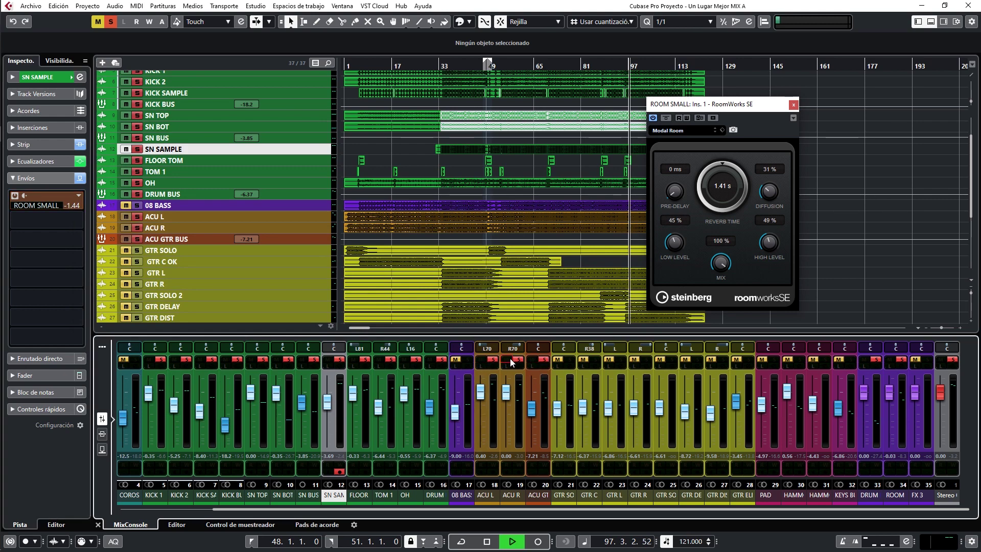
click(456, 360)
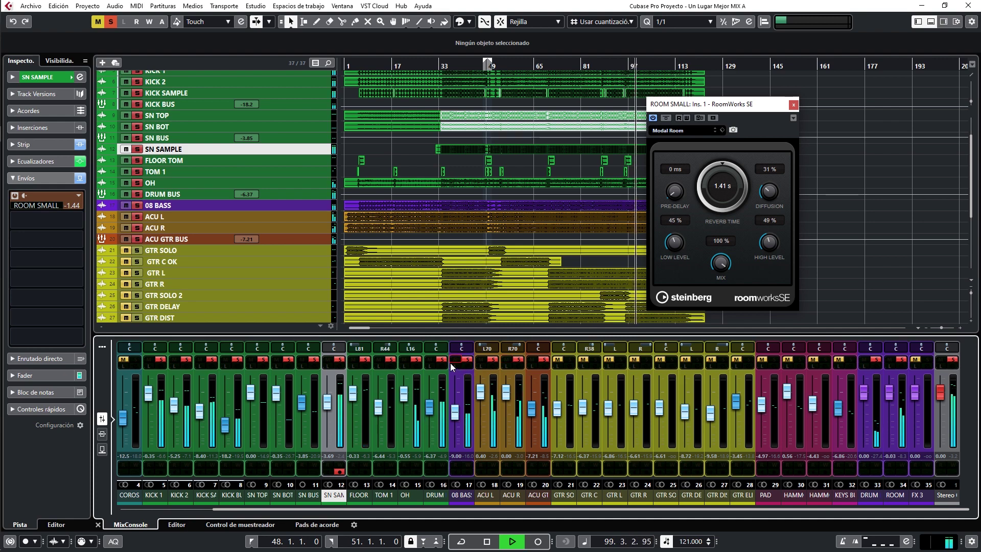
key(space)
Rename the ROOM SMALL effect channel as ROOM LARGE and FX 3 as PLATE REV.
scroll(238, 258, down, 5)
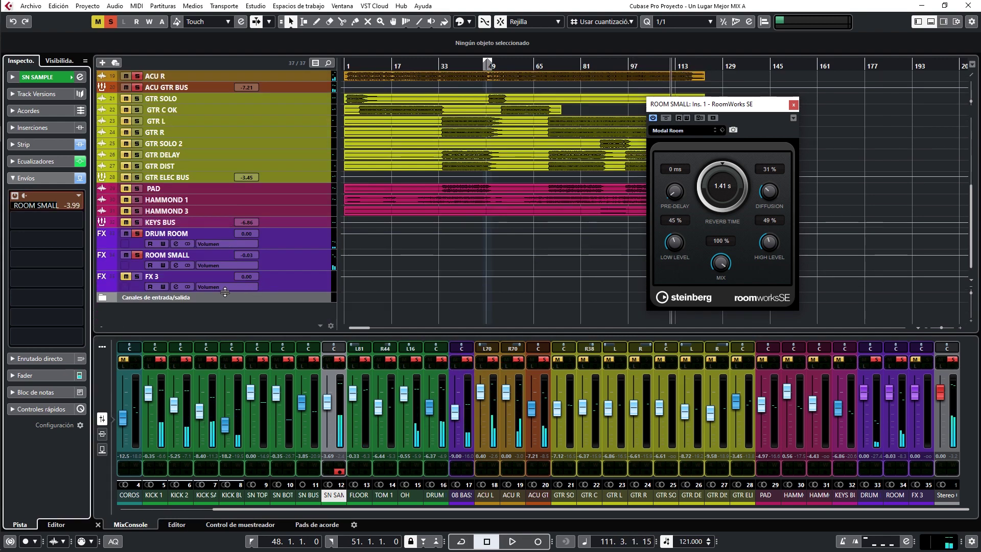
double_click(165, 254)
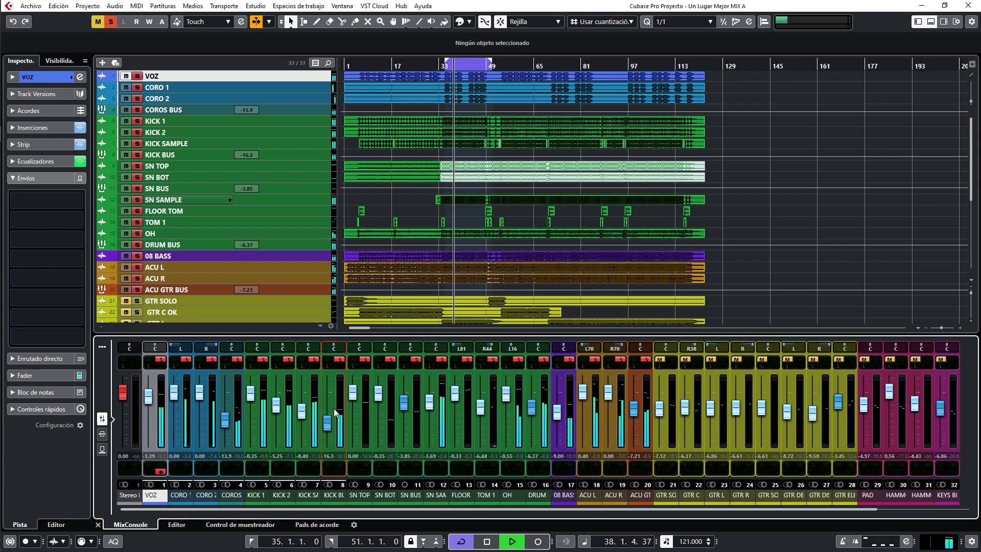
scroll(521, 222, down, 6)
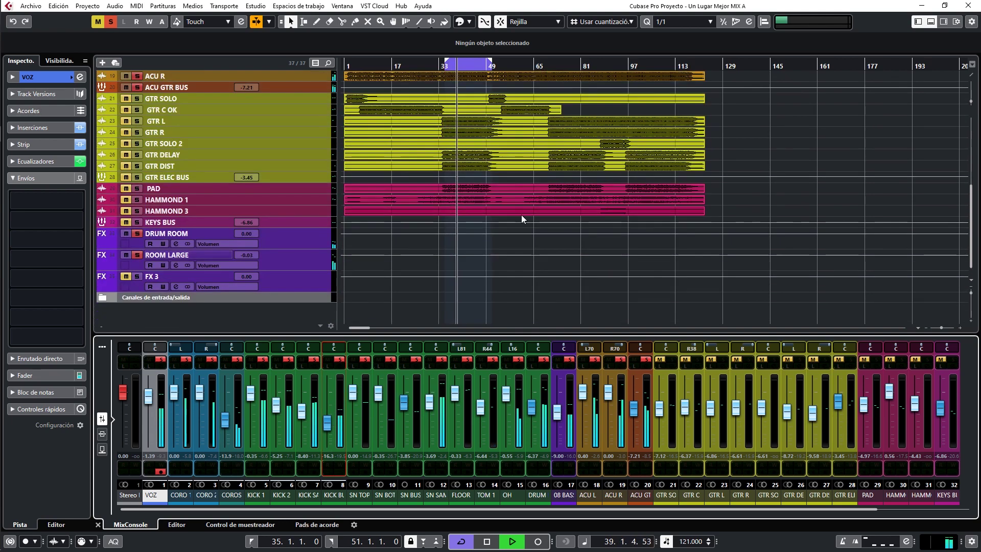
key(space)
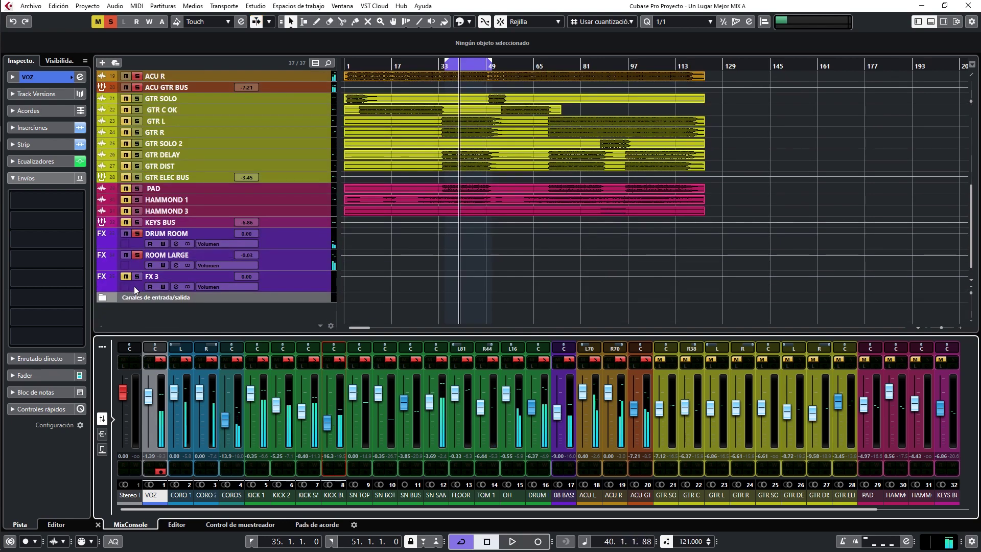
double_click(155, 278)
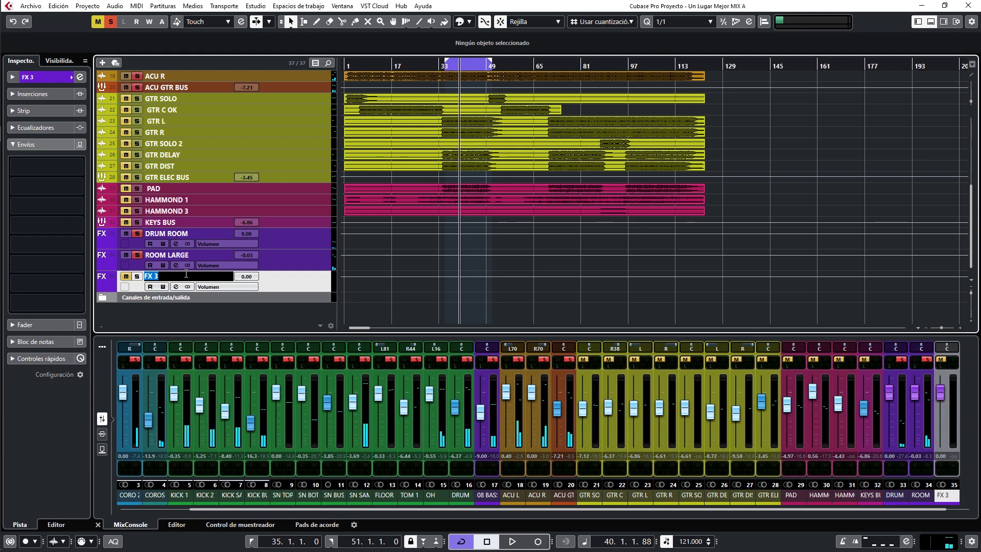
key(Return)
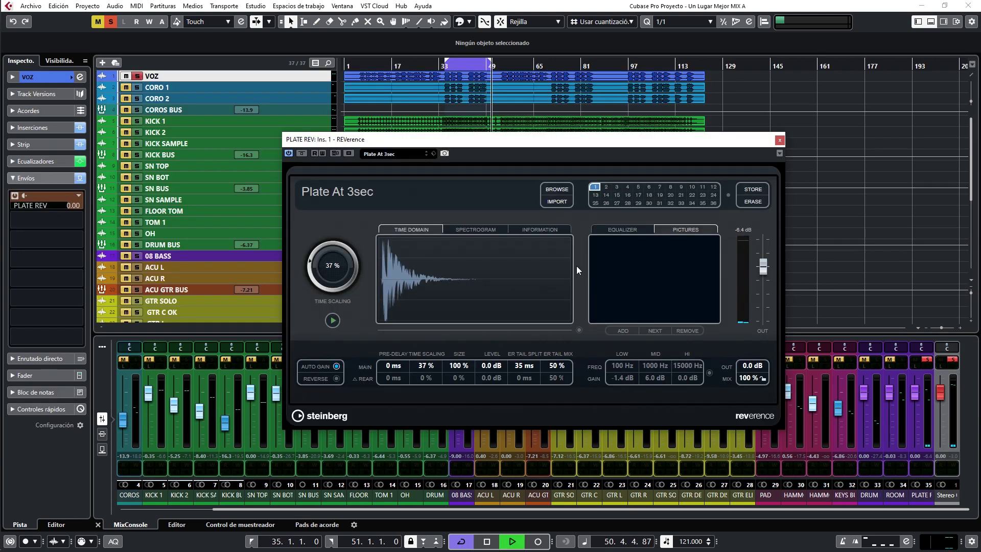
Set VOZ's PLATE REV send to -15.8, solo the drums, bass and acoustic guitars with the voice, and stop playback.
key(space)
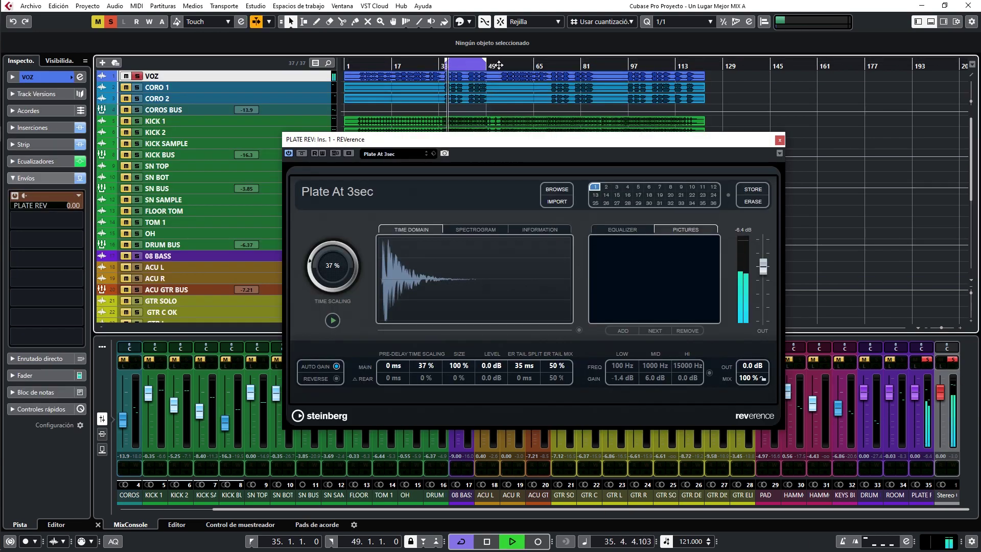
drag(51, 204, 26, 244)
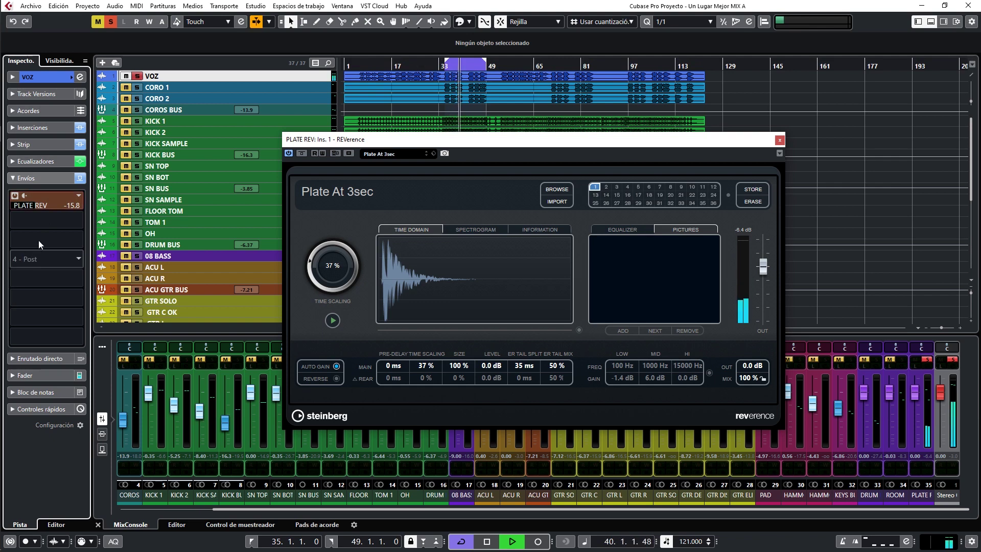
click(136, 245)
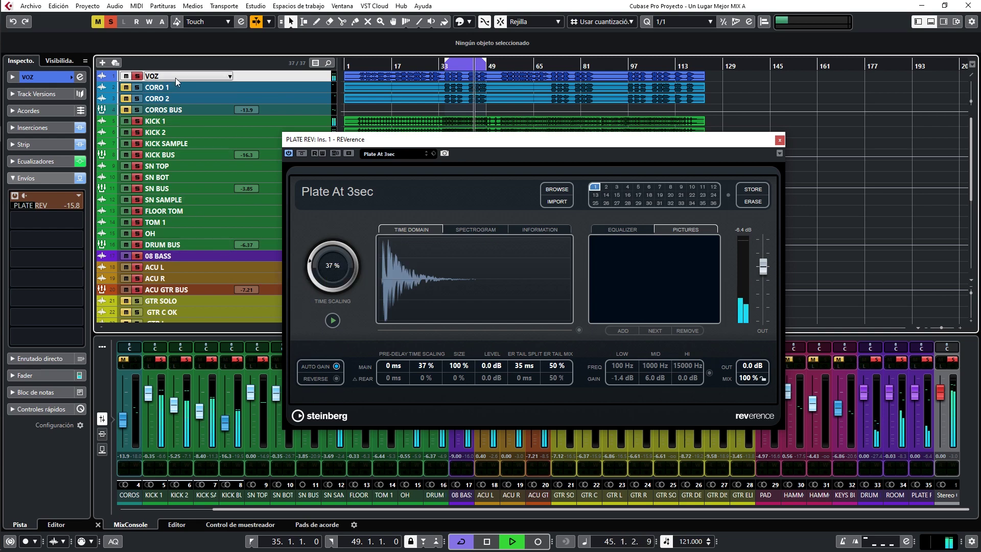
key(space)
Open the COROS BUS channel settings and move the window clear of the track list.
click(155, 110)
key(e)
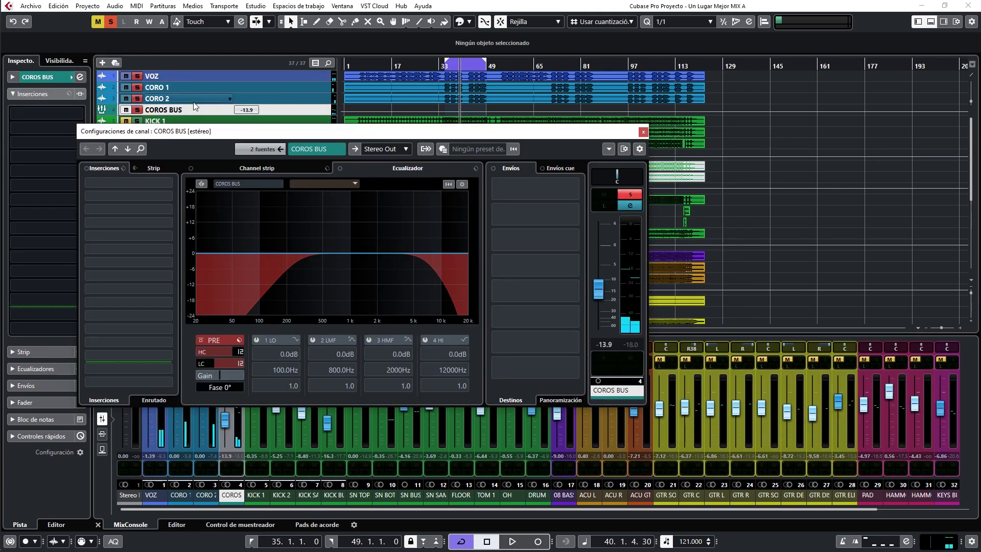
drag(262, 132, 378, 140)
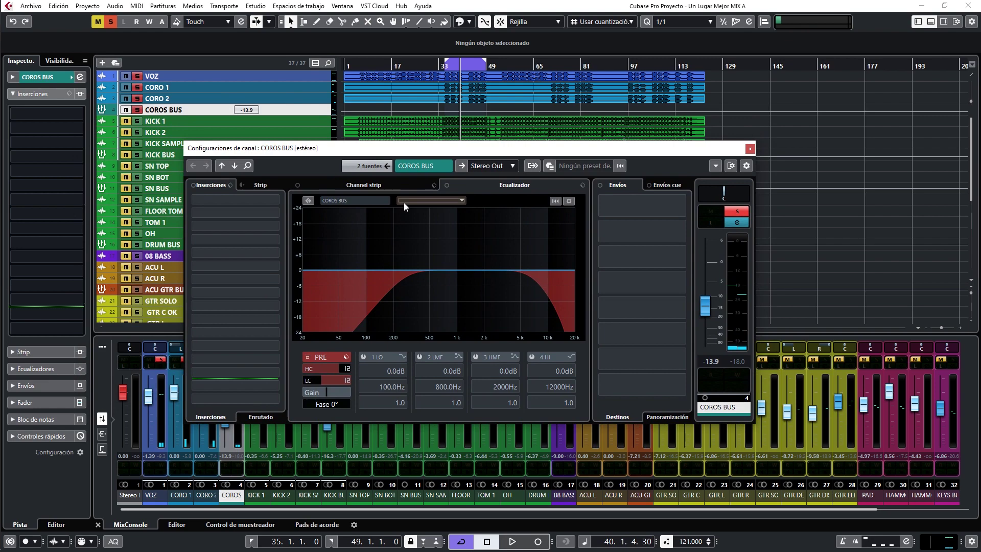
Play the vocals and choirs and set the playback loop from bar 35 to bar 41.
key(space)
scroll(449, 97, up, 4)
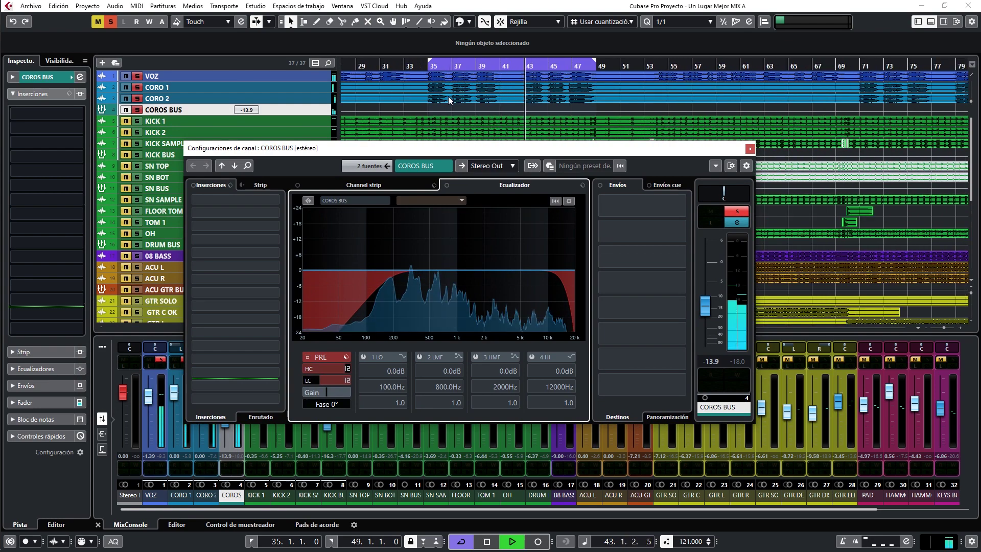
alt+click(501, 66)
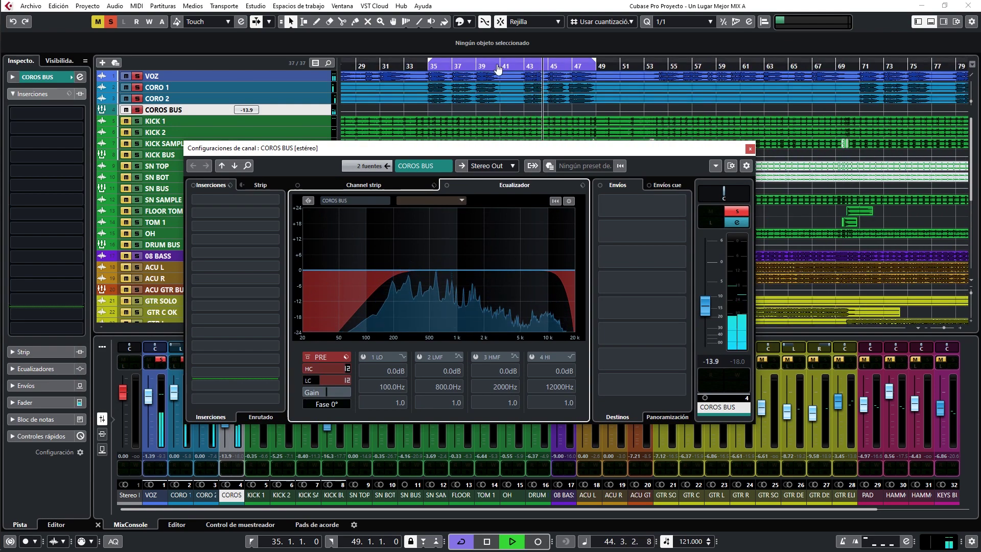
click(435, 65)
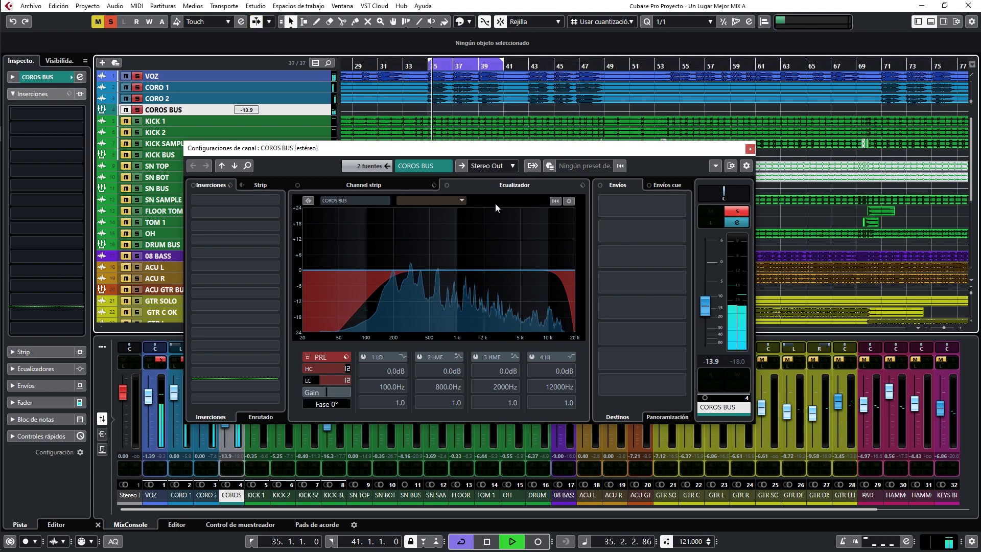
Cut the COROS BUS by 5.9 dB at 604.4 Hz, raise its low-cut frequency and lower its high-cut frequency.
drag(491, 269, 437, 286)
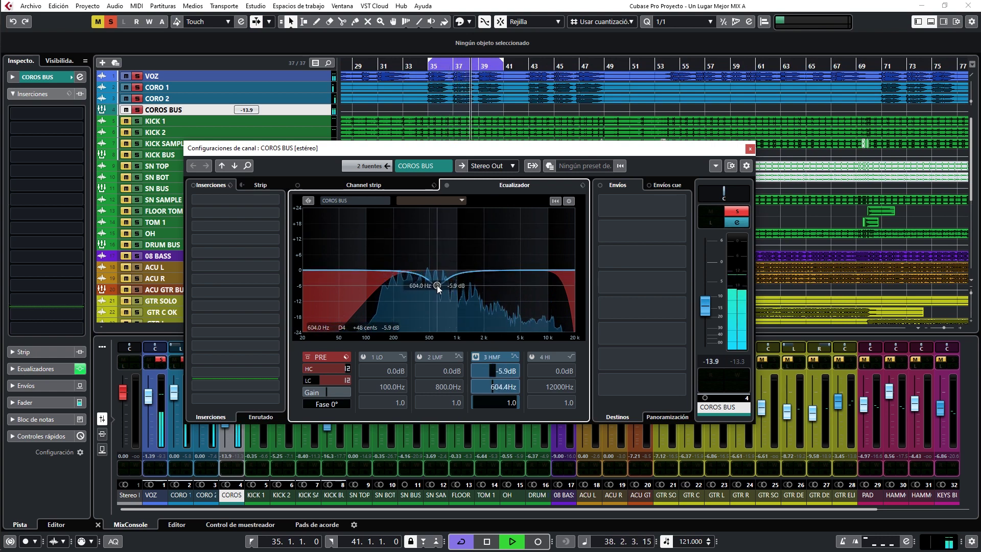
click(324, 380)
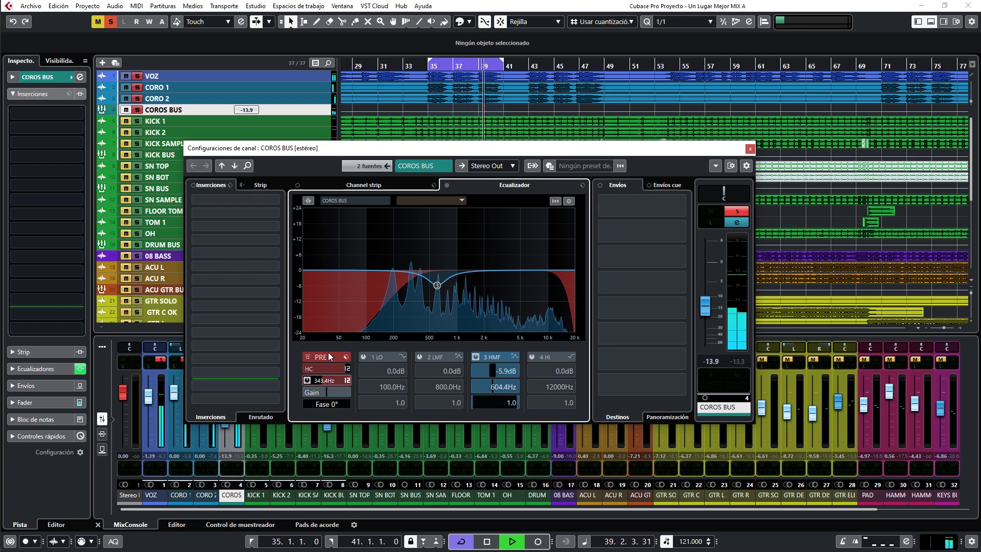
scroll(328, 356, up, 2)
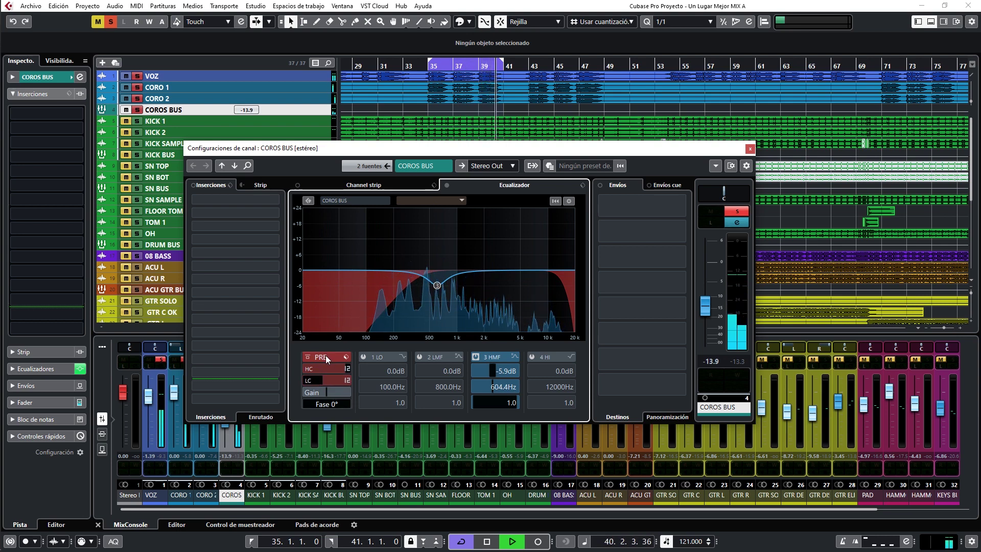
scroll(330, 369, down, 2)
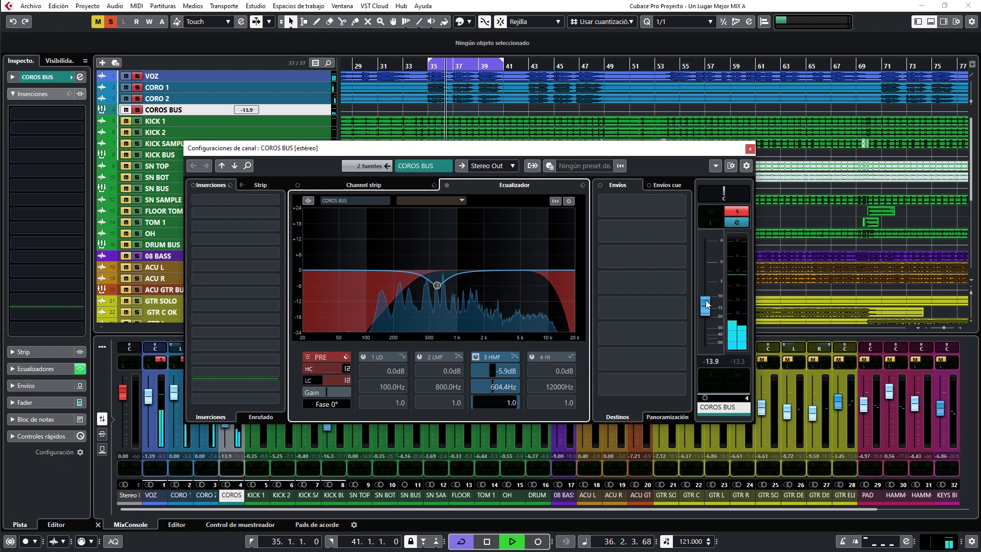
Raise the COROS BUS volume to -11.2 dB.
key(space)
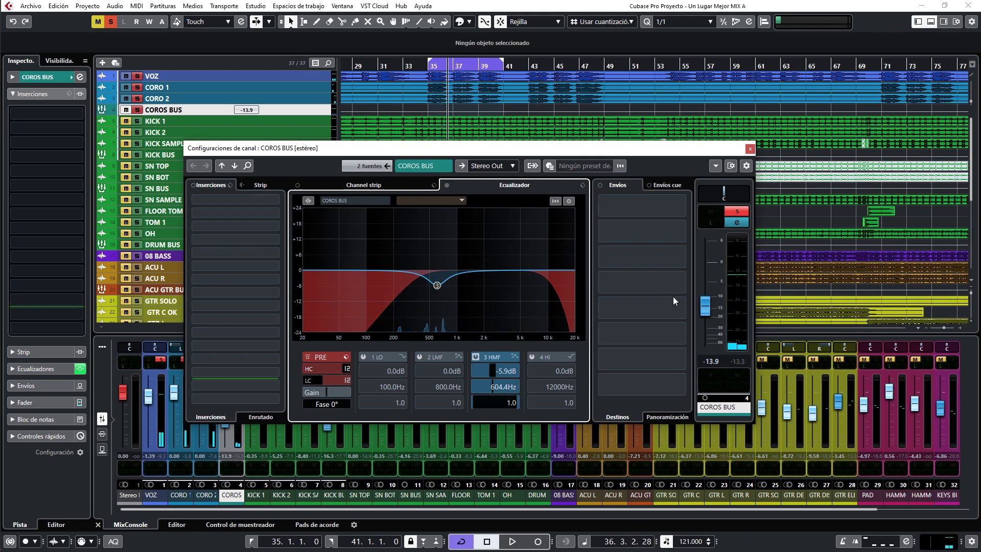
drag(708, 312, 706, 306)
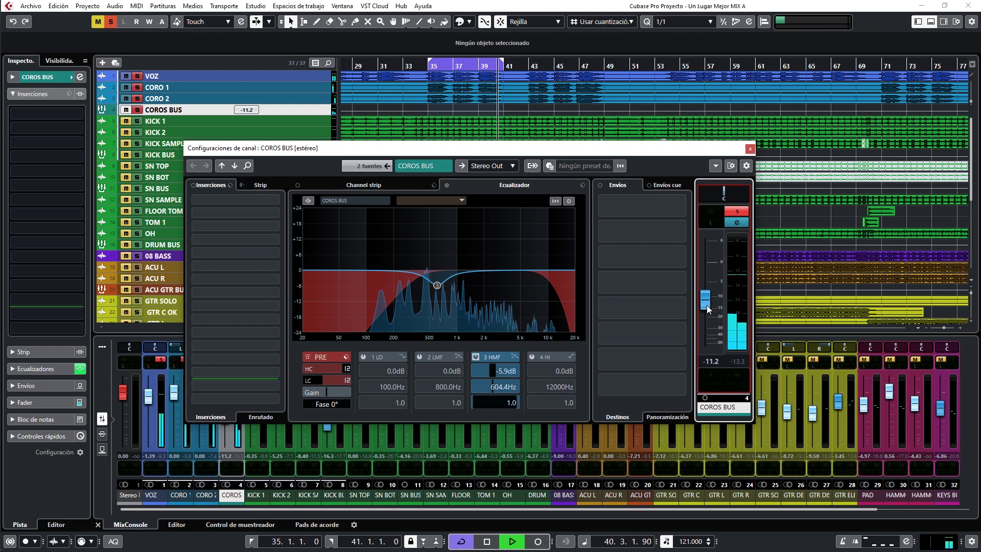
Stop playback and add the StereoEnhancer plug-in to the first insert slot of the COROS BUS.
key(space)
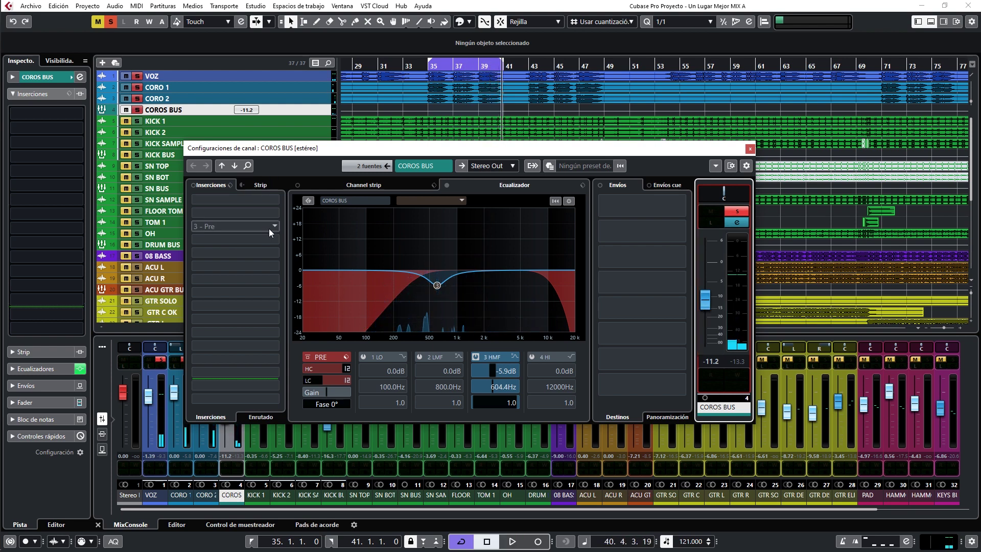
click(242, 184)
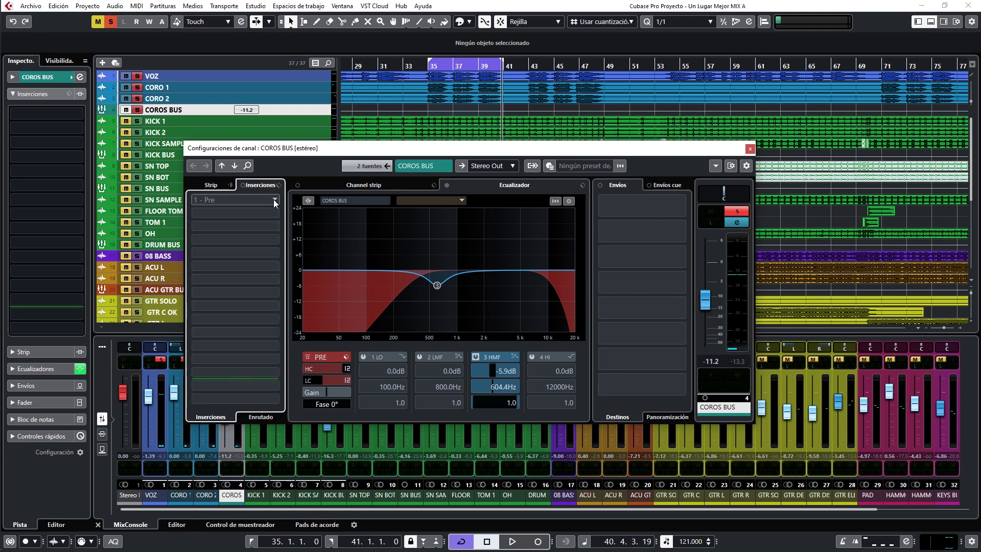
click(274, 199)
text(S1)
key(BackSpace)
text(TERE)
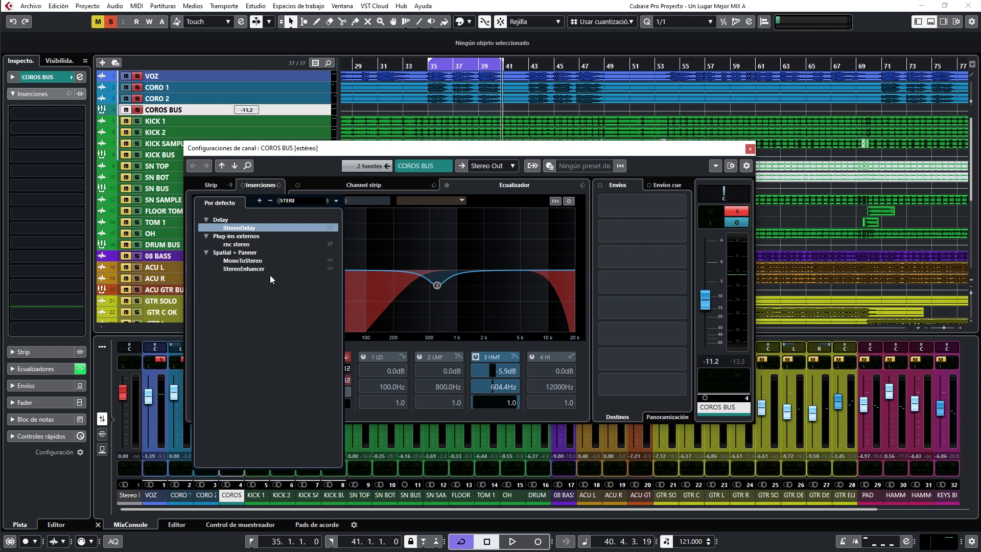
click(252, 268)
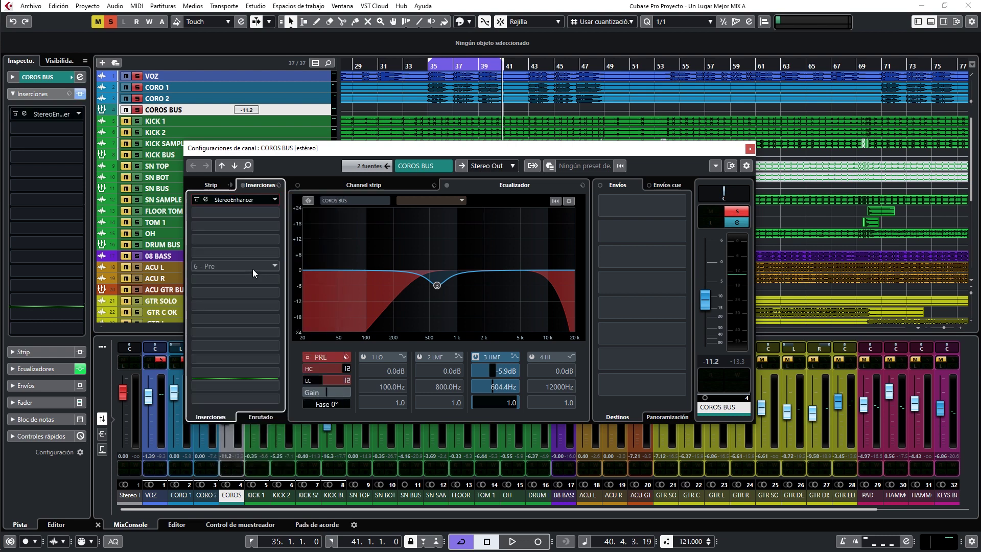
Set the StereoEnhancer width to 134% while the choirs play and compare it with the plug-in bypassed.
click(205, 200)
key(space)
drag(323, 192, 314, 173)
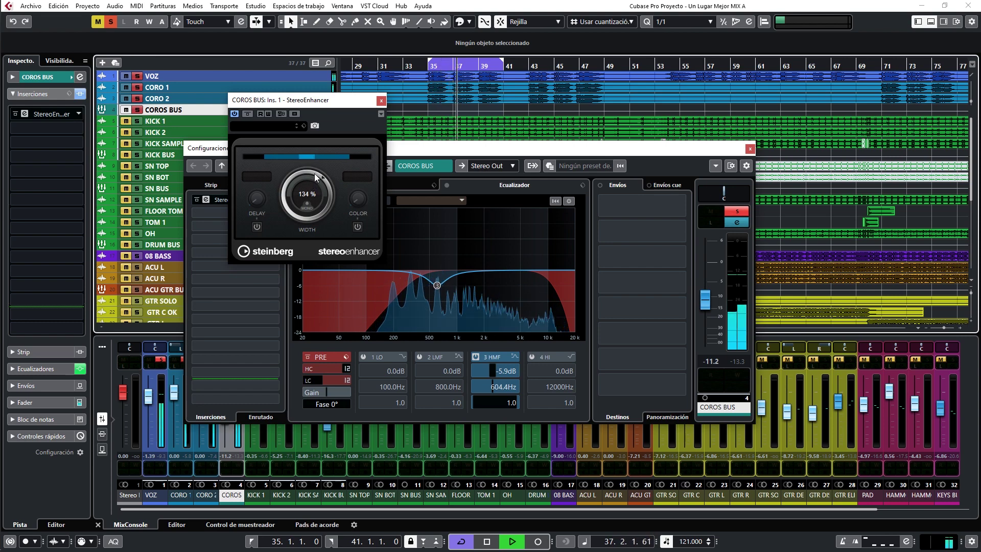
click(248, 114)
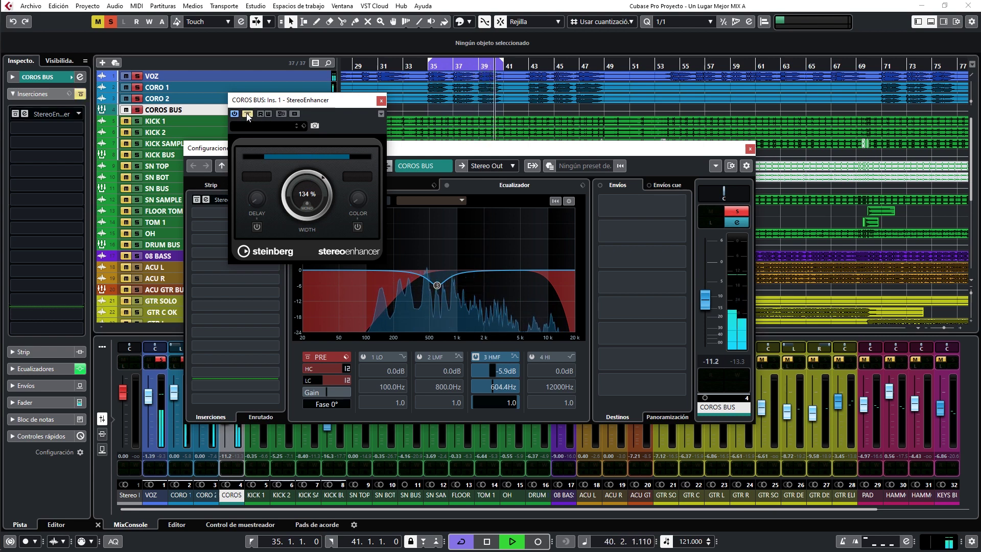
click(247, 114)
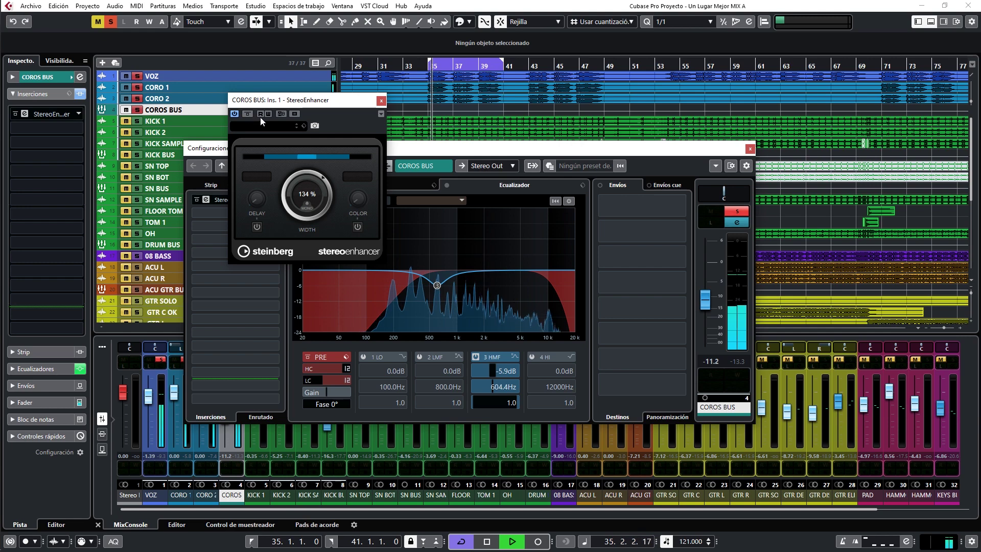
click(380, 100)
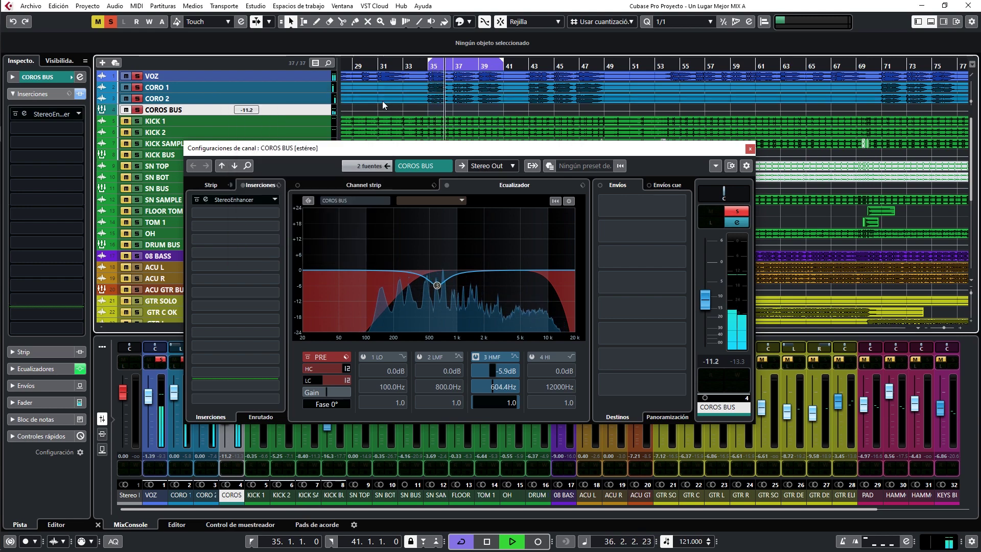
Enable the Tube Compressor in the COROS BUS channel strip and raise its input to 24.1 dB.
click(365, 183)
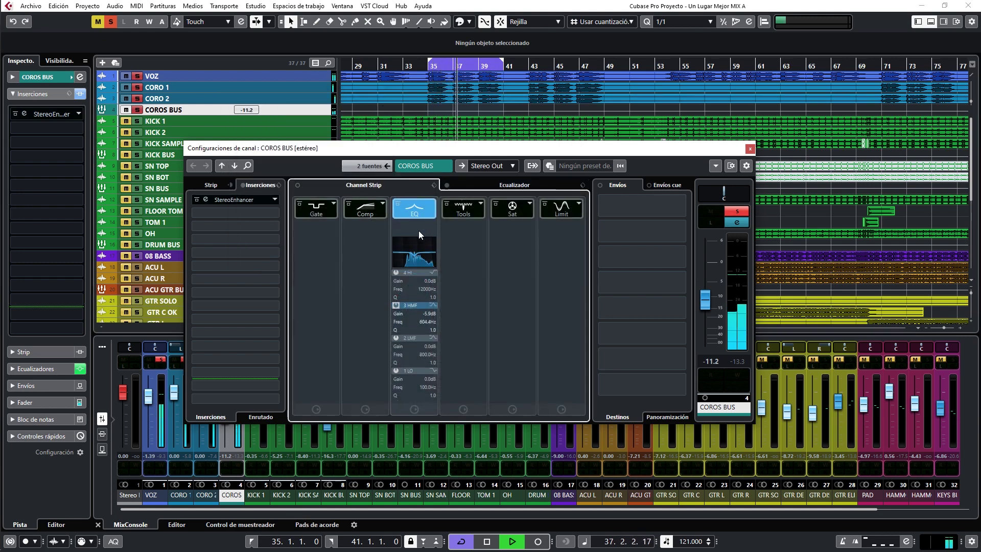
click(371, 211)
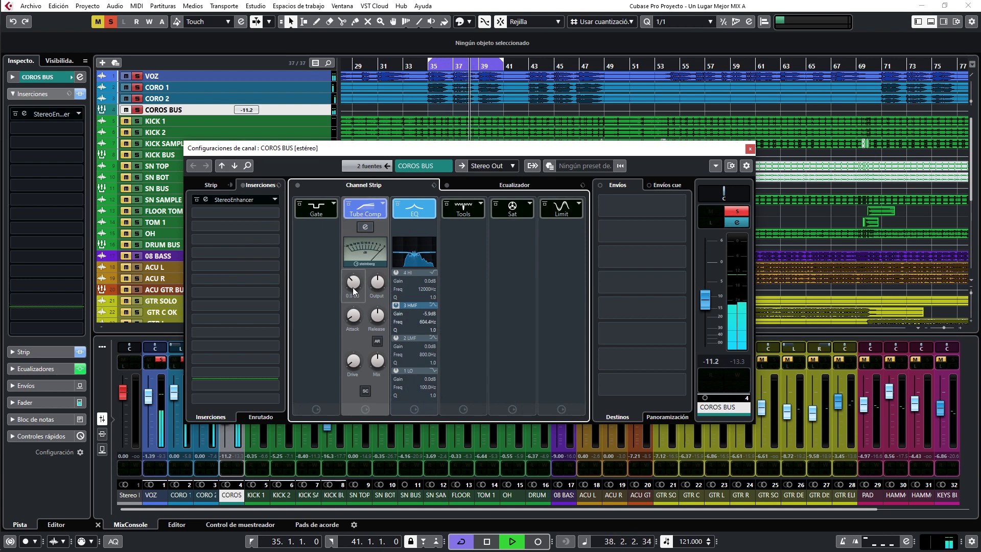
click(364, 250)
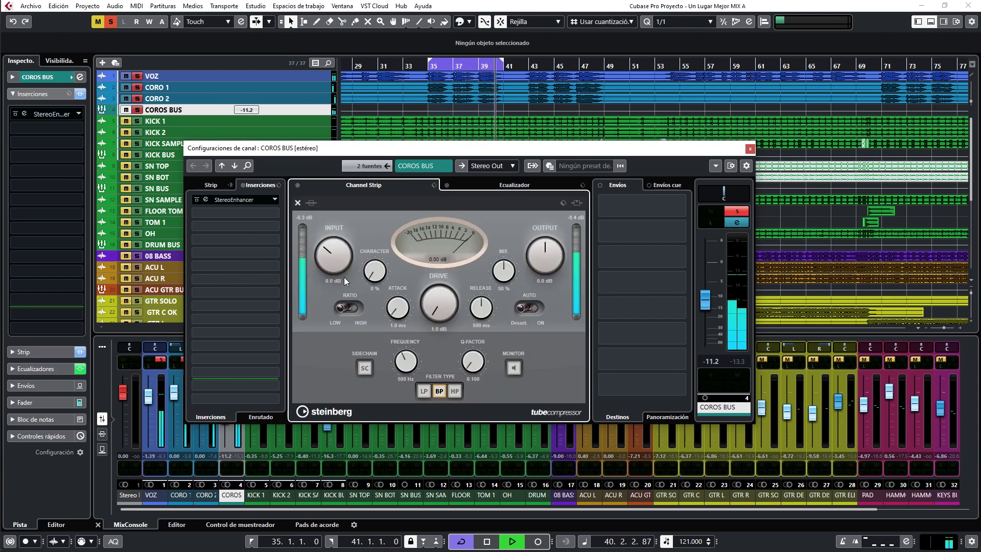
drag(333, 253, 398, 310)
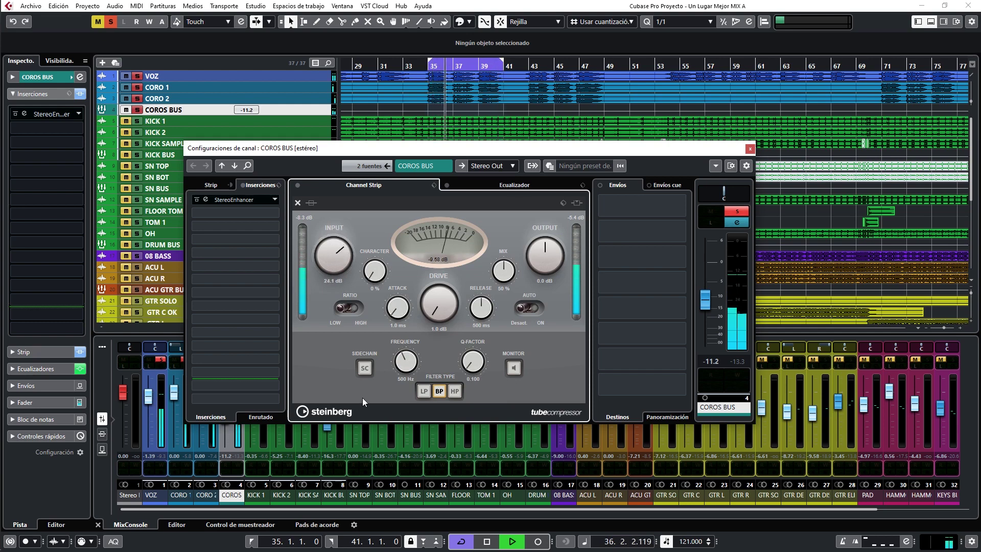
Set the Tube Compressor to 100% mix, 1.2 dB output, 312 ms release, 6.0 dB drive and 100% character.
drag(536, 253, 514, 158)
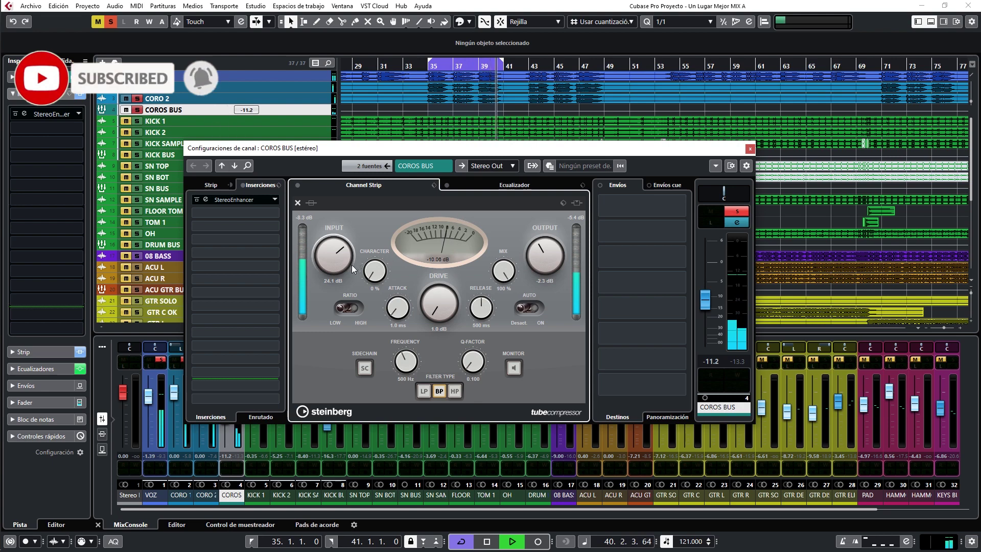
drag(538, 265, 535, 248)
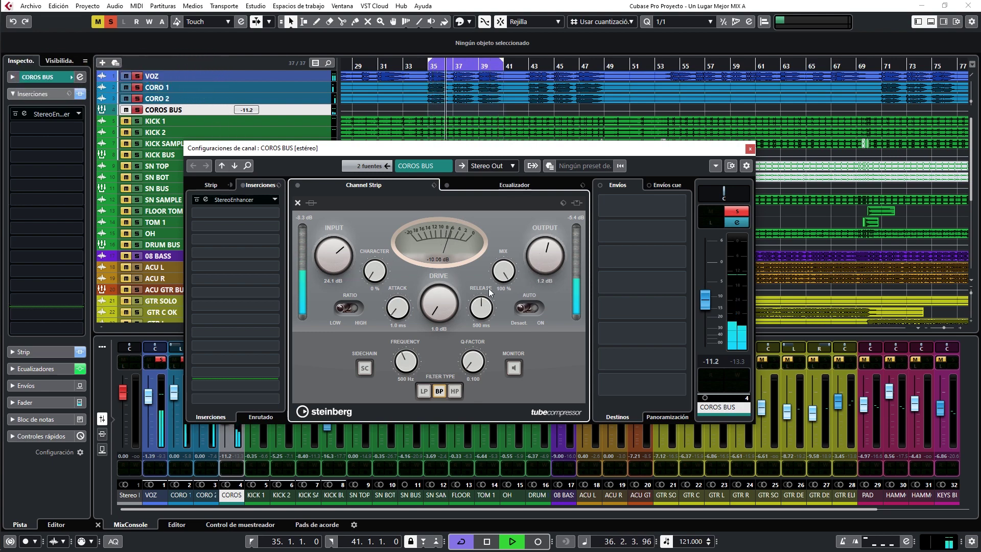
drag(480, 306, 451, 187)
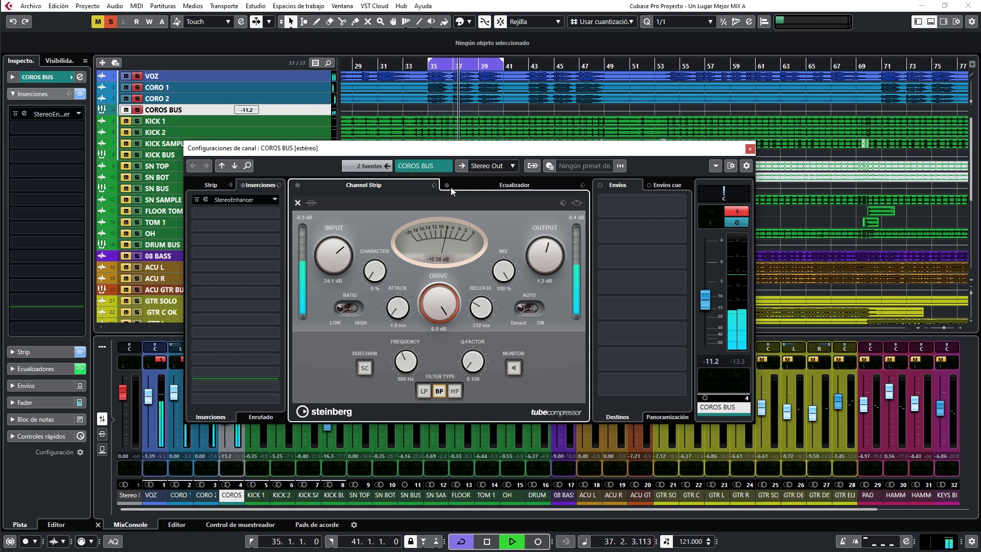
click(374, 271)
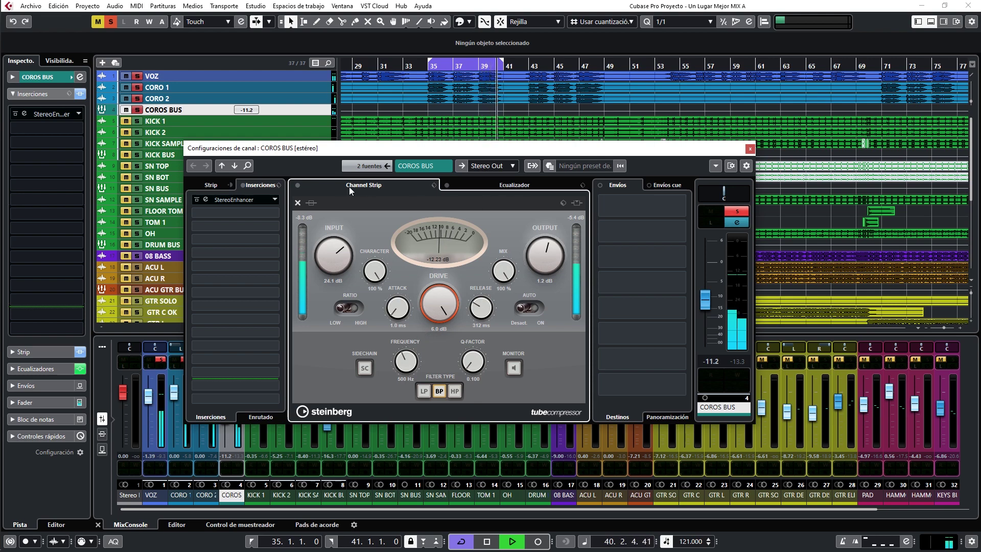
Compare the choirs with the channel strip bypassed and active, and close the COROS BUS channel settings.
click(311, 203)
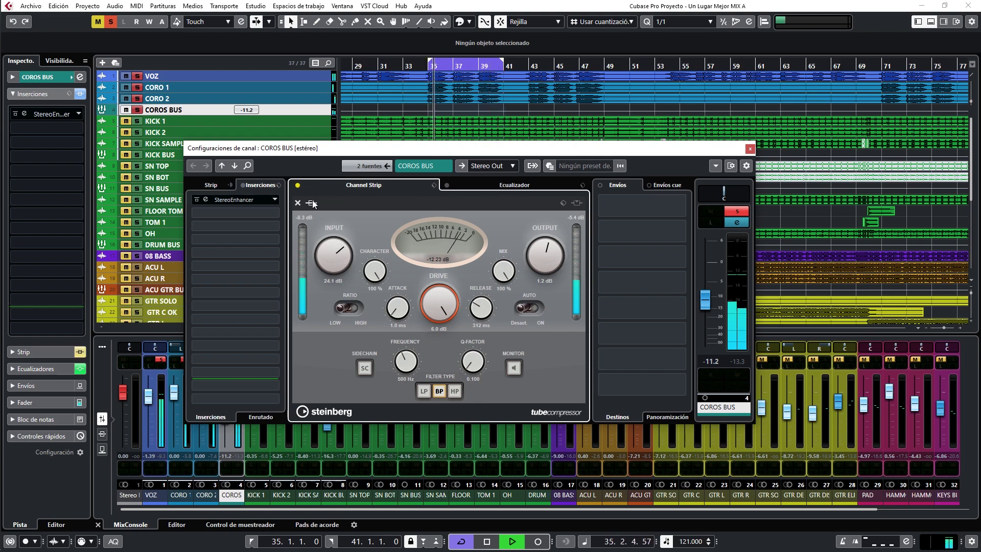
click(312, 202)
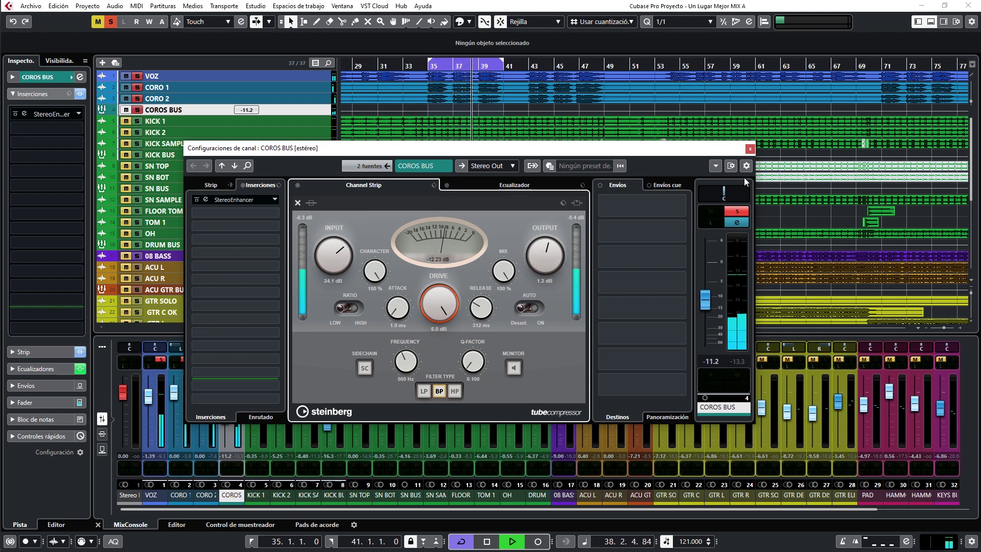
click(746, 149)
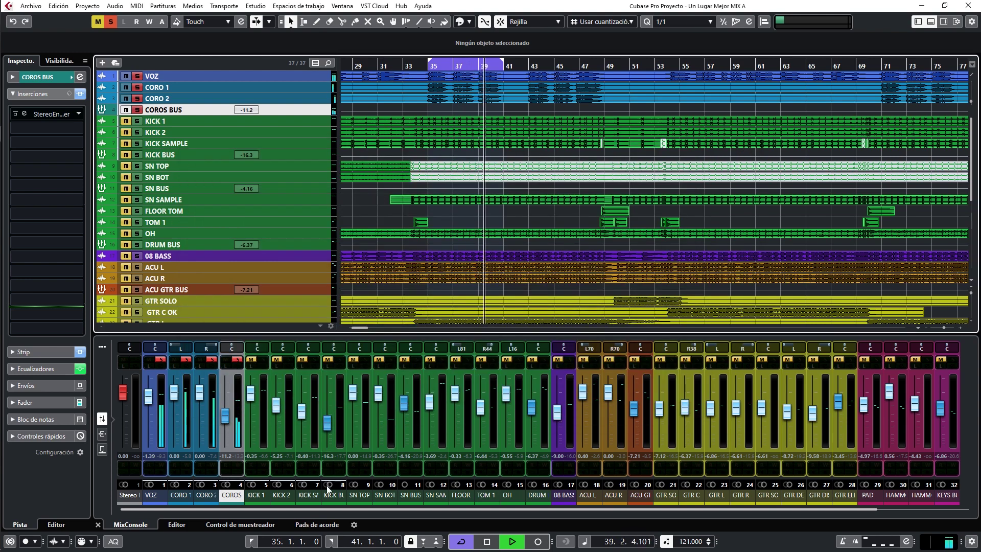
Stop playback, add an FX channel named STEREO DELAY using the StereoDelay plug-in, and open the plug-in's settings.
key(space)
scroll(230, 216, down, 5)
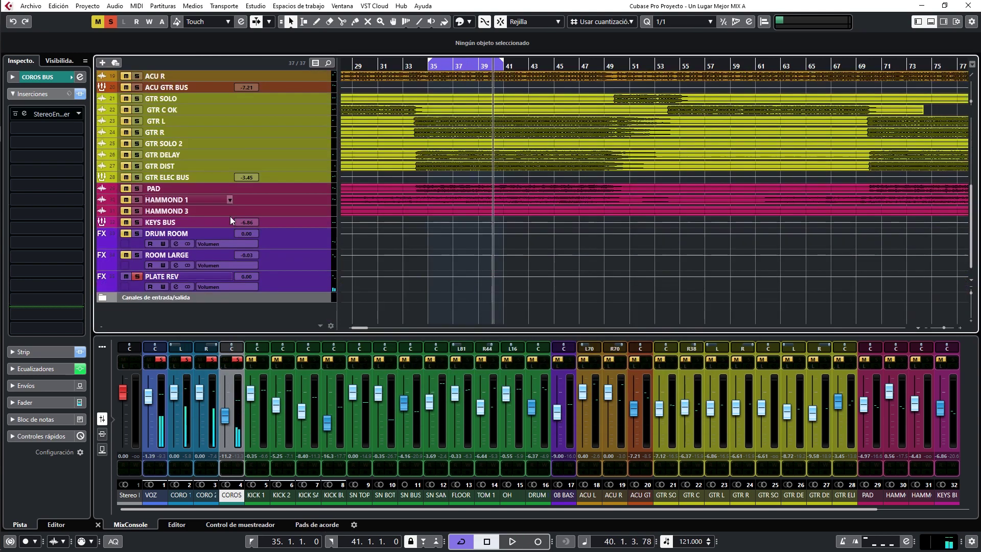
right_click(290, 283)
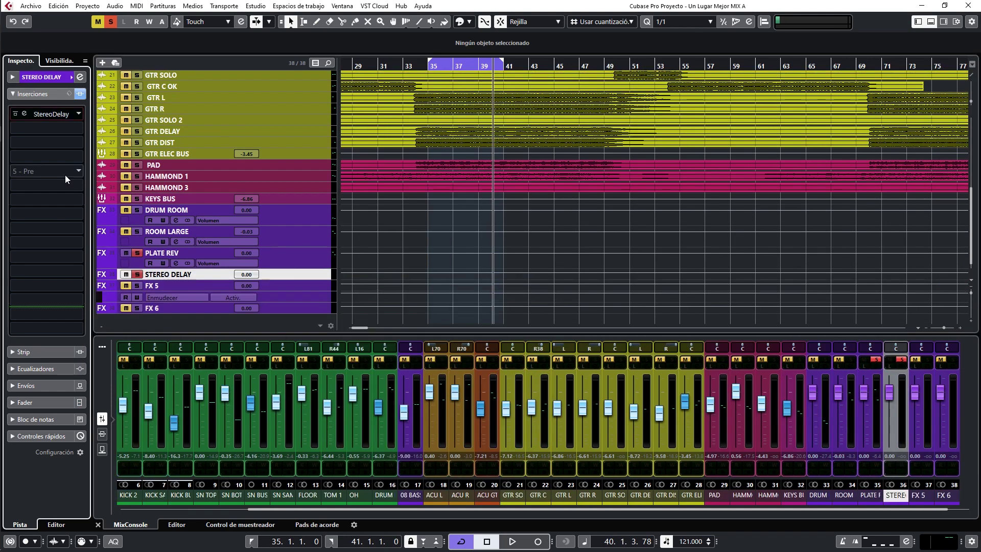
click(25, 112)
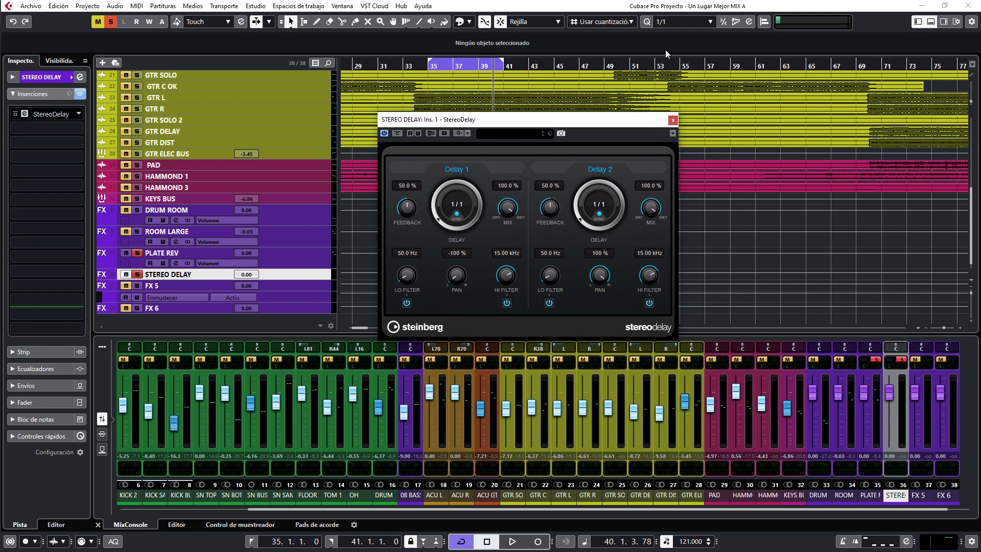
Send the COROS BUS to STEREO DELAY; set Delay 1 to 1/4, 13.5% feedback, 456.8 Hz, 4.57 kHz and Delay 2 to 1/2, 9.0%, 417.4 Hz, 10.58 kHz.
scroll(148, 171, up, 10)
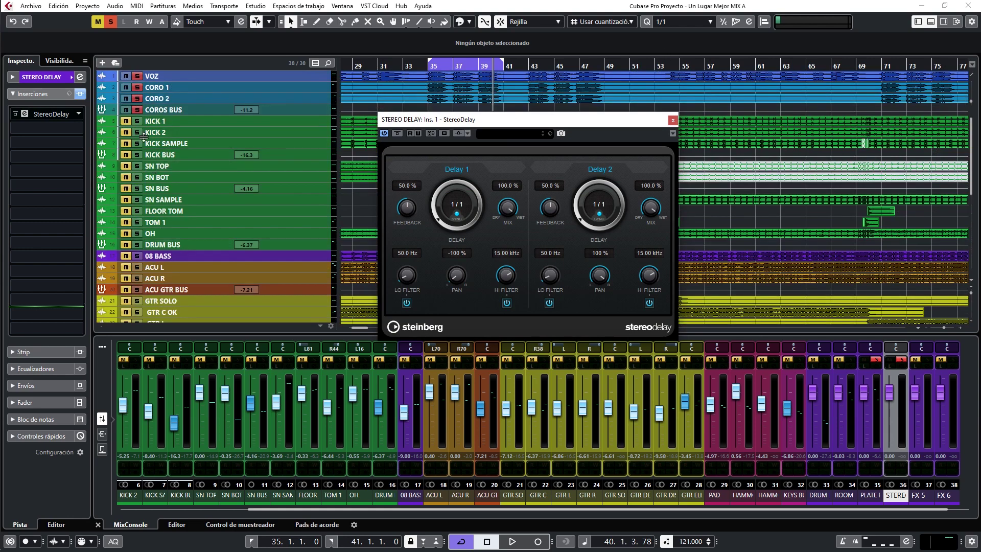
click(169, 110)
key(space)
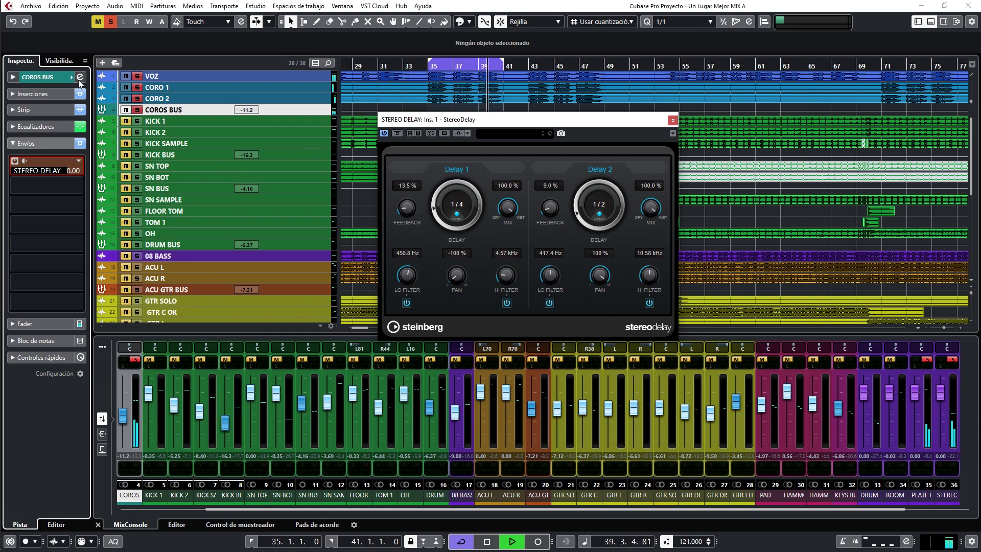
key(space)
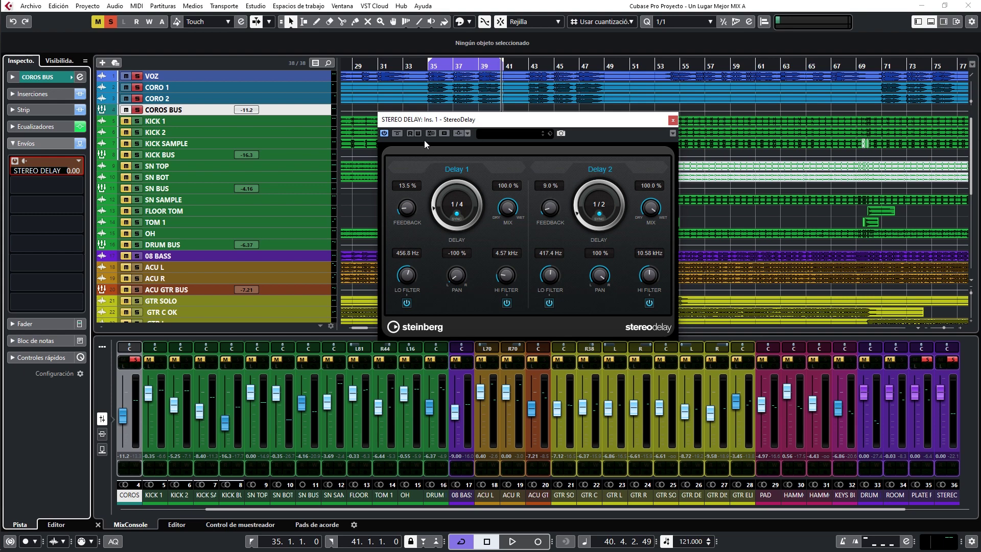
Play the choirs from bar 35 and set the Delay 1 feedback to 11.5%.
drag(410, 122, 386, 128)
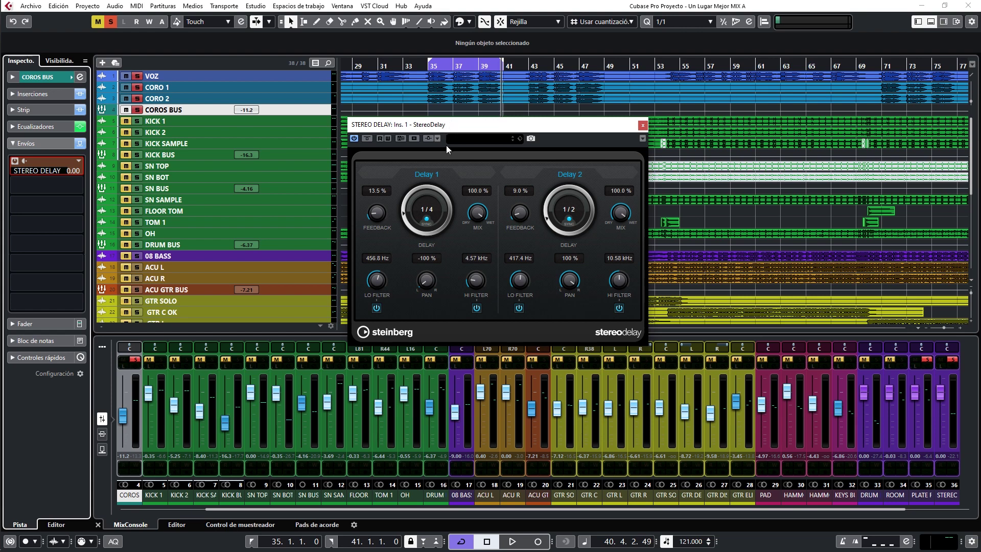
click(437, 67)
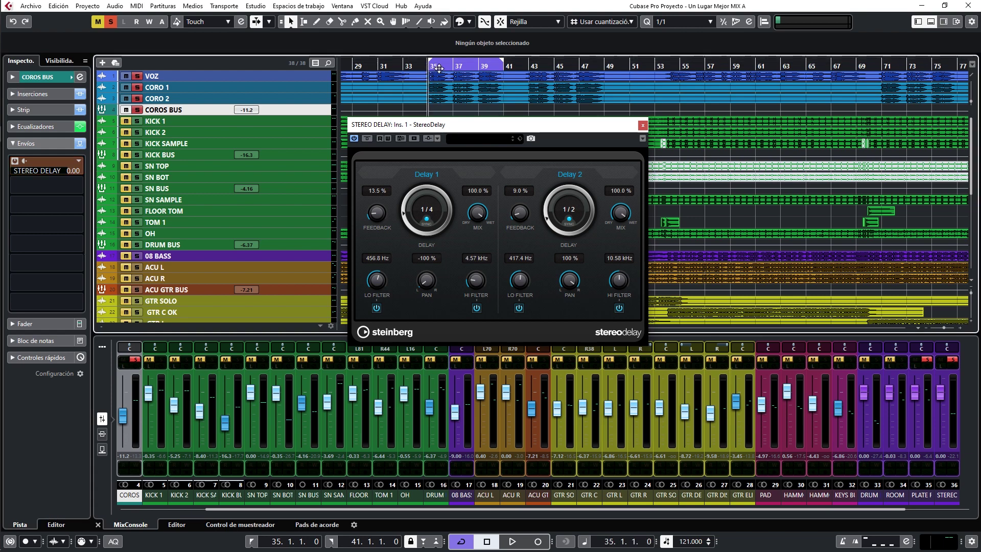
key(space)
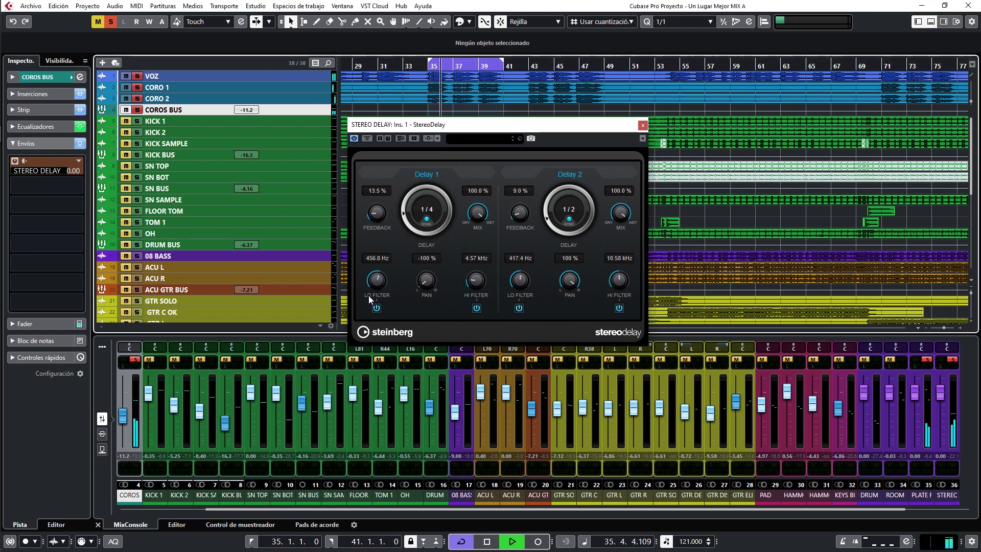
scroll(376, 213, up, 6)
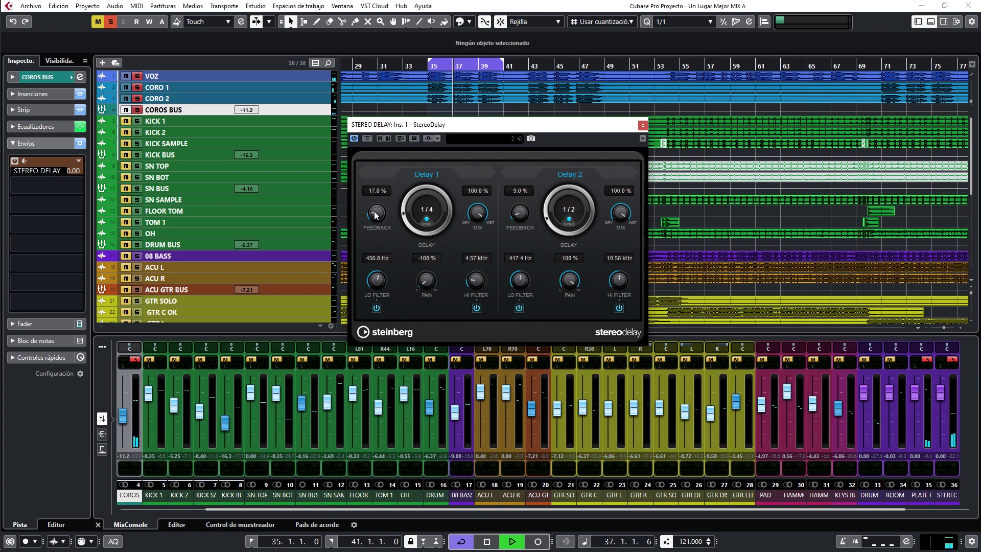
scroll(376, 213, up, 1)
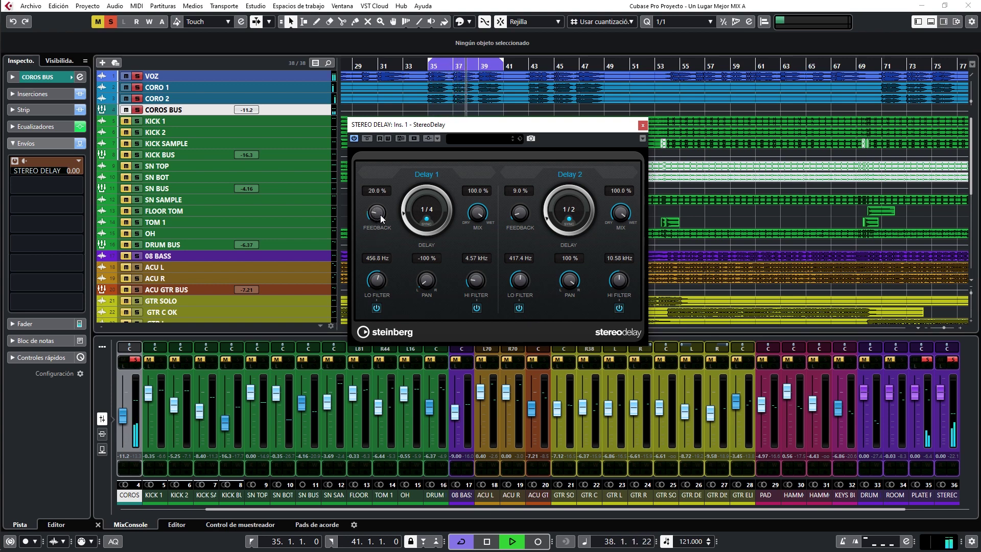
scroll(374, 215, down, 7)
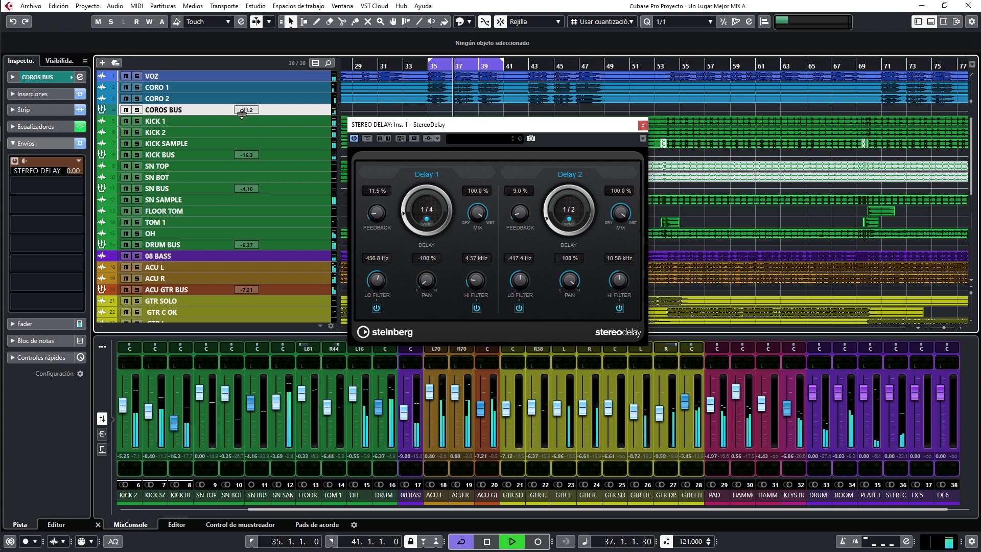
Raise the COROS BUS volume to -7.13 dB in the full mix, turn off the playback loop and close the StereoDelay window.
click(29, 324)
drag(30, 277, 32, 265)
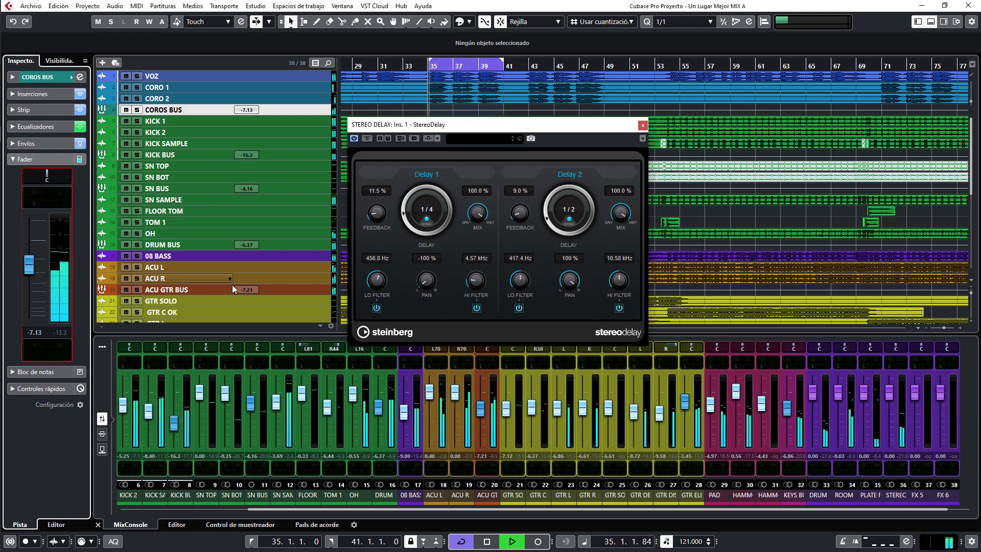
key(slash)
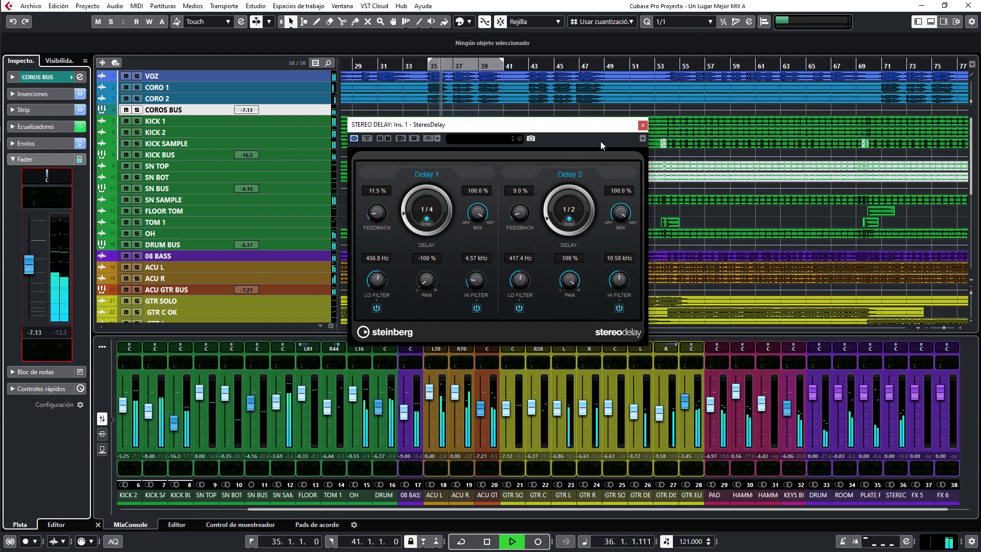
click(642, 125)
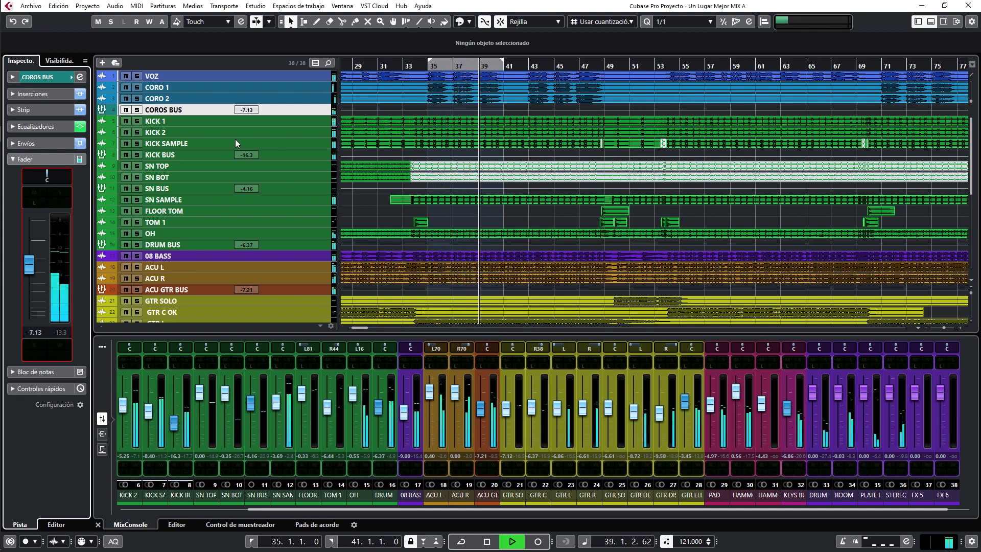
Stop playback and solo the VOZ, CORO 1, CORO 2 and COROS BUS tracks.
key(space)
drag(137, 76, 137, 110)
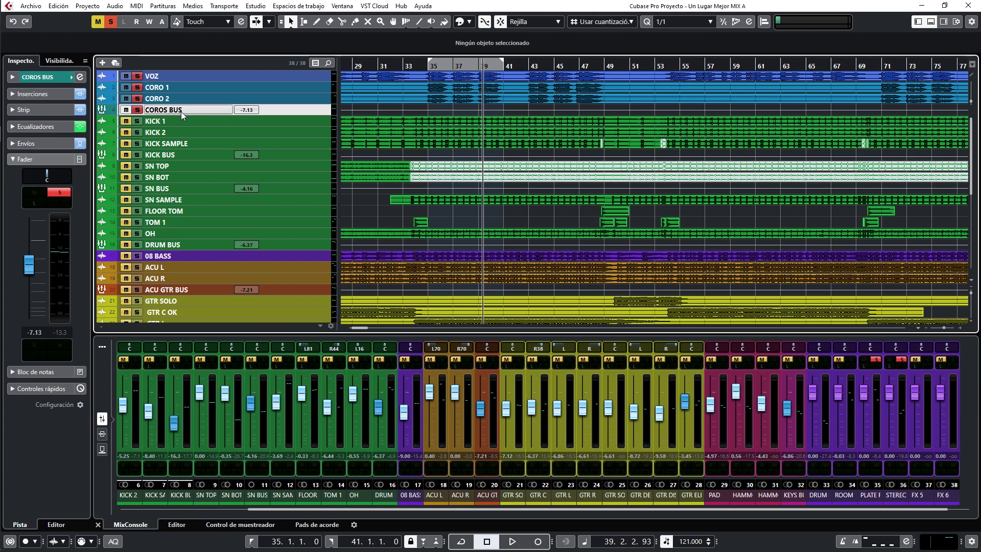
Take the STEREO DELAY channel out of solo, listen to the choirs from bar 35 without the delay and turn off the loop.
click(52, 78)
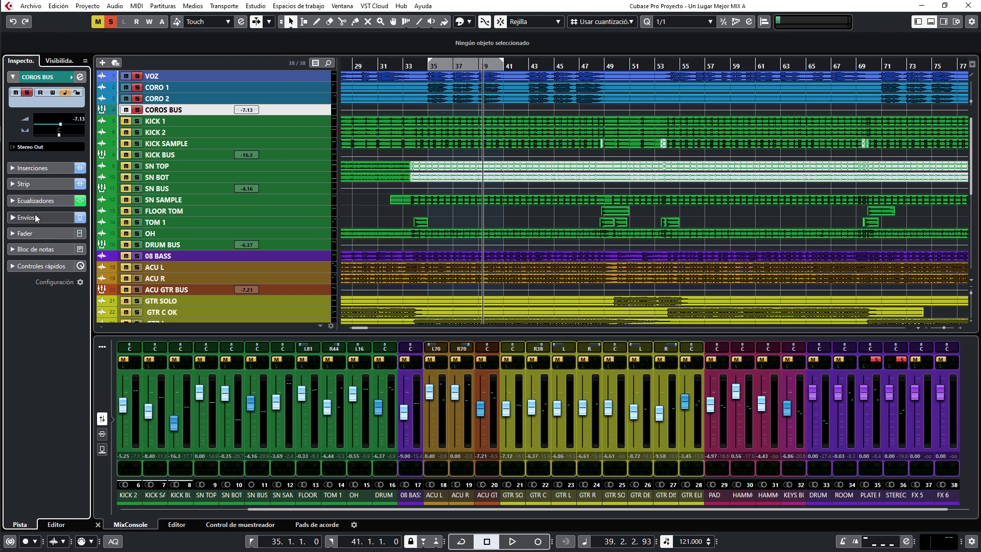
click(78, 78)
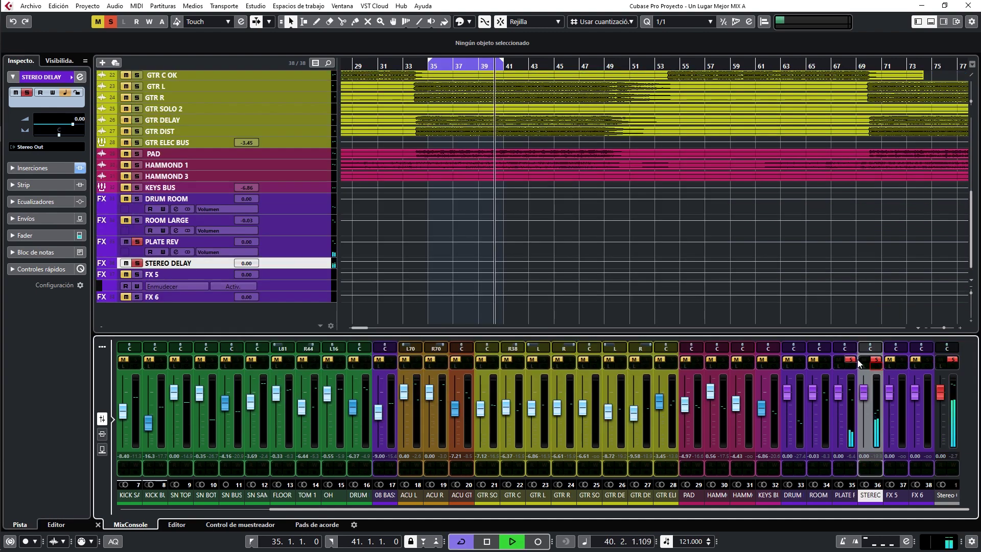
click(874, 360)
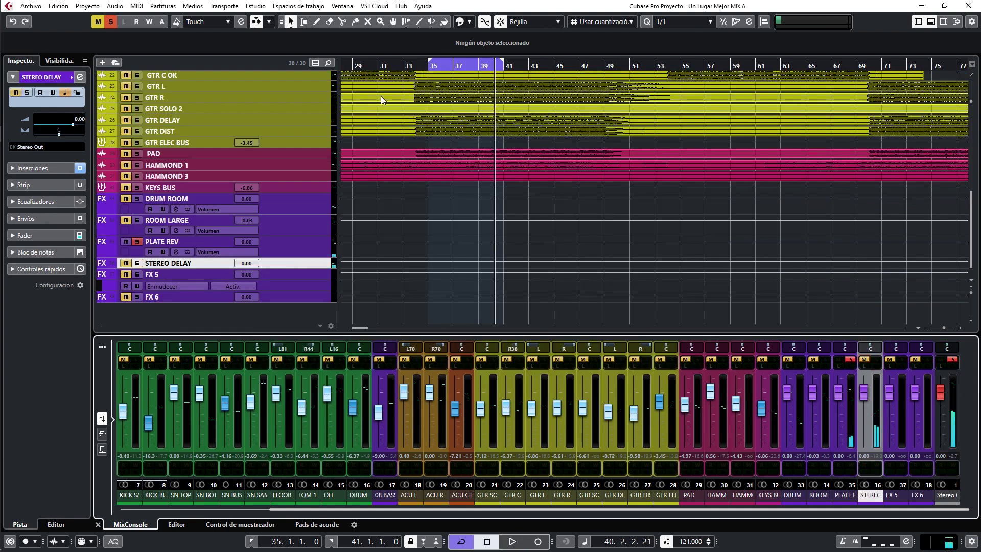
key(space)
scroll(460, 174, up, 7)
key(space)
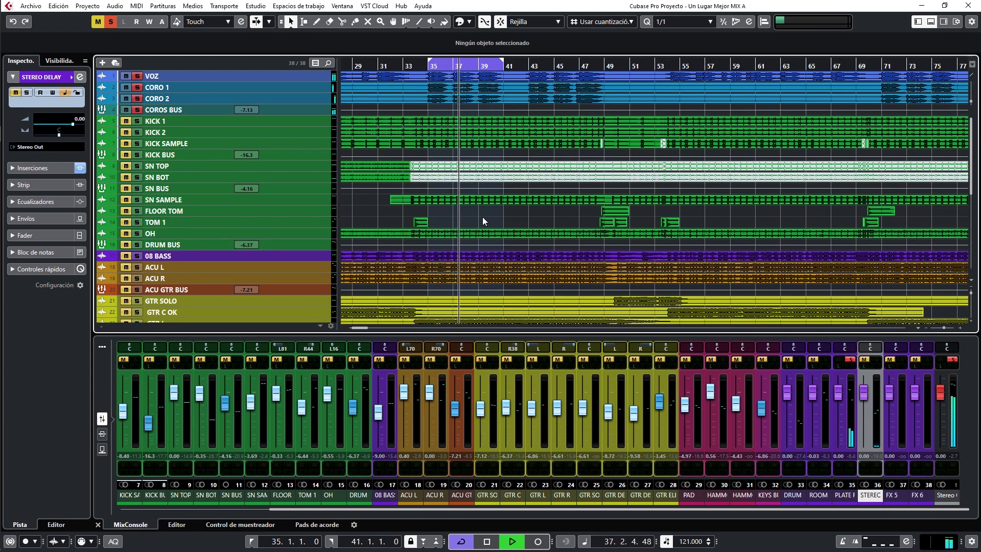
key(KP_Divide)
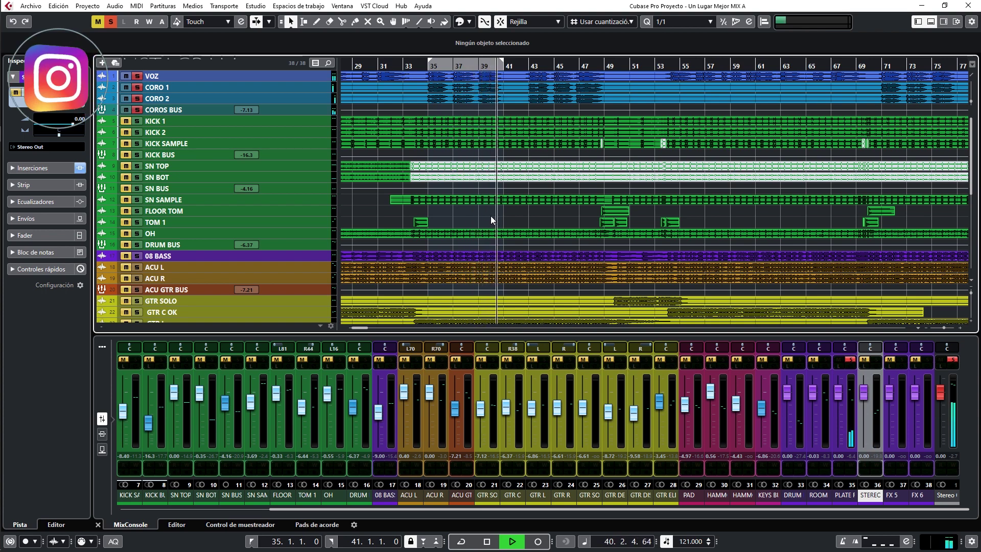
key(space)
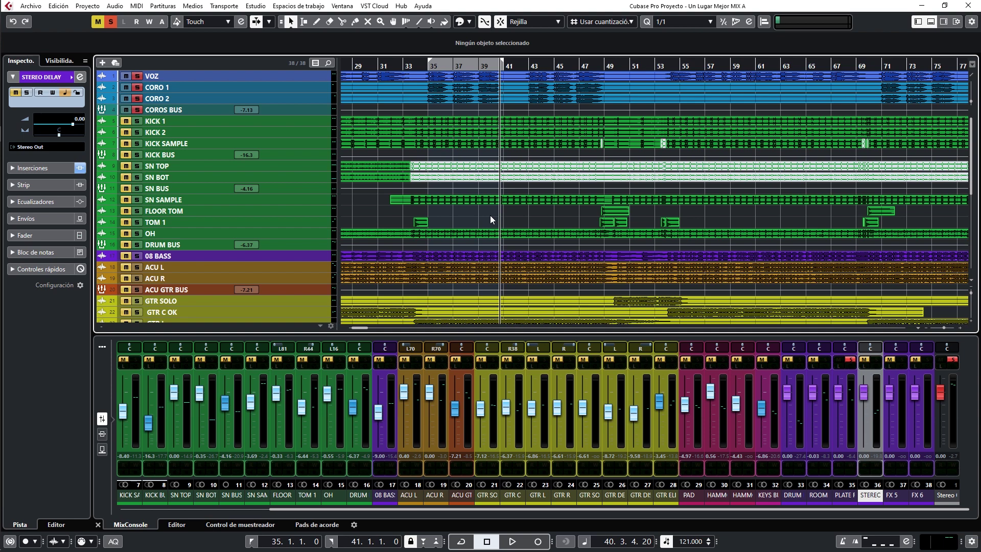
Solo STEREO DELAY again and play from bar 35, adding the acoustic guitar bus, bass and drums to the soloed tracks.
click(870, 362)
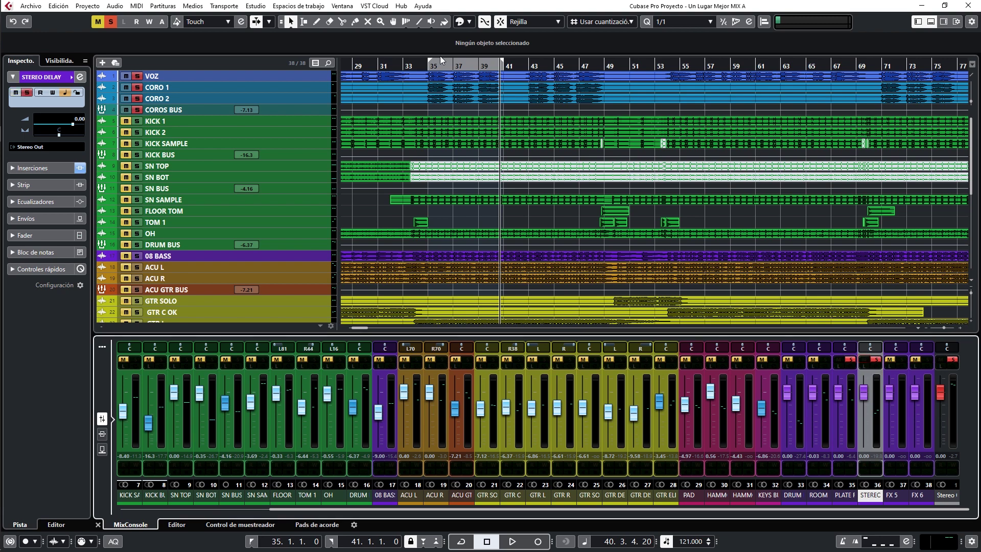
click(424, 66)
key(space)
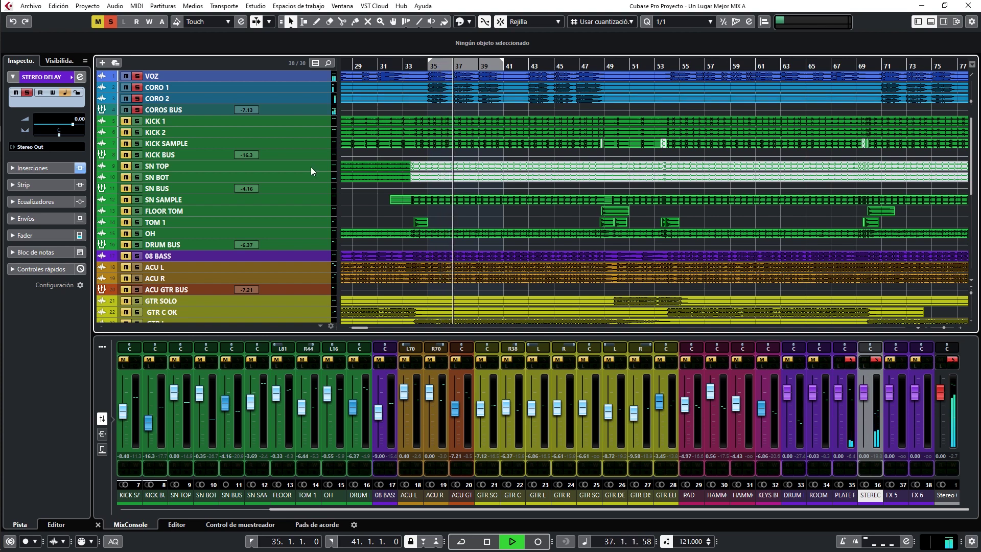
click(137, 289)
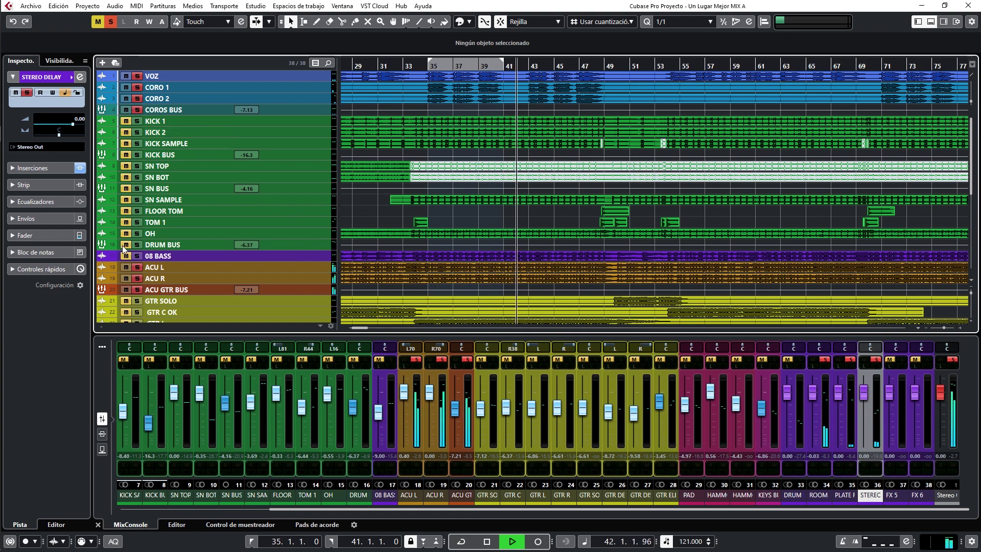
click(136, 244)
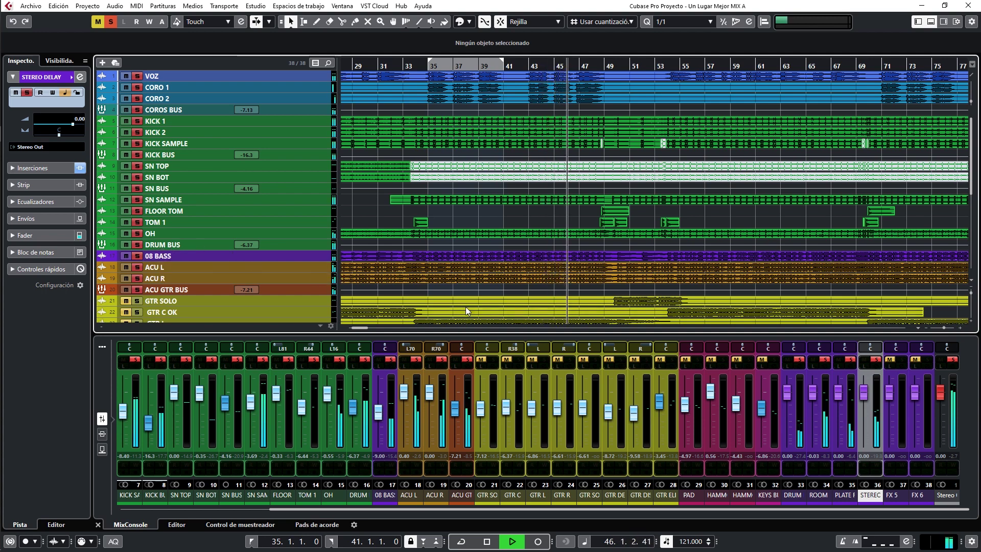
key(space)
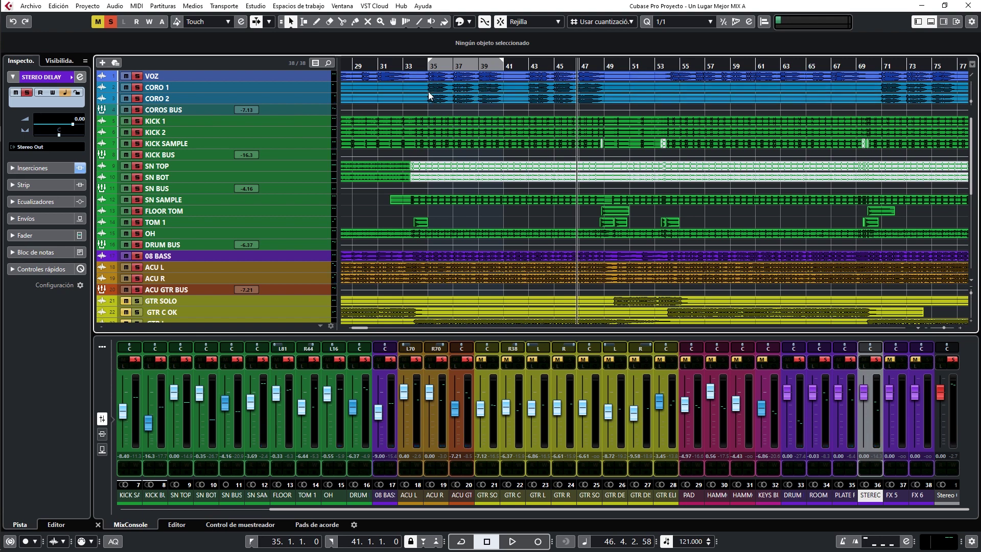
Send the COROS BUS to PLATE REV at -8.01 dB while looping the choirs, and open the bus's channel settings.
click(309, 109)
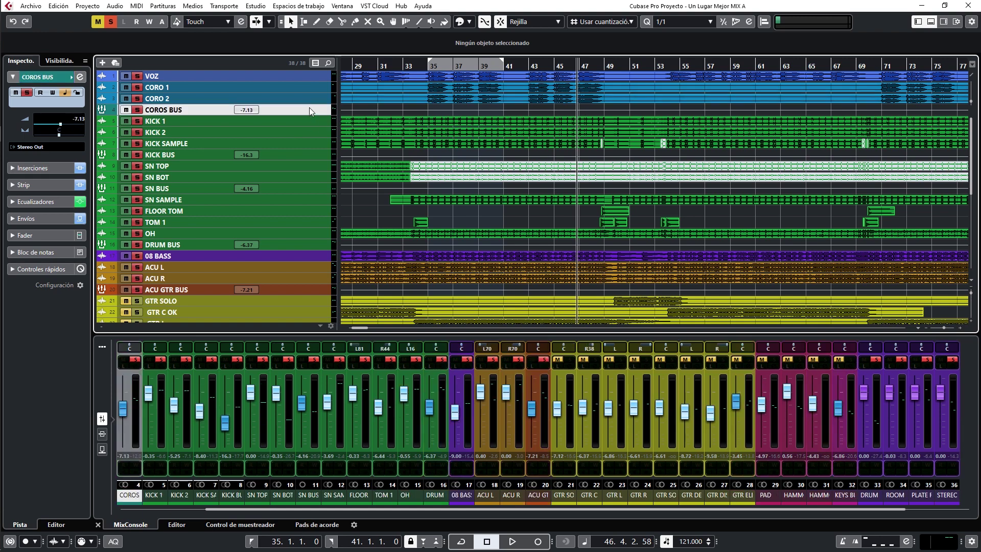
click(24, 219)
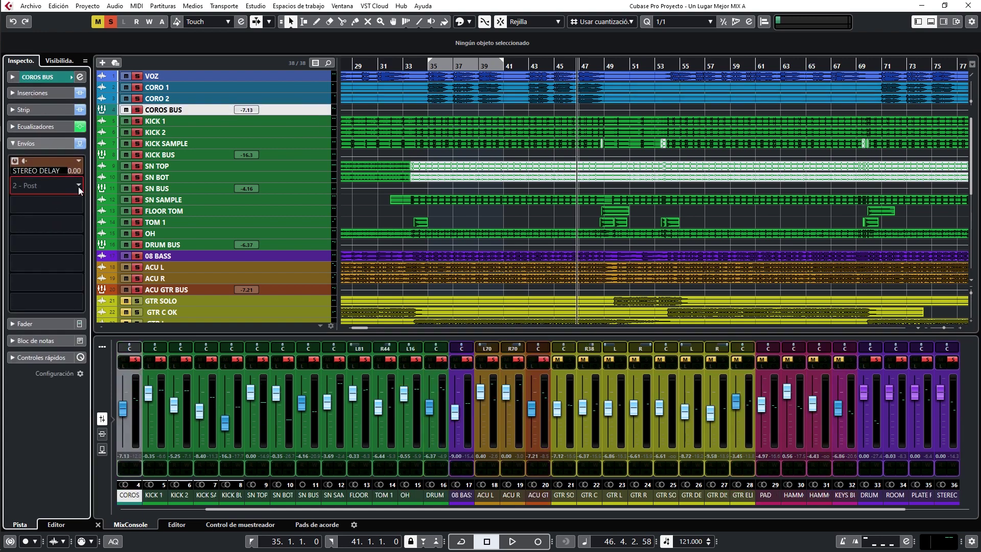
click(78, 186)
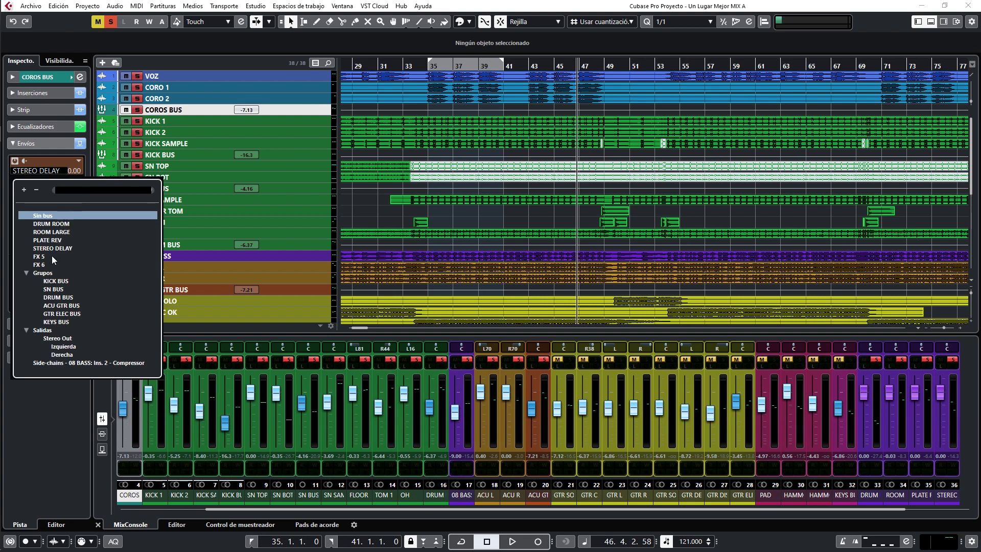
click(48, 242)
key(slash)
key(space)
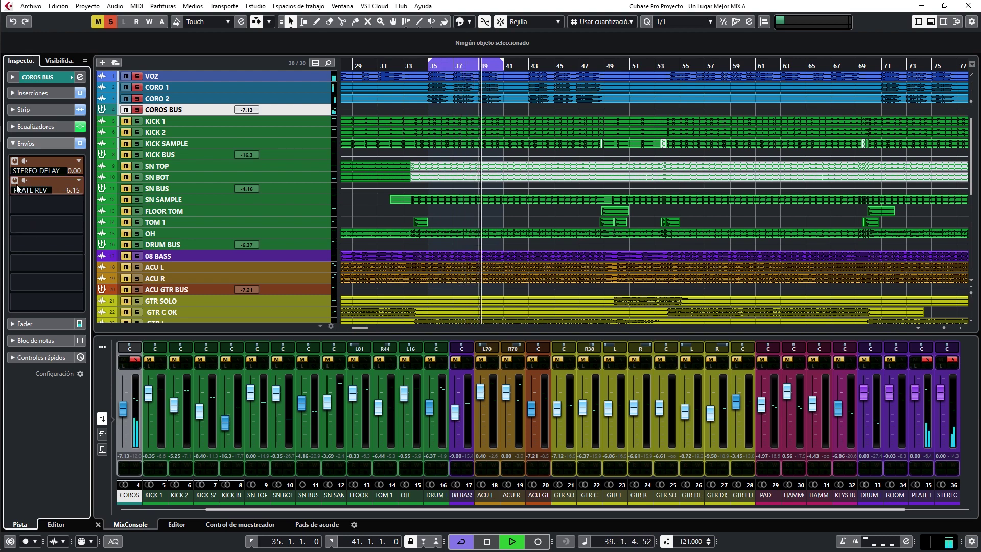
key(space)
key(e)
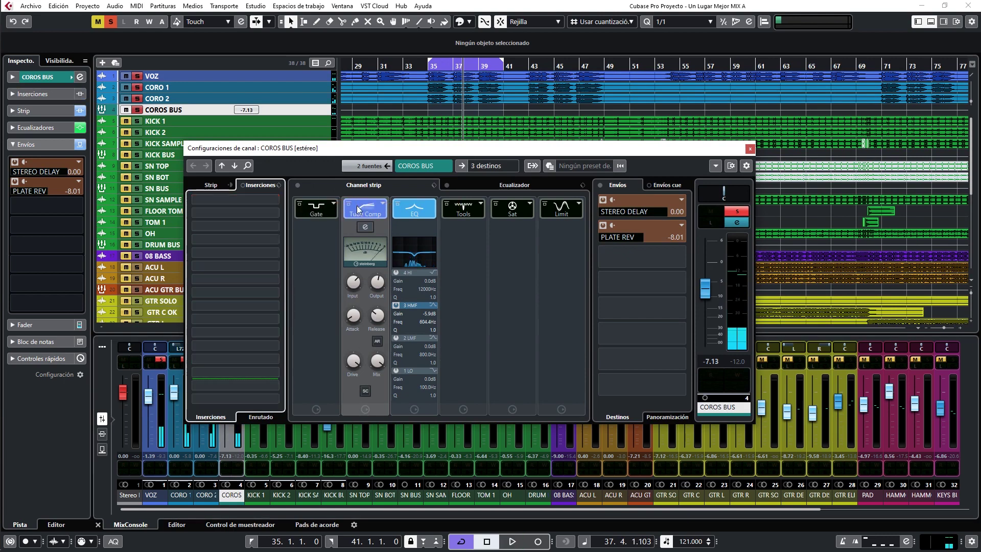
Play the full mix and shrink the enlarged CORO 2 track to the same height as its neighbours.
key(space)
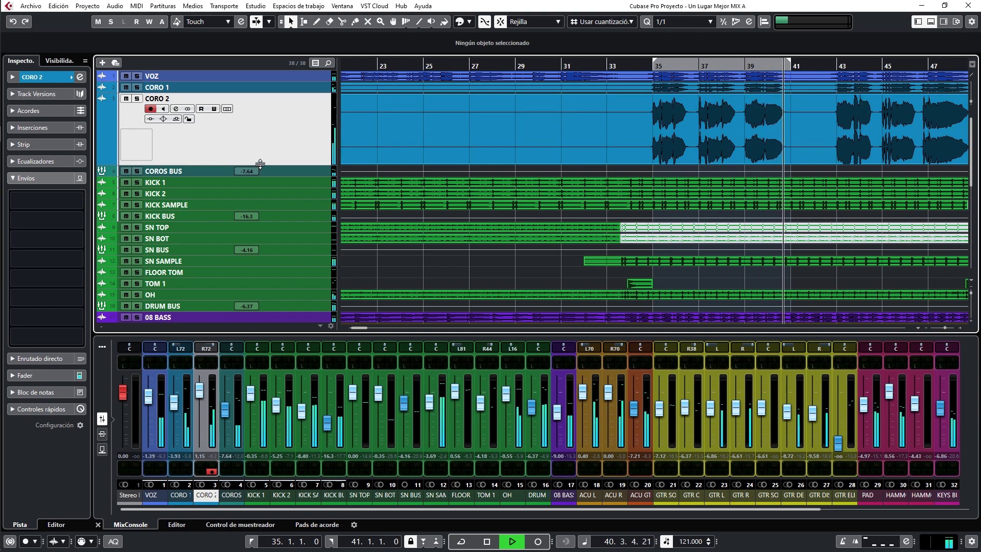
drag(265, 164, 269, 104)
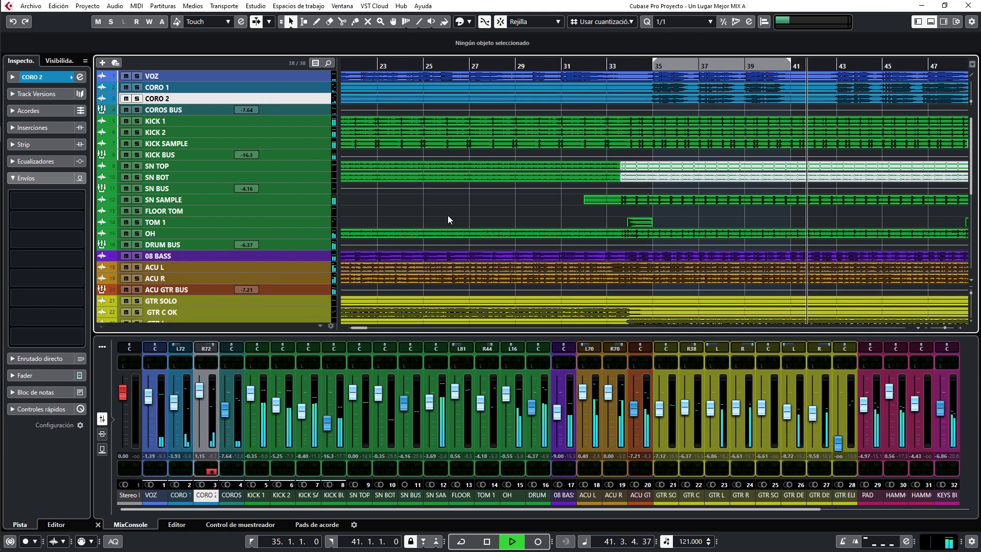
Replace the REVerence insert on the PLATE REV channel with REVelation.
scroll(498, 213, down, 5)
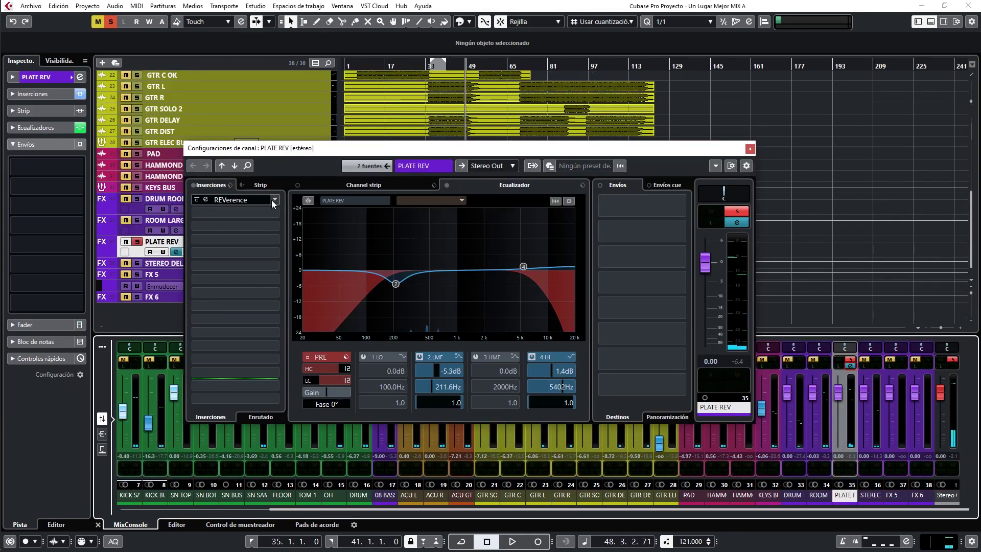
click(274, 200)
click(266, 198)
click(274, 200)
text(REV)
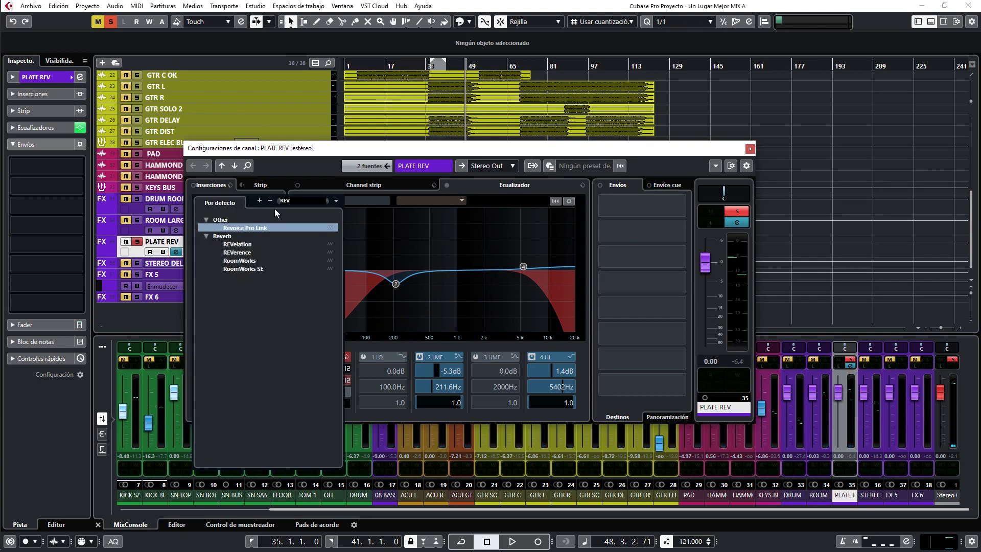
click(245, 246)
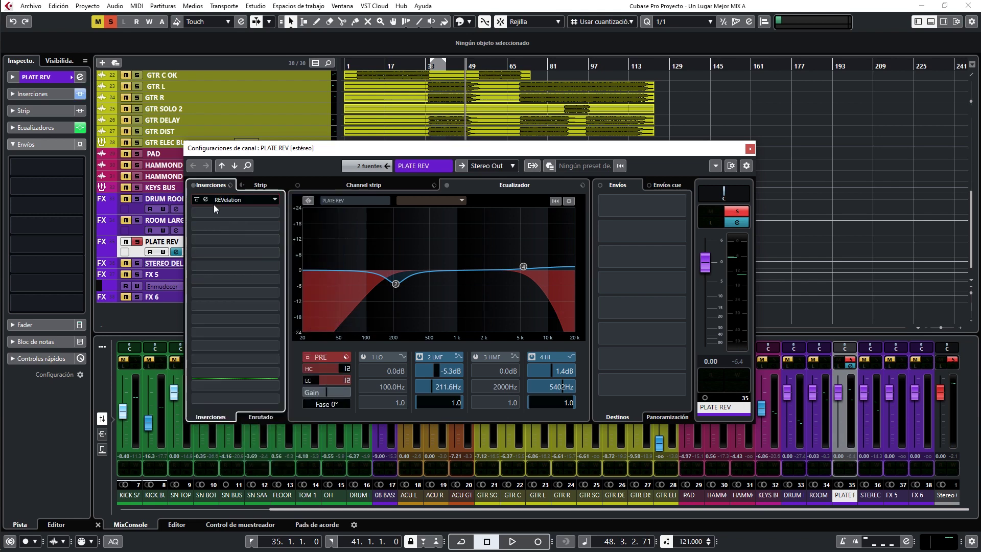
Load the Plate Reverb preset in REVelation and close the preset browser.
click(284, 153)
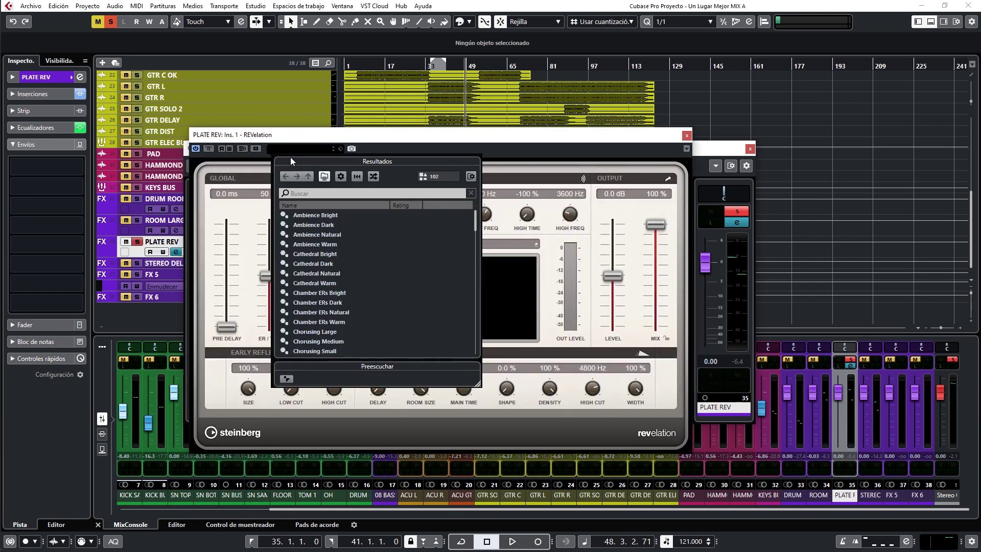
click(321, 194)
text(PLATE)
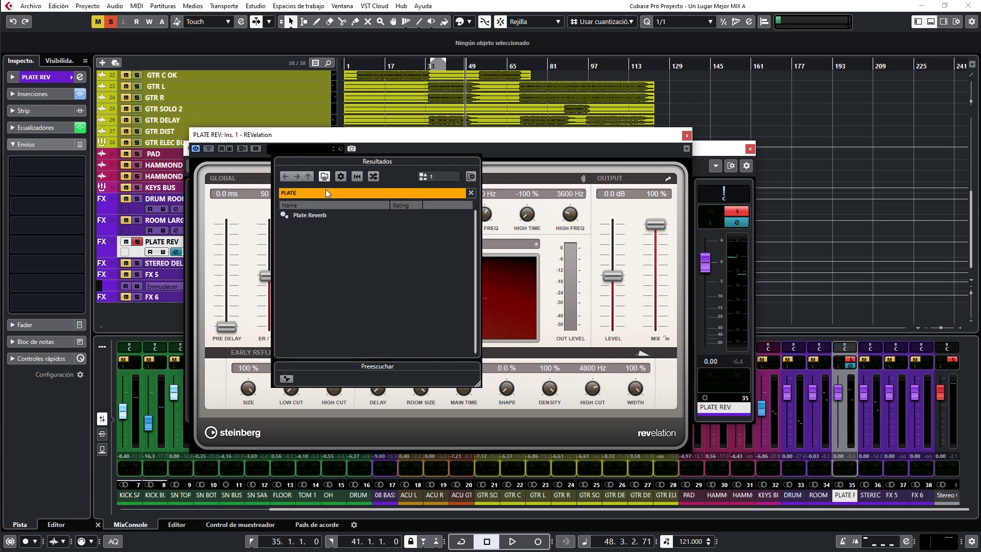
click(317, 216)
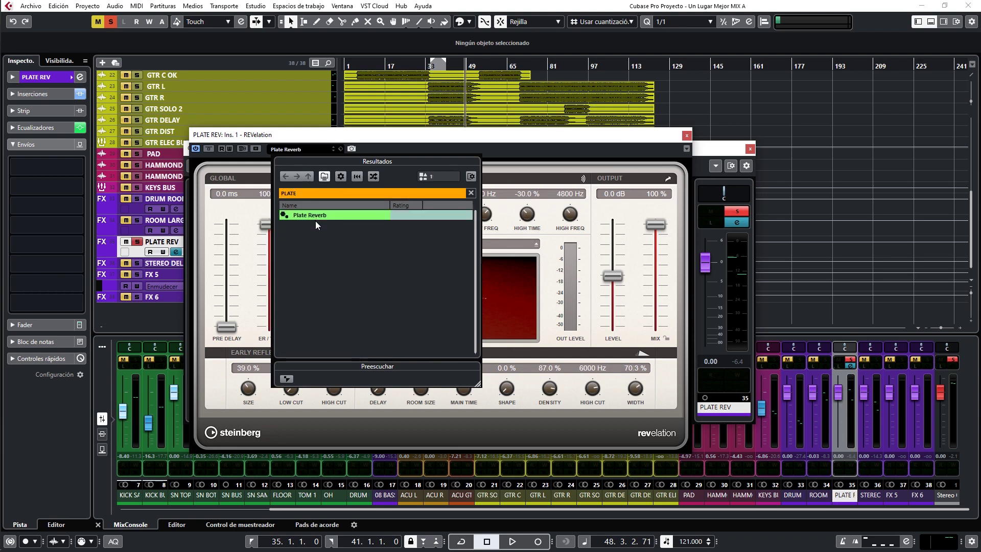
click(518, 140)
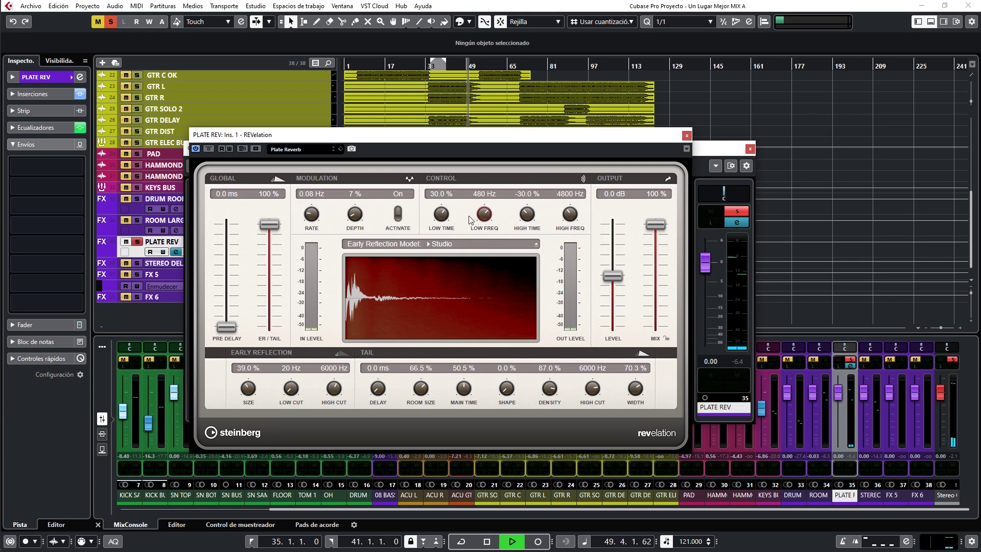
Extend the locator range to bars 35 to 49, play the soloed vocal from there and select the VOZ track.
scroll(463, 106, up, 10)
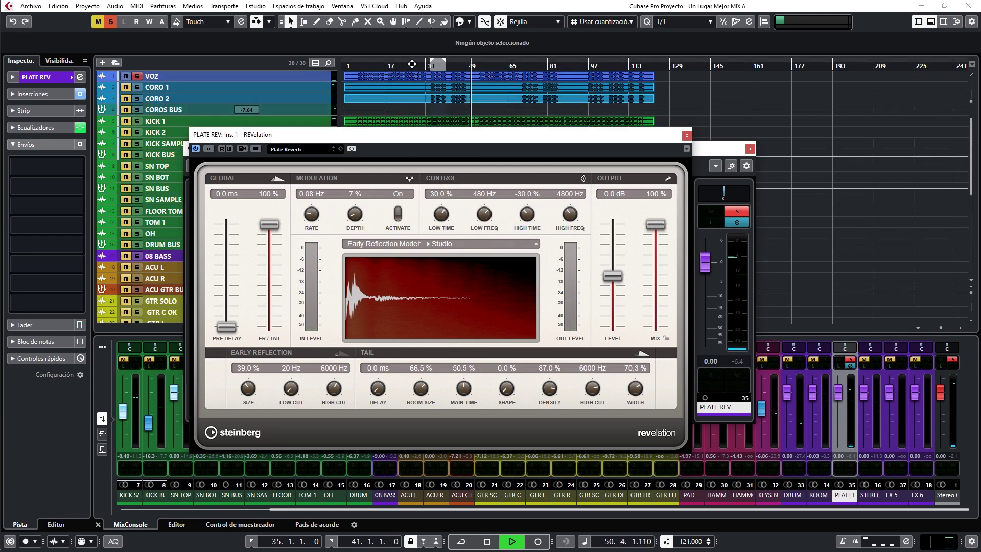
drag(436, 64, 471, 66)
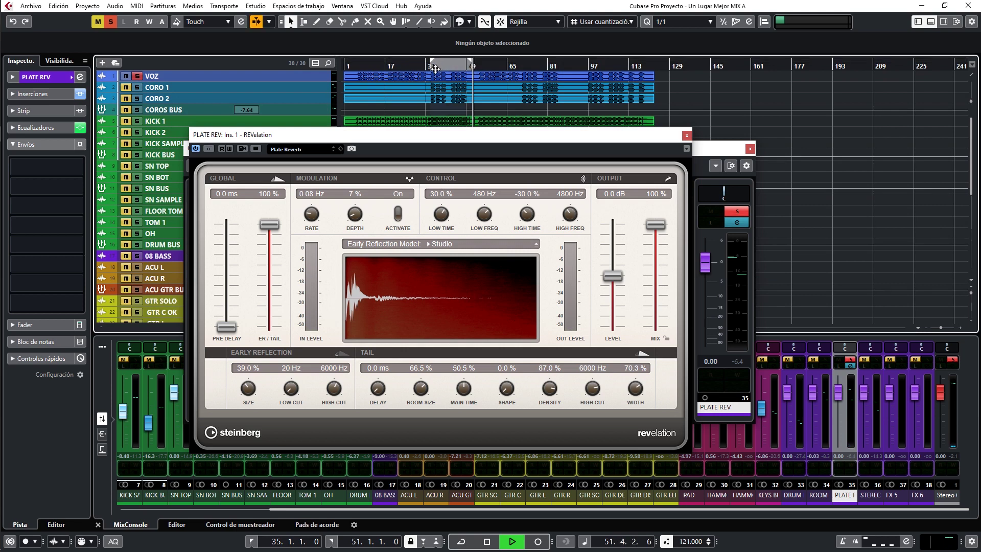
click(468, 68)
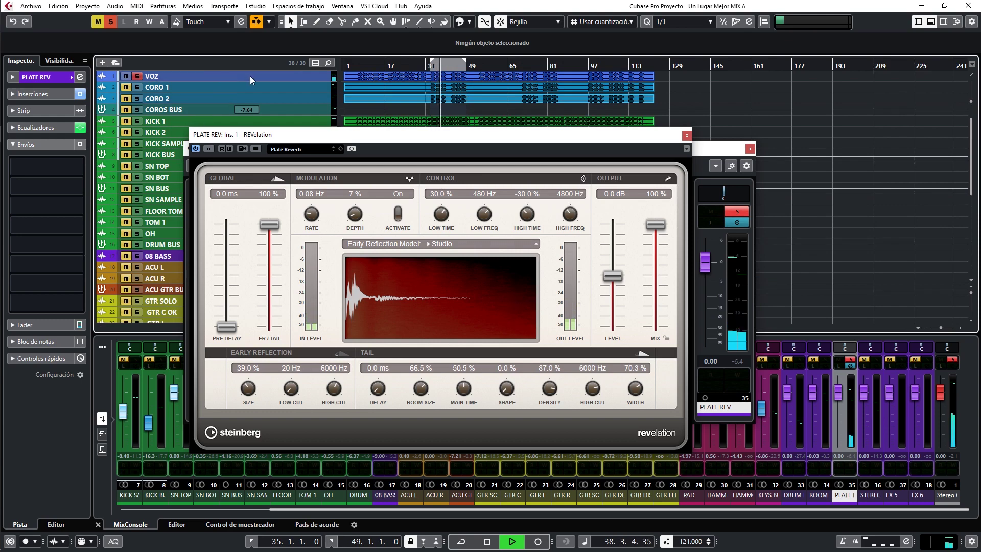
click(249, 75)
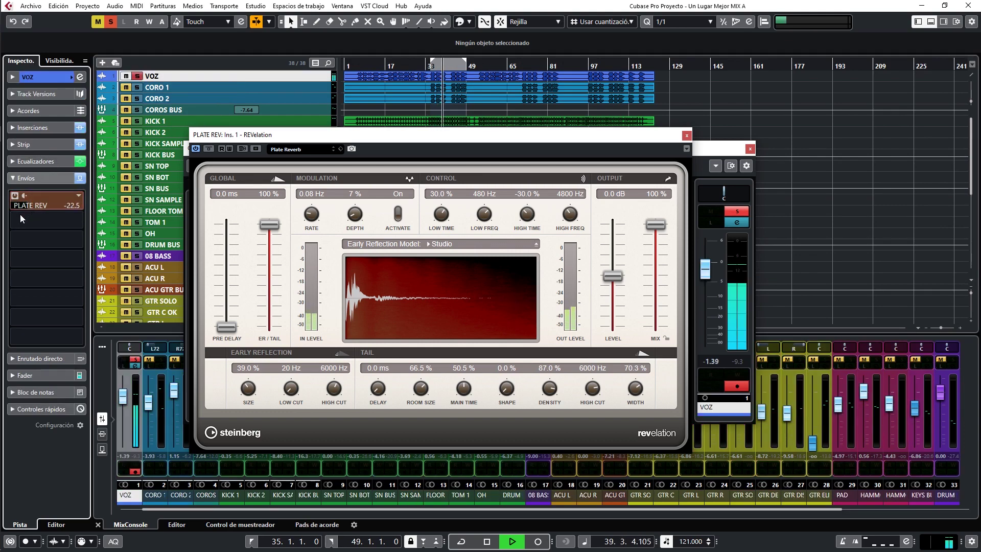
Adjust REVelation's pre-delay while the vocal plays, trying 500 ms and 231.3 ms and finishing slightly lower.
mouse_move(21, 217)
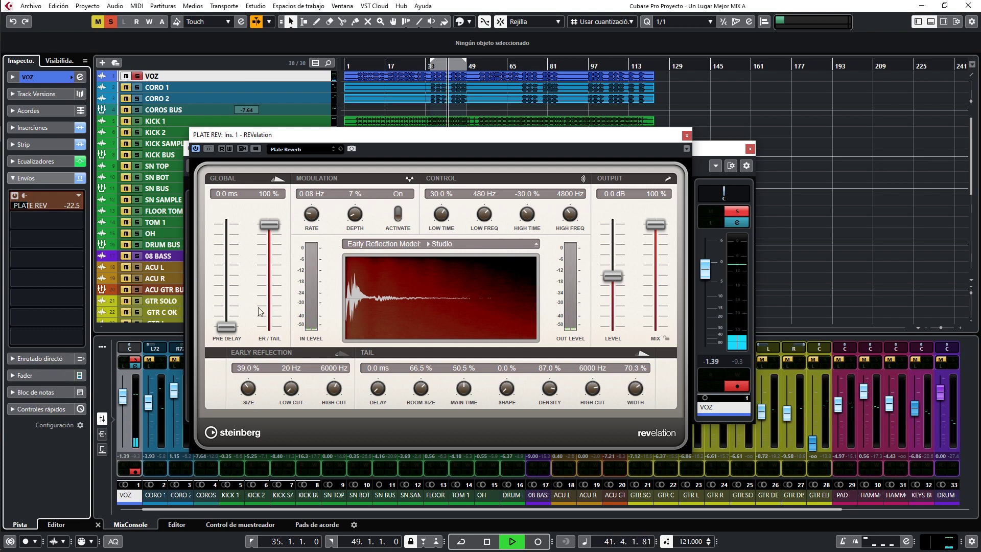
drag(223, 332, 223, 320)
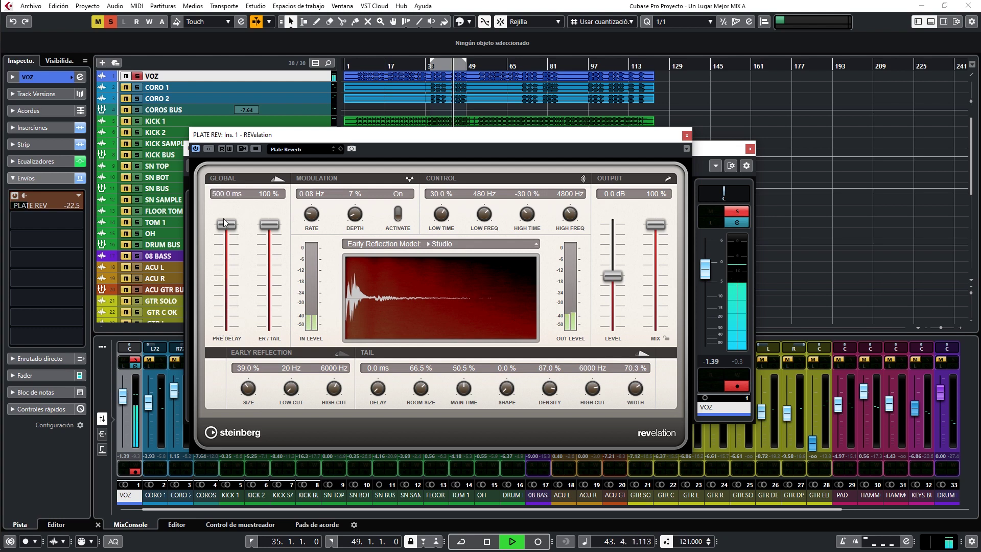
drag(231, 224, 225, 280)
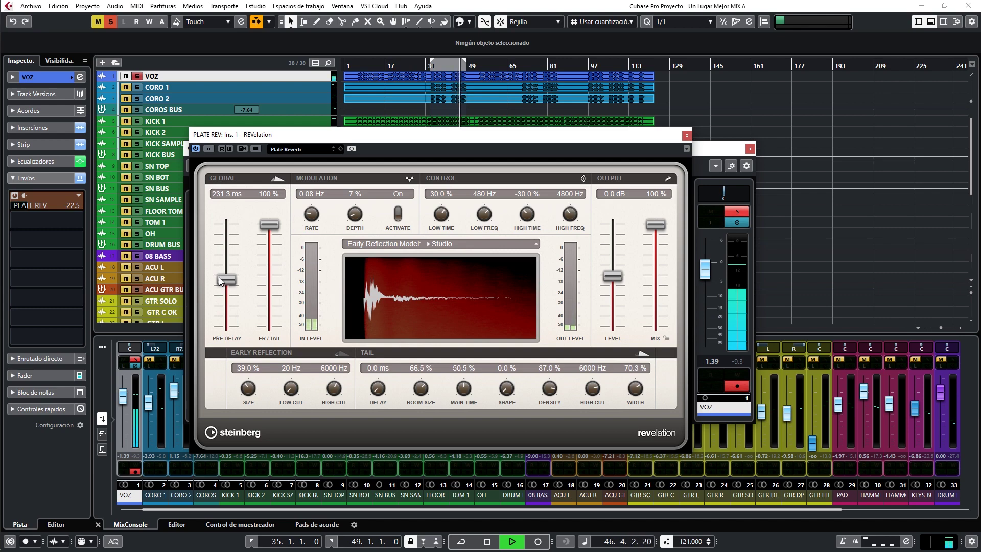
drag(219, 277, 216, 289)
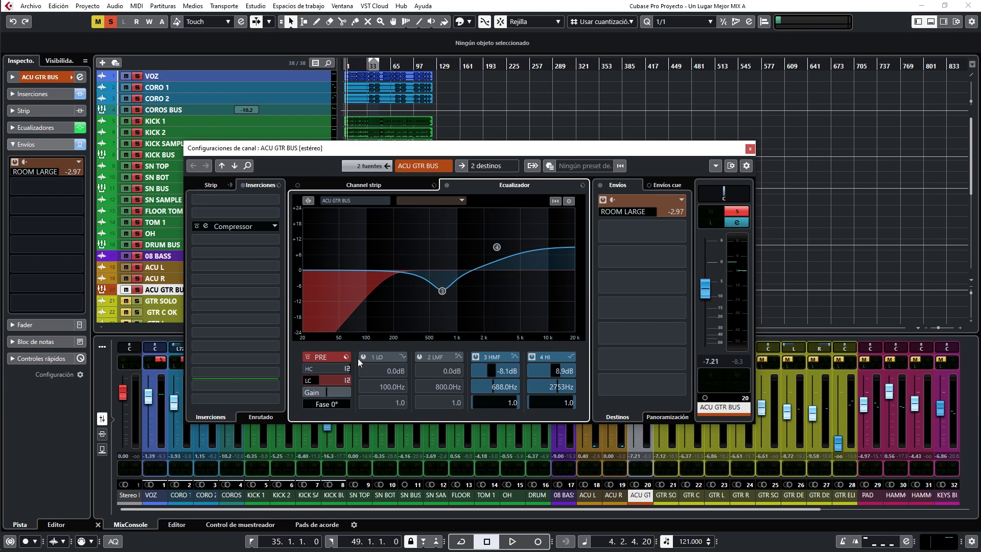
Set the ACU GTR BUS high EQ band to 7.5 dB at 2718 Hz and raise the VOZ volume to -0.35 dB.
key(space)
mouse_move(496, 247)
drag(495, 248, 497, 253)
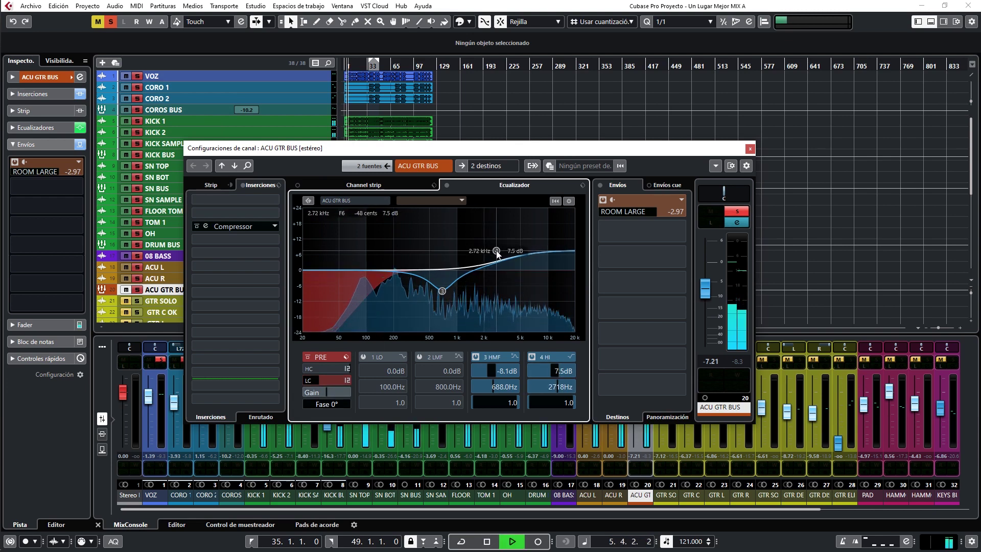
click(749, 149)
drag(150, 401, 152, 398)
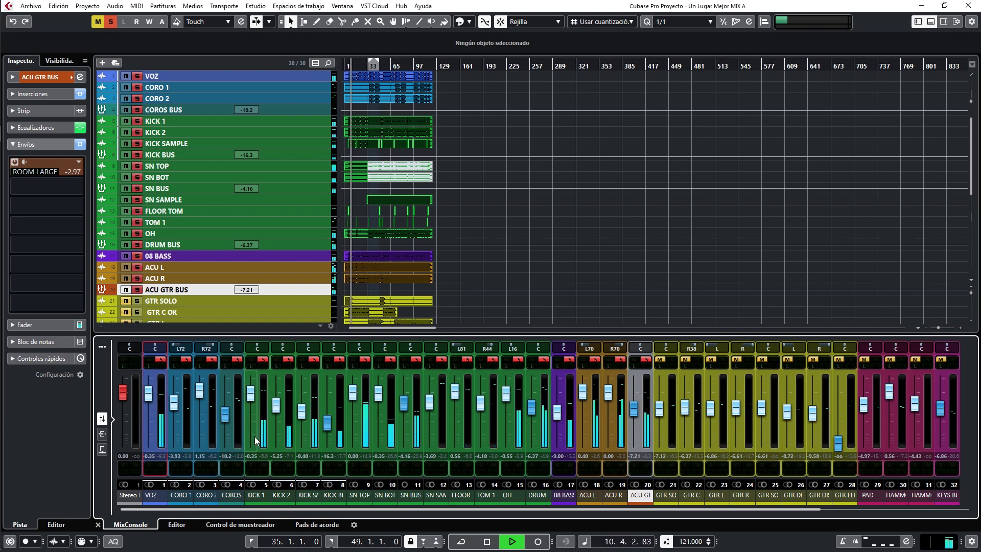
Clear all solos and rebalance the faders, with GTR ELEC BUS near 0 dB, SN BUS at -0.19 dB and SN BOT fully down.
click(110, 21)
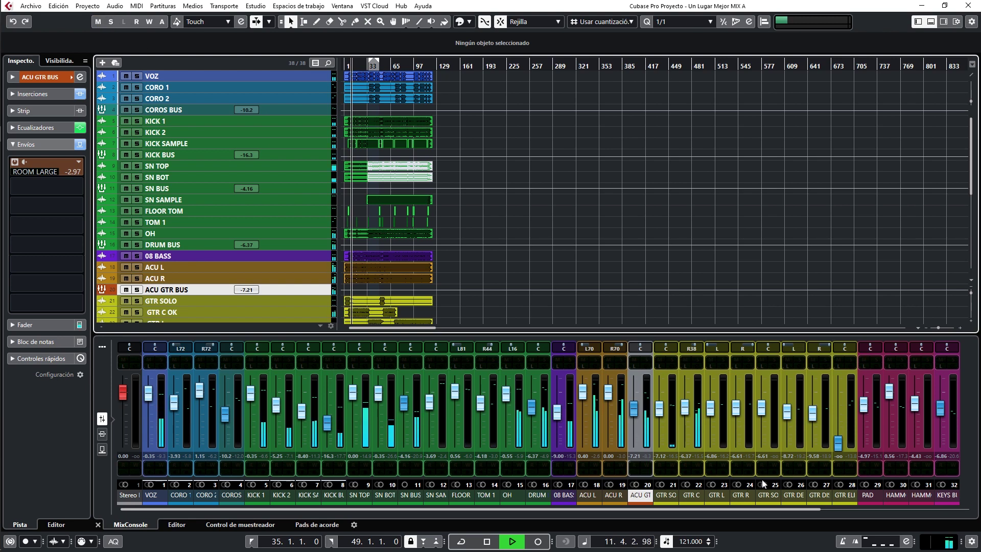
drag(838, 443, 839, 395)
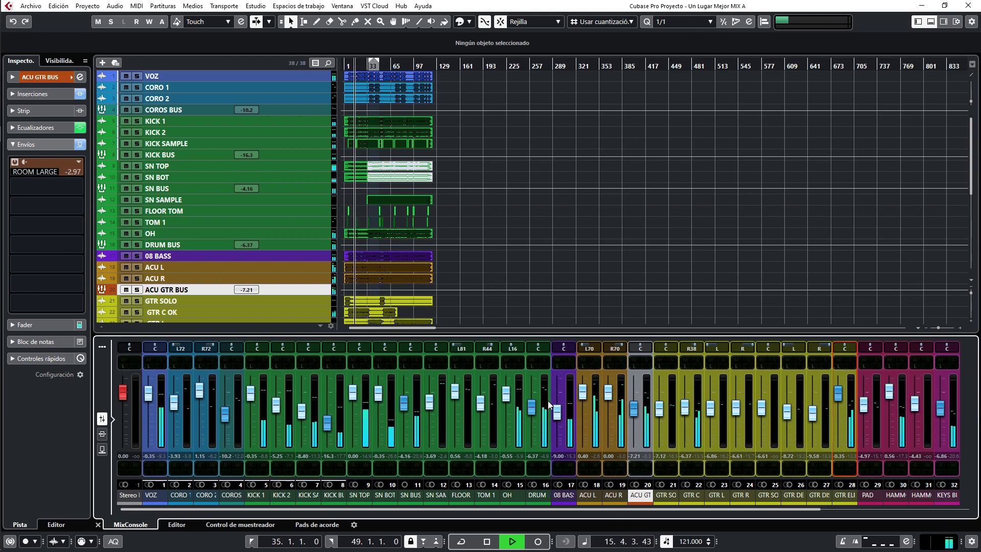
click(327, 424)
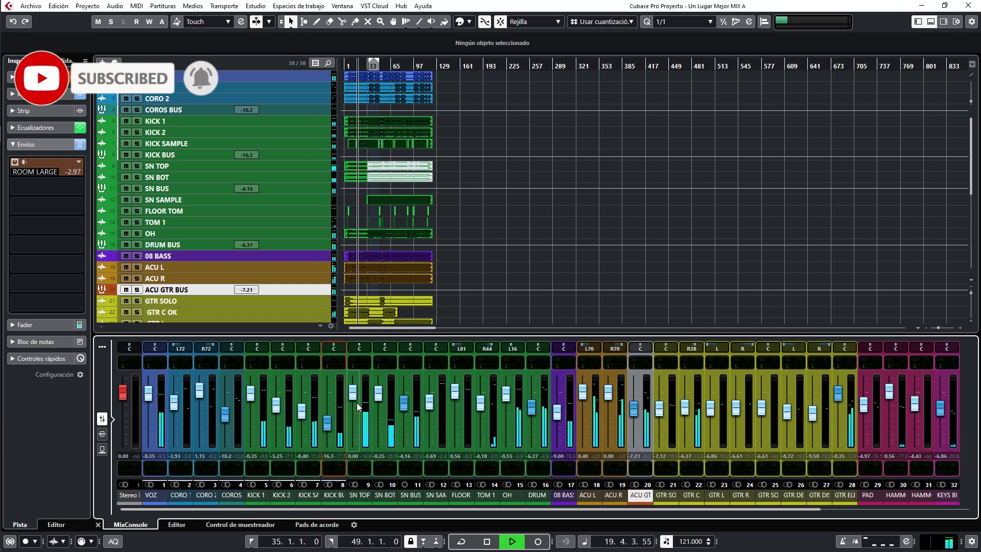
drag(404, 403, 355, 484)
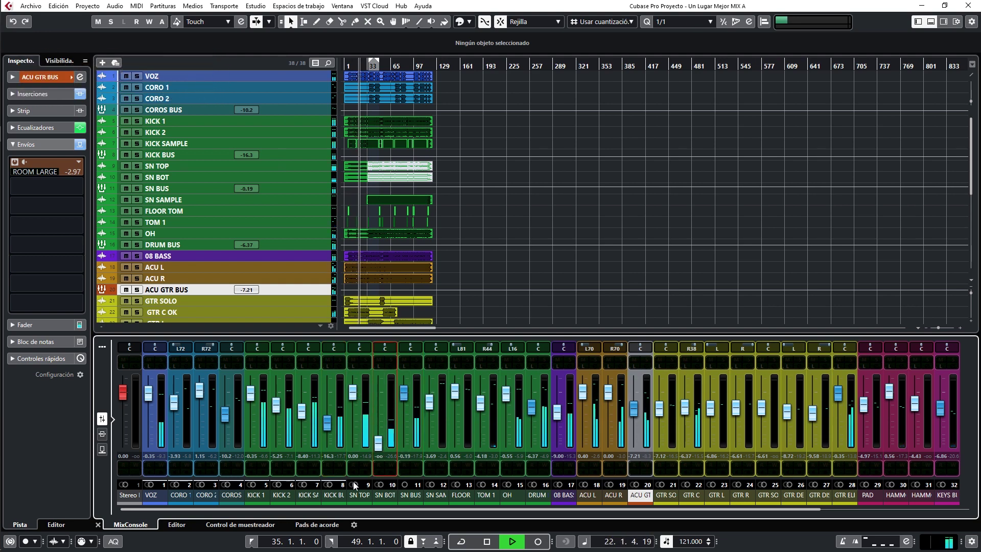
Open the channel settings of SN BUS and rename the channel as ARO.
click(415, 365)
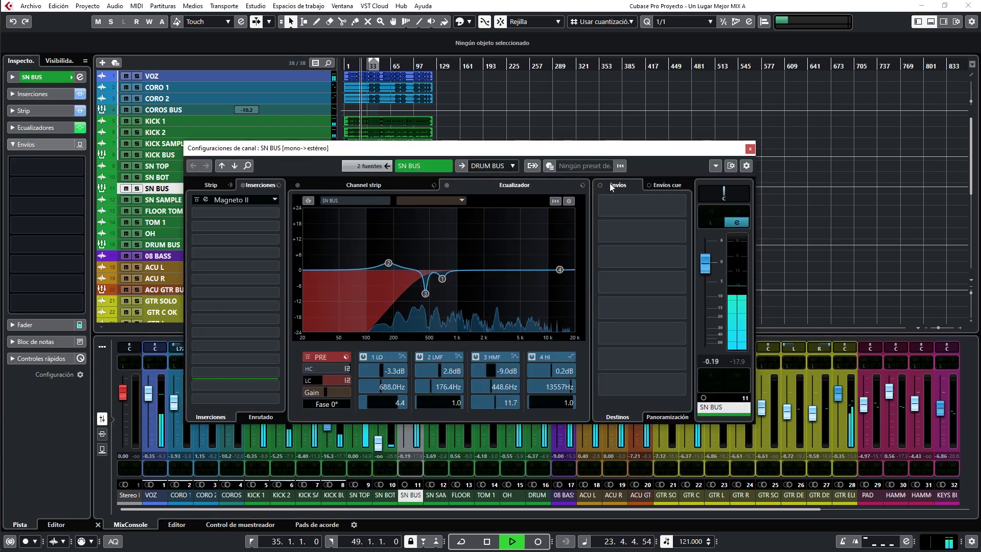
double_click(415, 165)
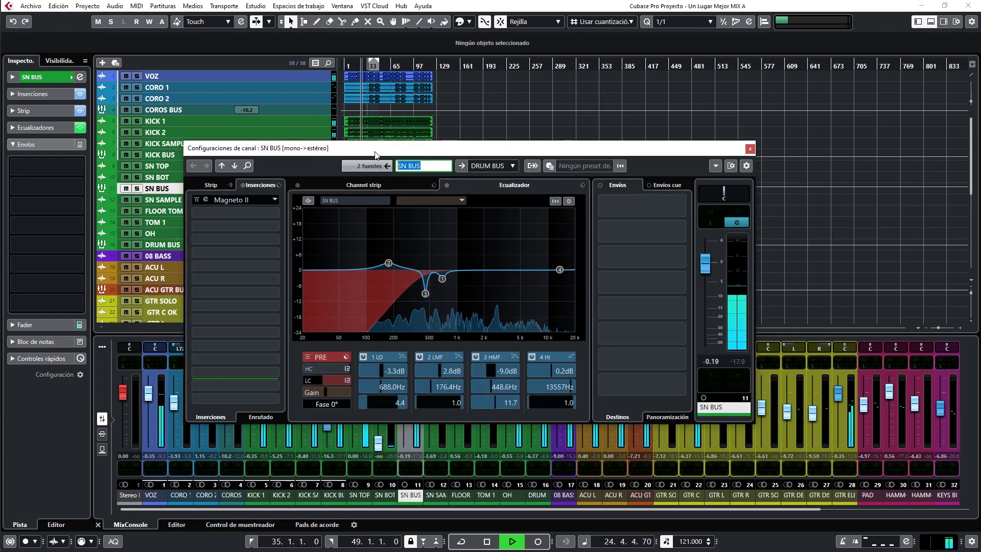
text(ARO)
key(Return)
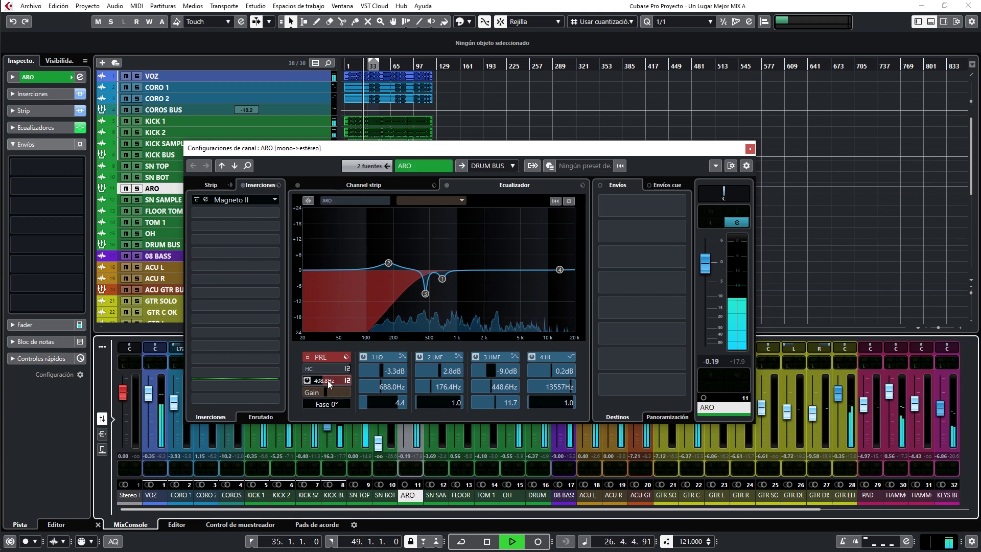
Lower the low-cut frequency on the ARO channel, set its high EQ band to 6.7 dB at 1315 Hz and stop playback.
drag(327, 380, 313, 401)
drag(560, 270, 469, 256)
key(space)
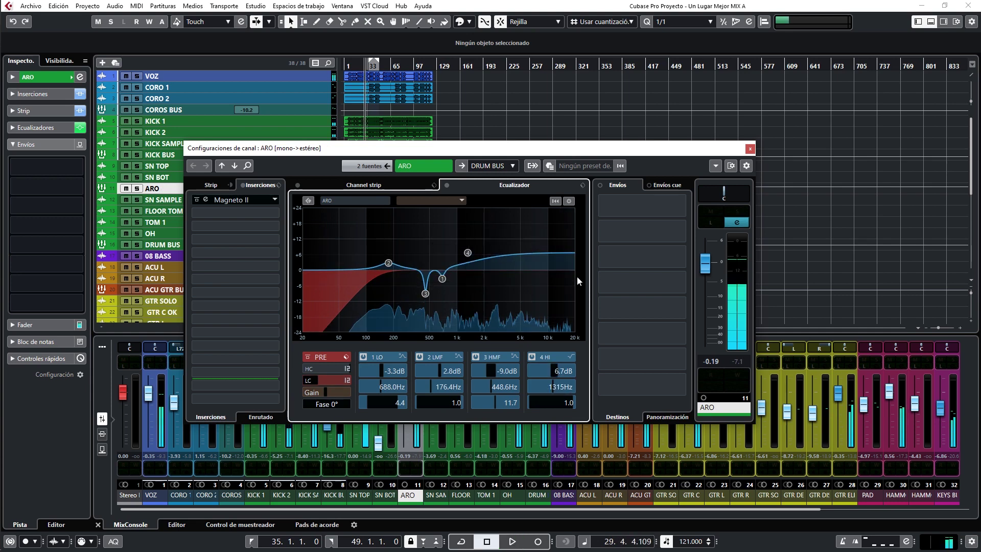
Return the playhead to bar 1 and open the destination list for the first send of the ARO channel.
key(g)
key(g)
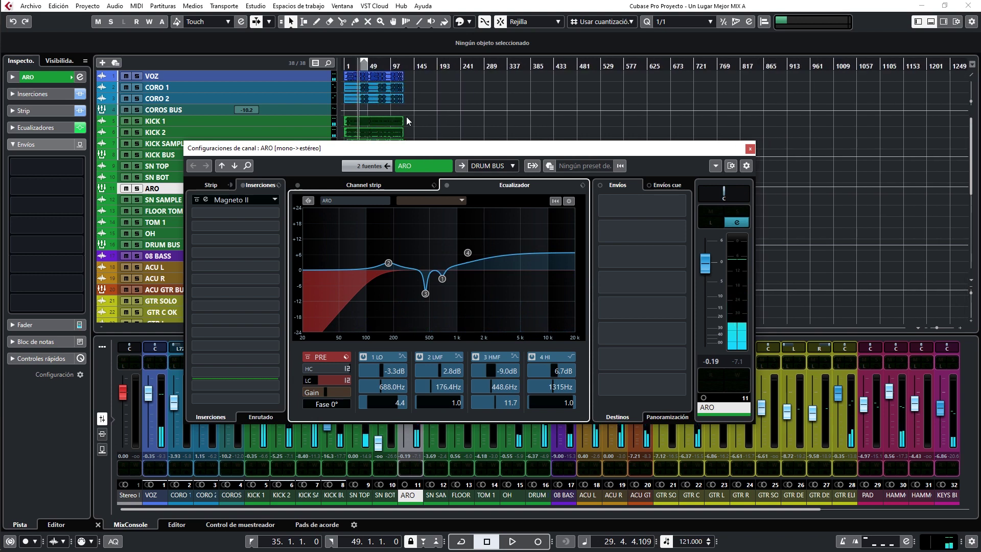
drag(344, 65, 345, 87)
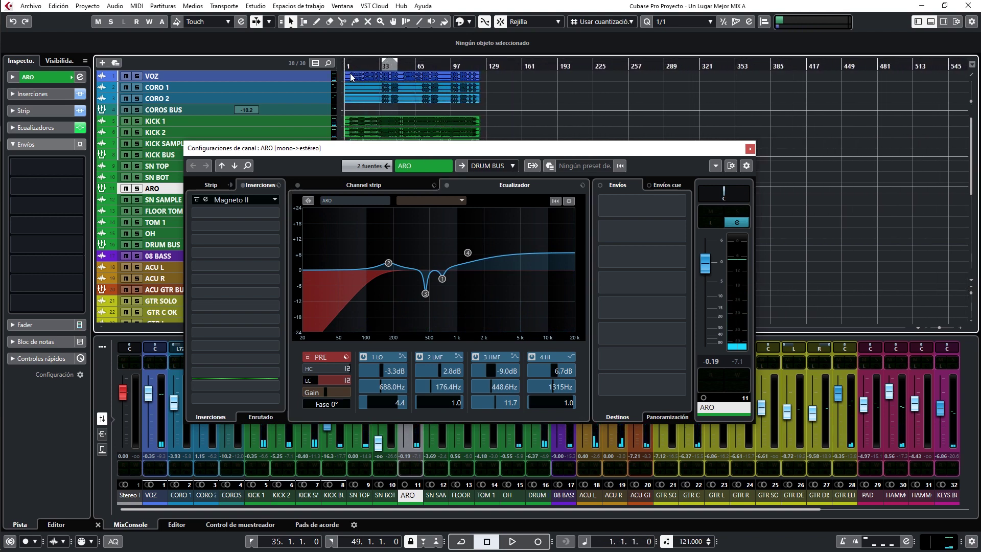
click(682, 207)
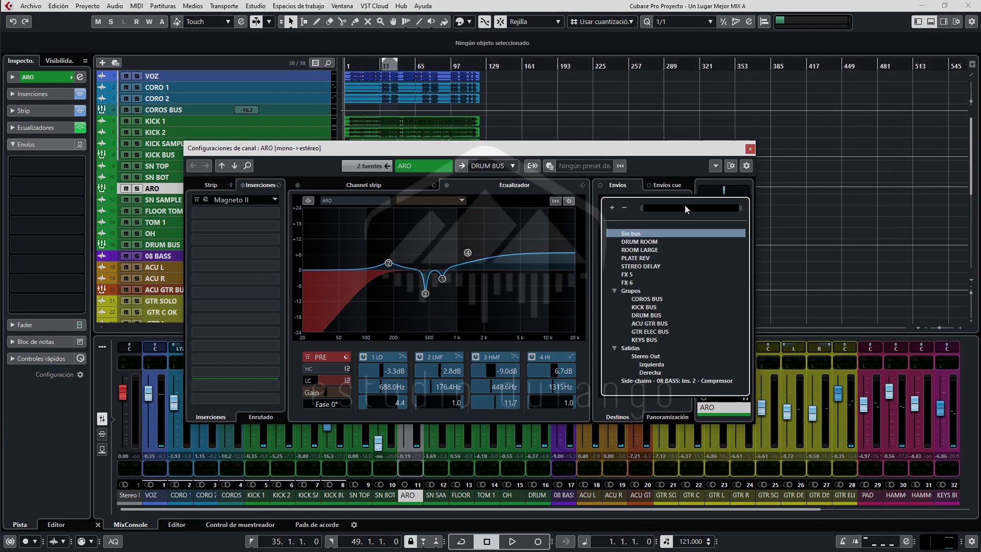